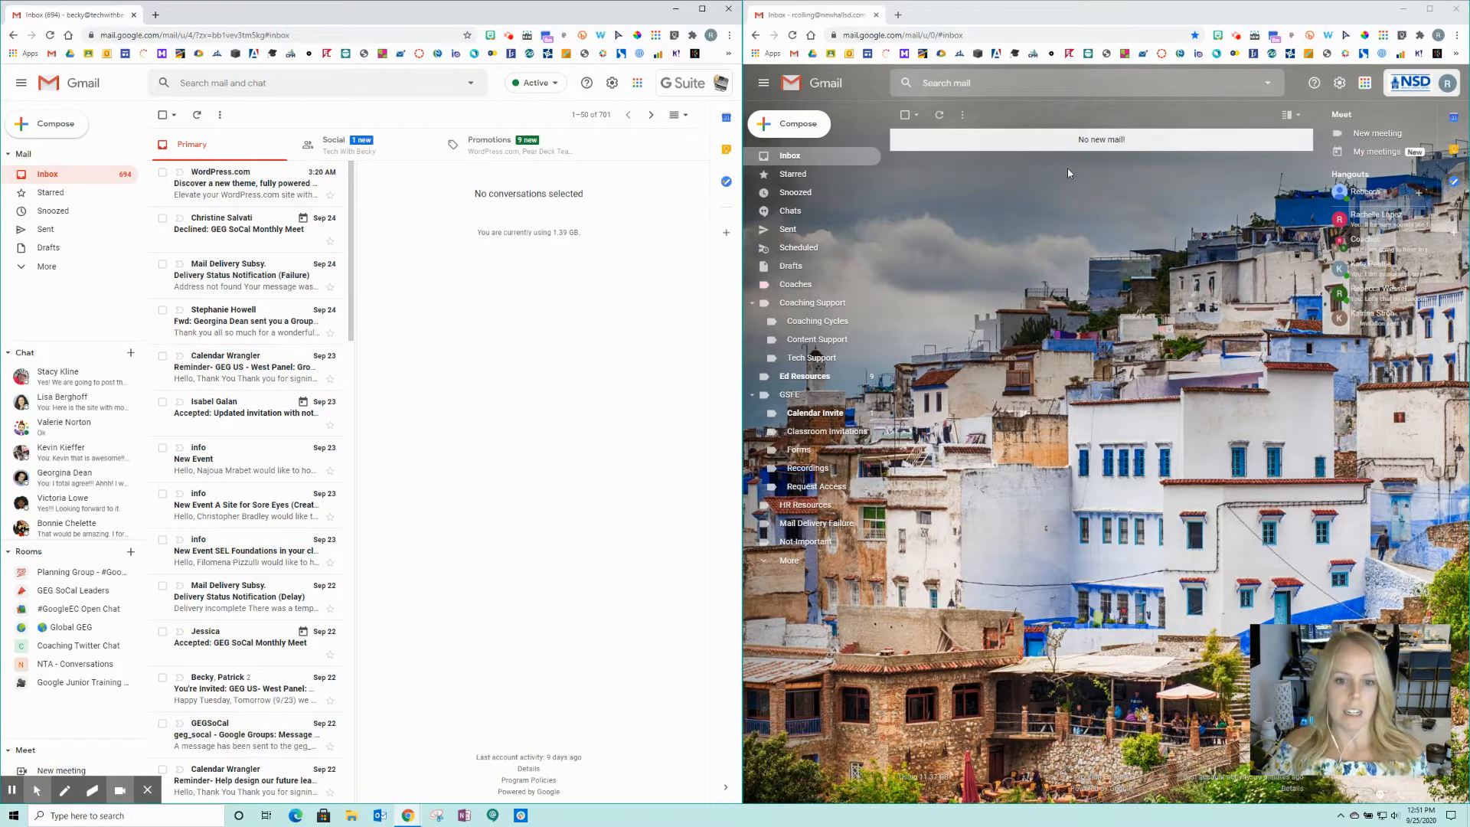
# - Maximize the window of the G Suite inbox that lists Chat and Rooms, and set its reading pane to No split
pyautogui.click(1429, 9)
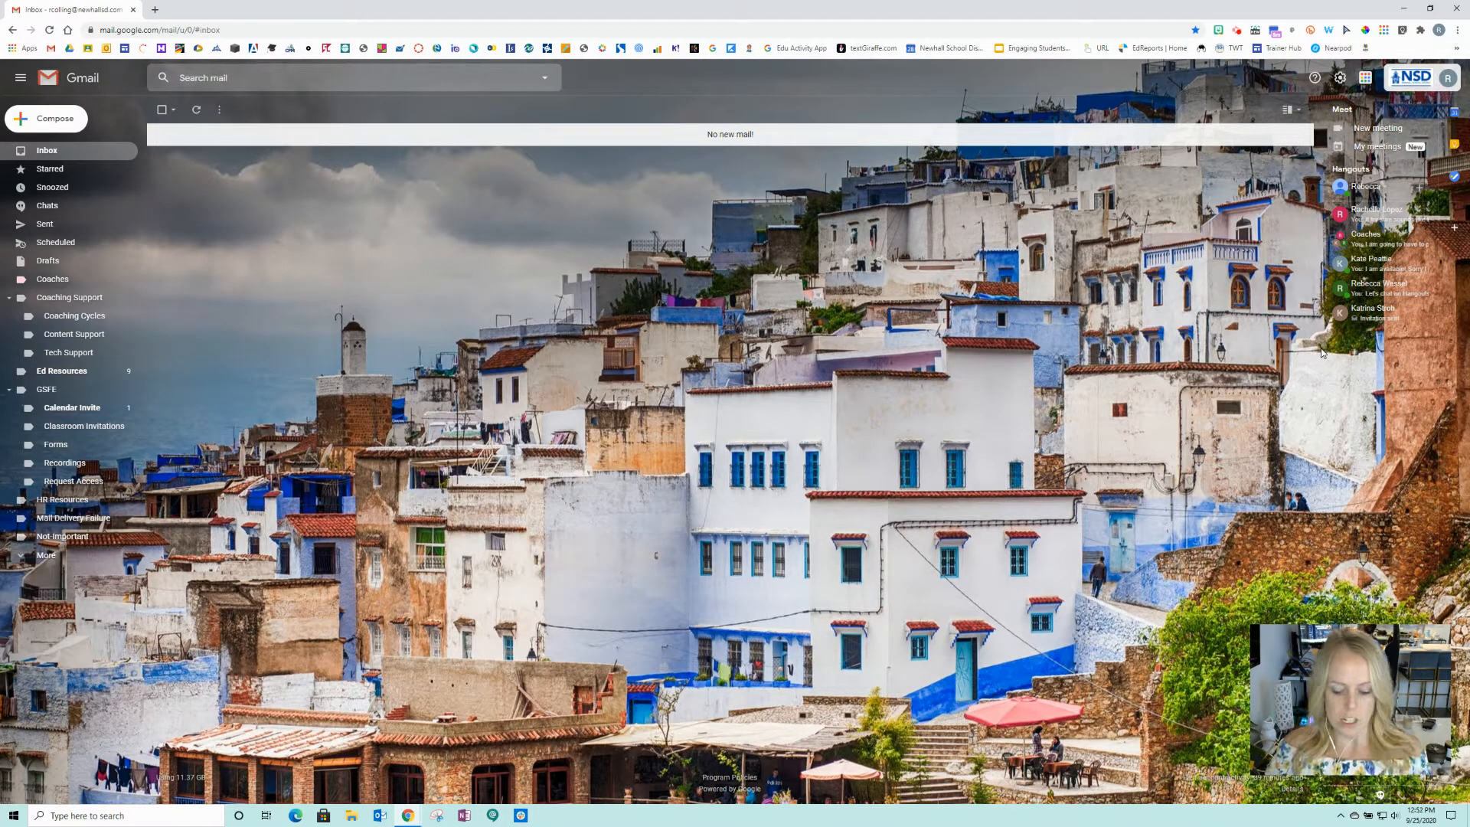
pyautogui.press('super+Down')
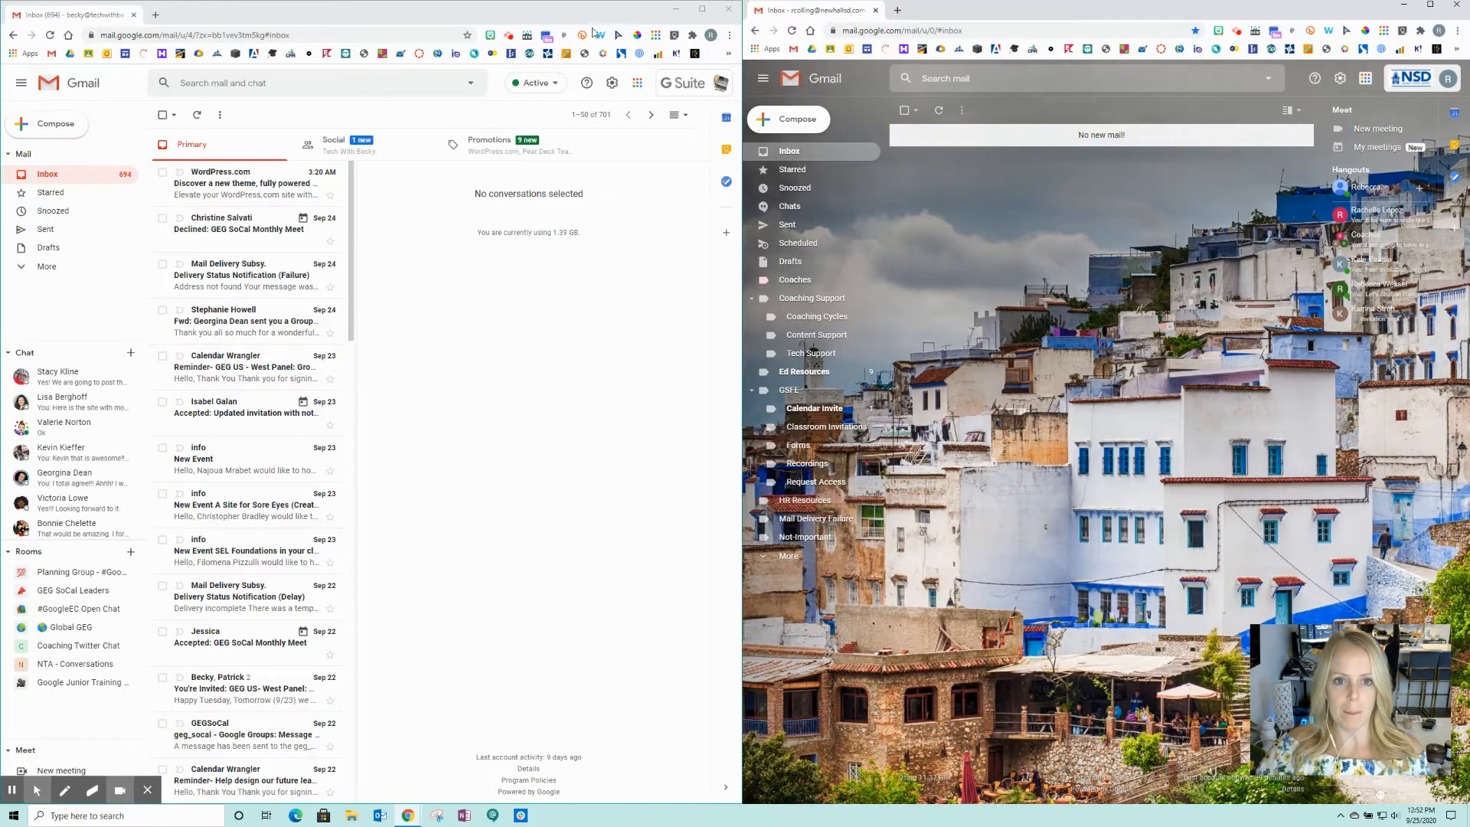
pyautogui.click(702, 15)
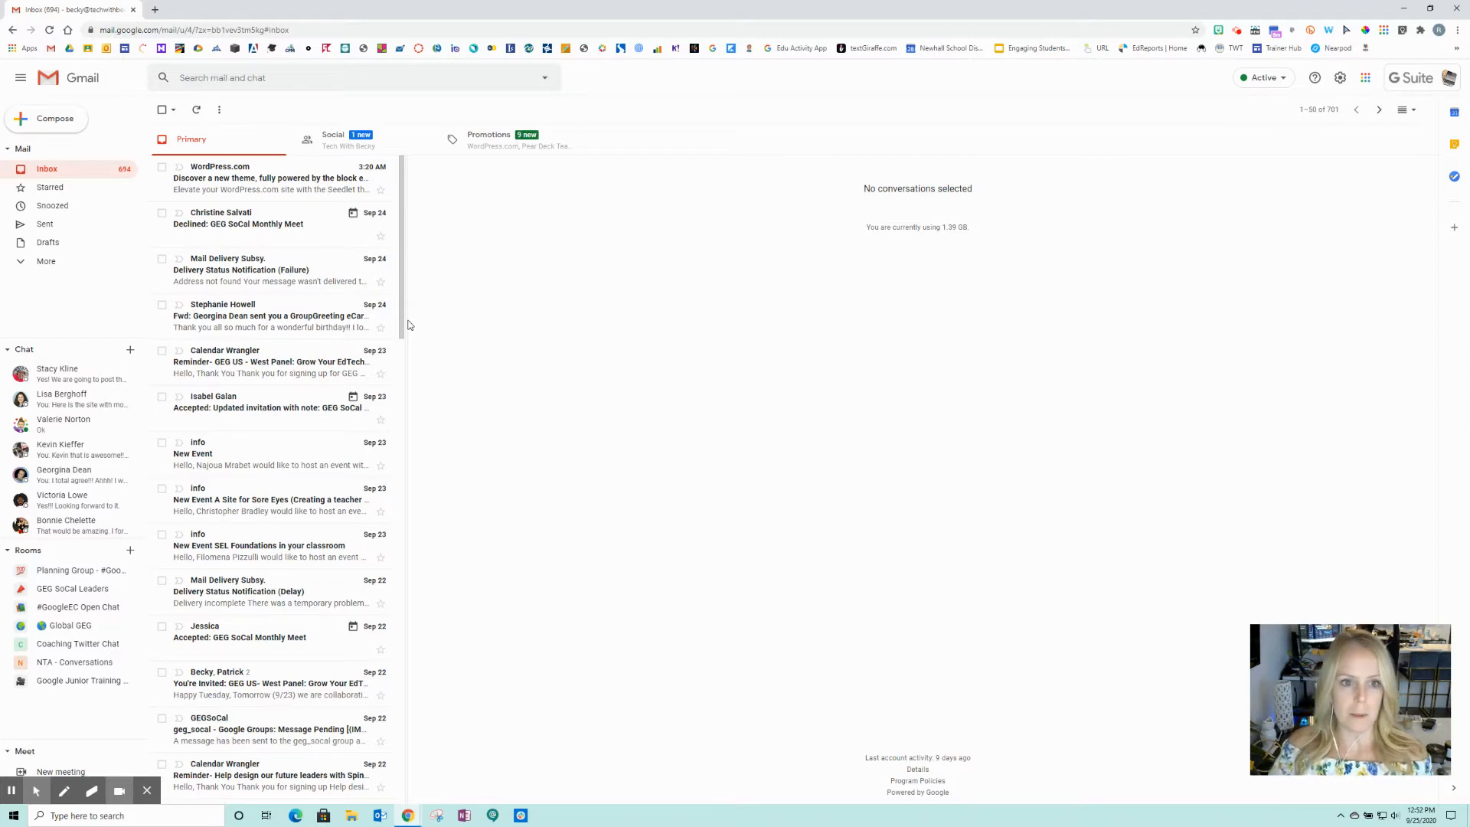
pyautogui.click(1414, 111)
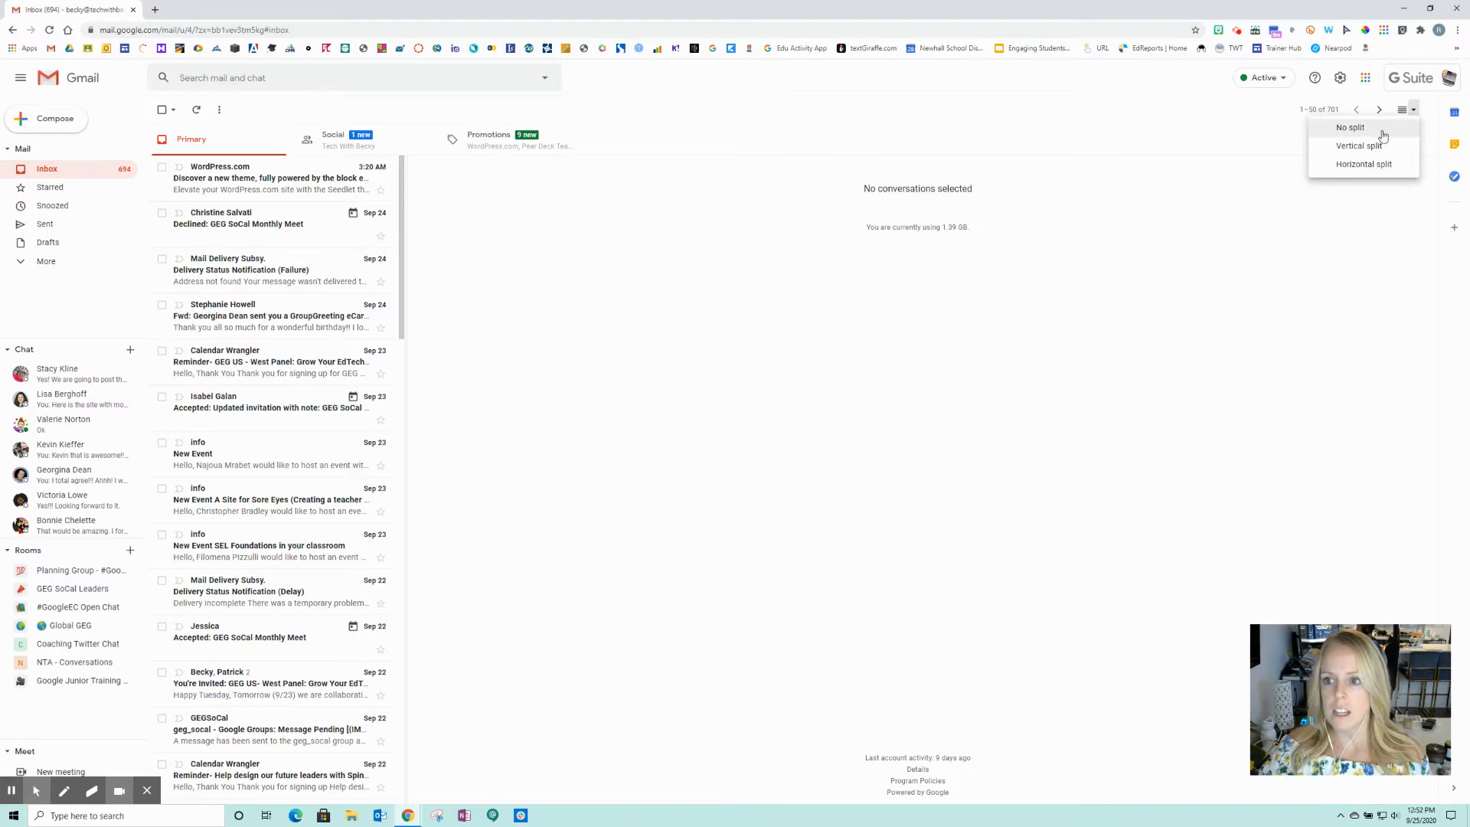
pyautogui.click(1355, 128)
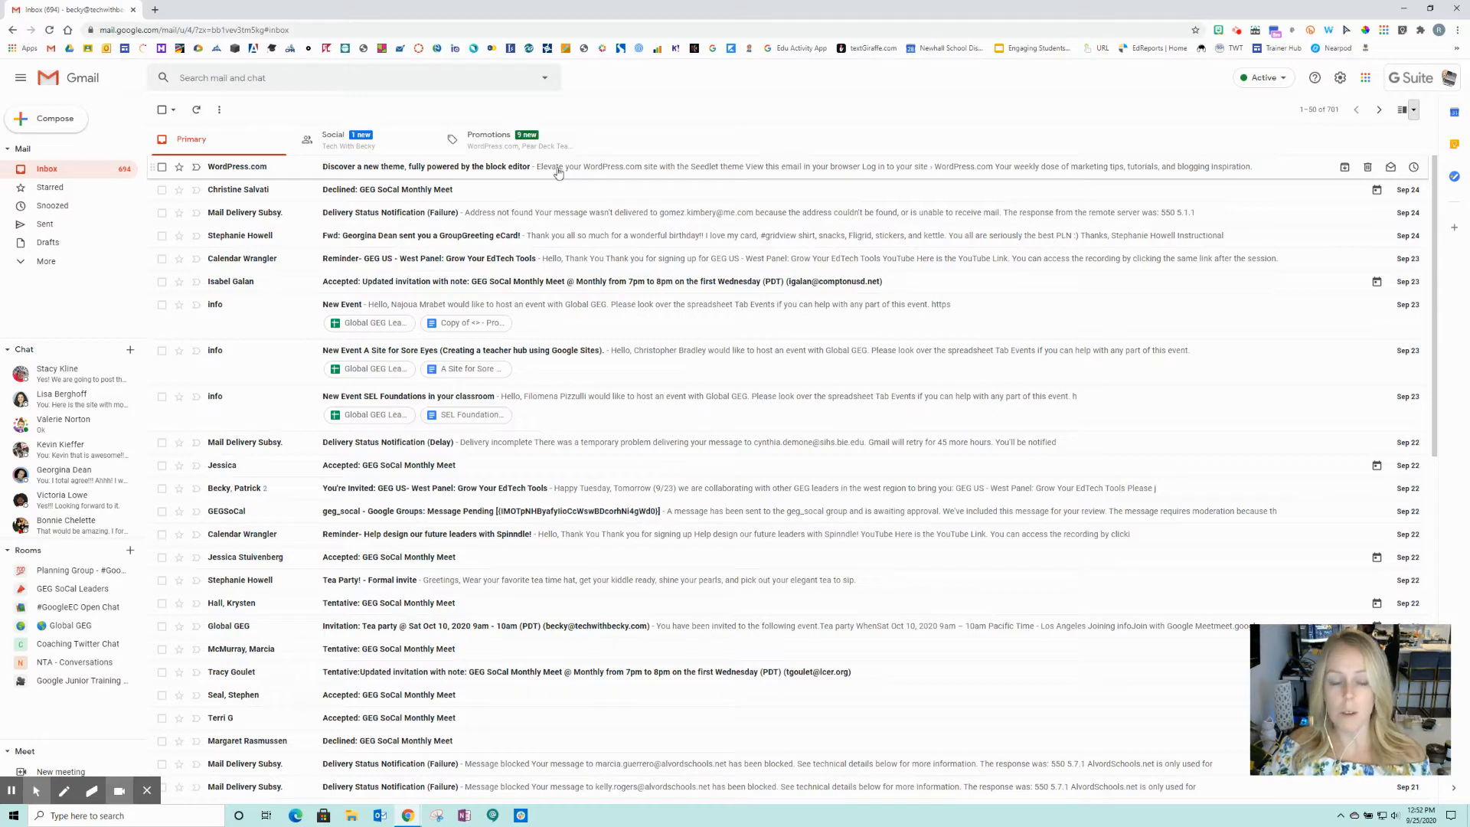
# - Preview the WordPress.com newsletter beside the message list in a vertical split, and return the inbox to No split
pyautogui.click(1403, 112)
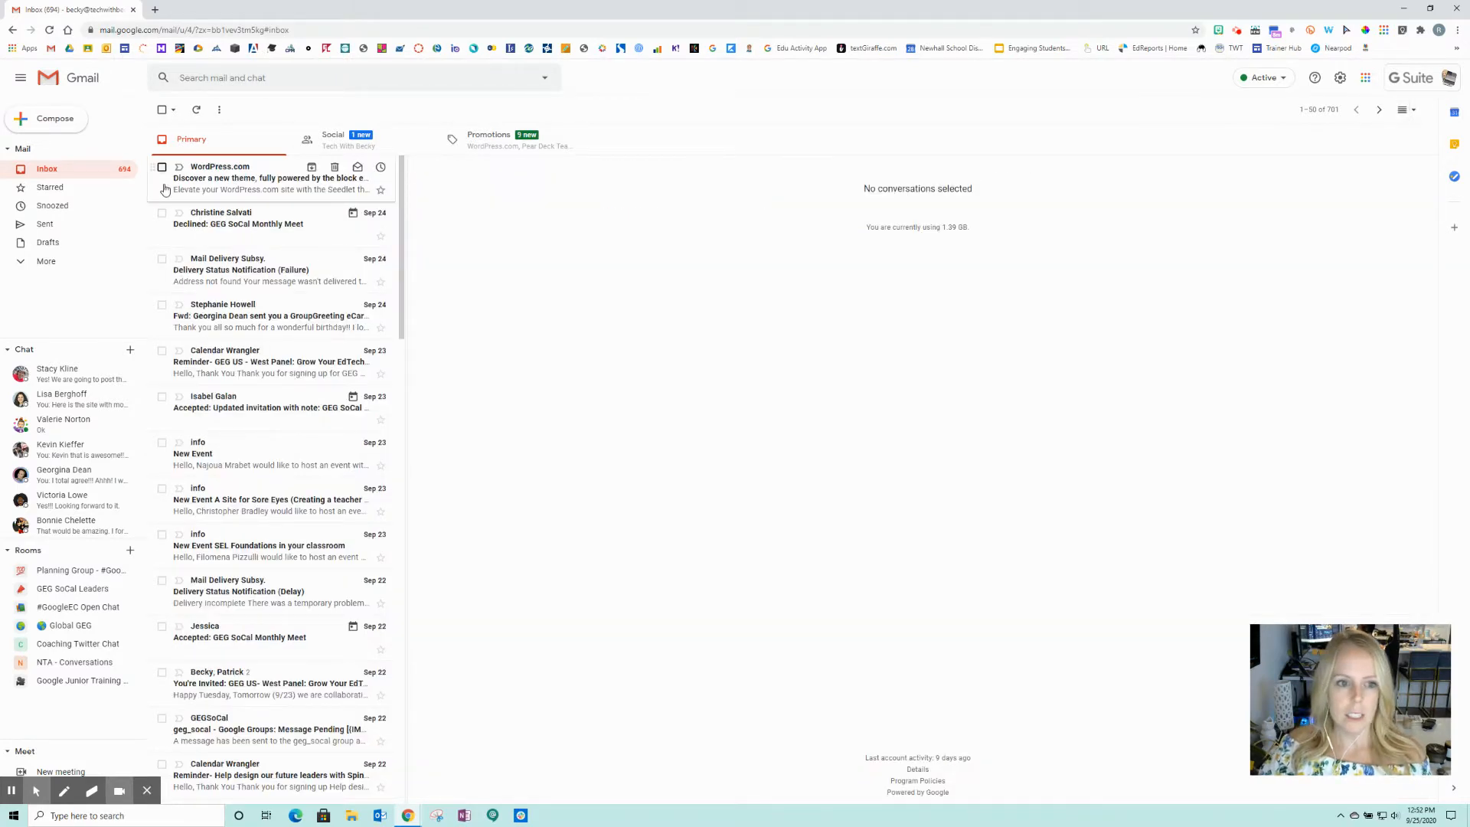
pyautogui.click(232, 187)
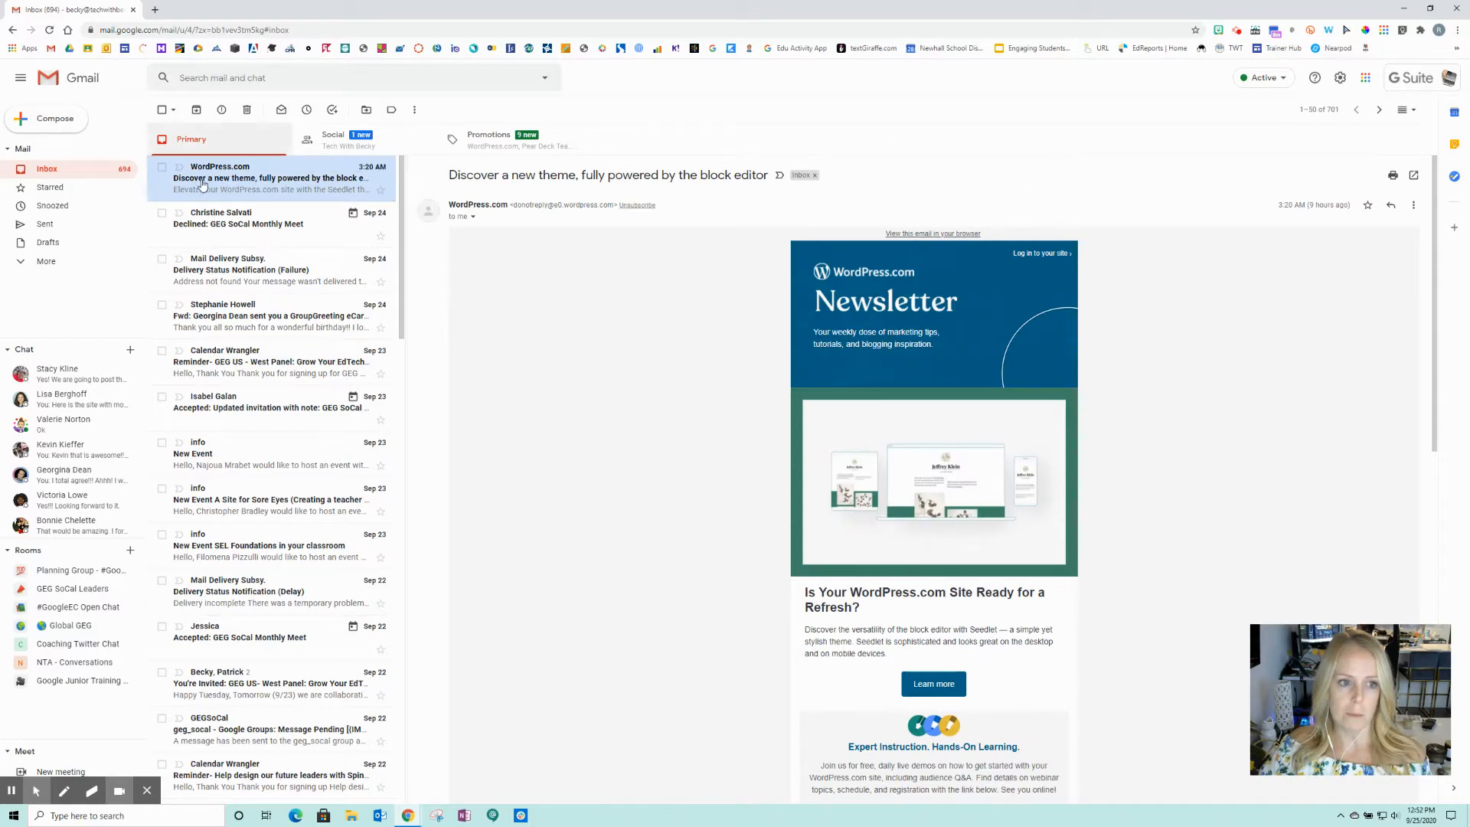
pyautogui.click(1403, 114)
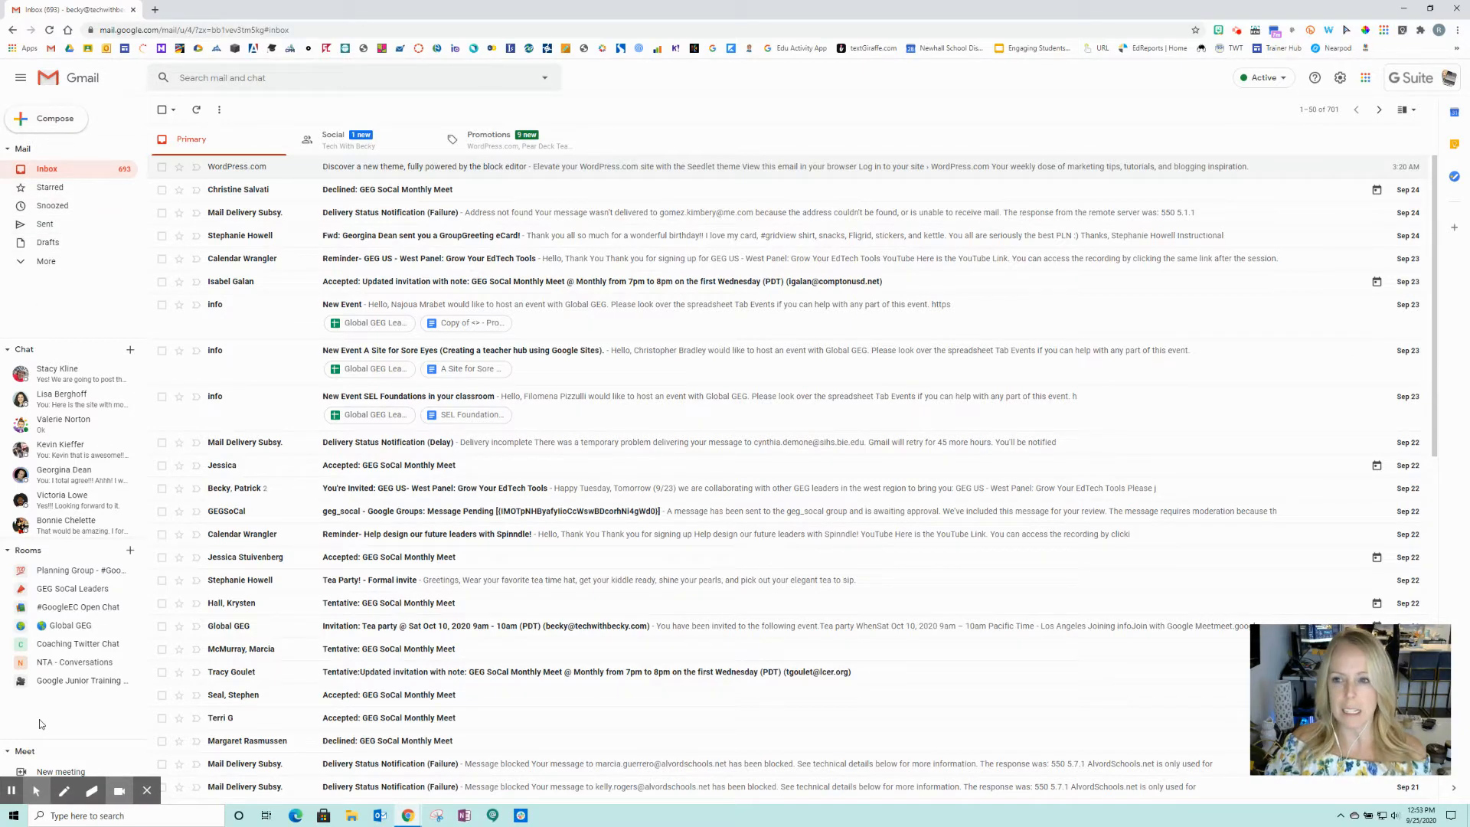
# - Set the chat position to the right side of the inbox, save the change, and briefly open the NTA - Conversations room
pyautogui.click(1341, 79)
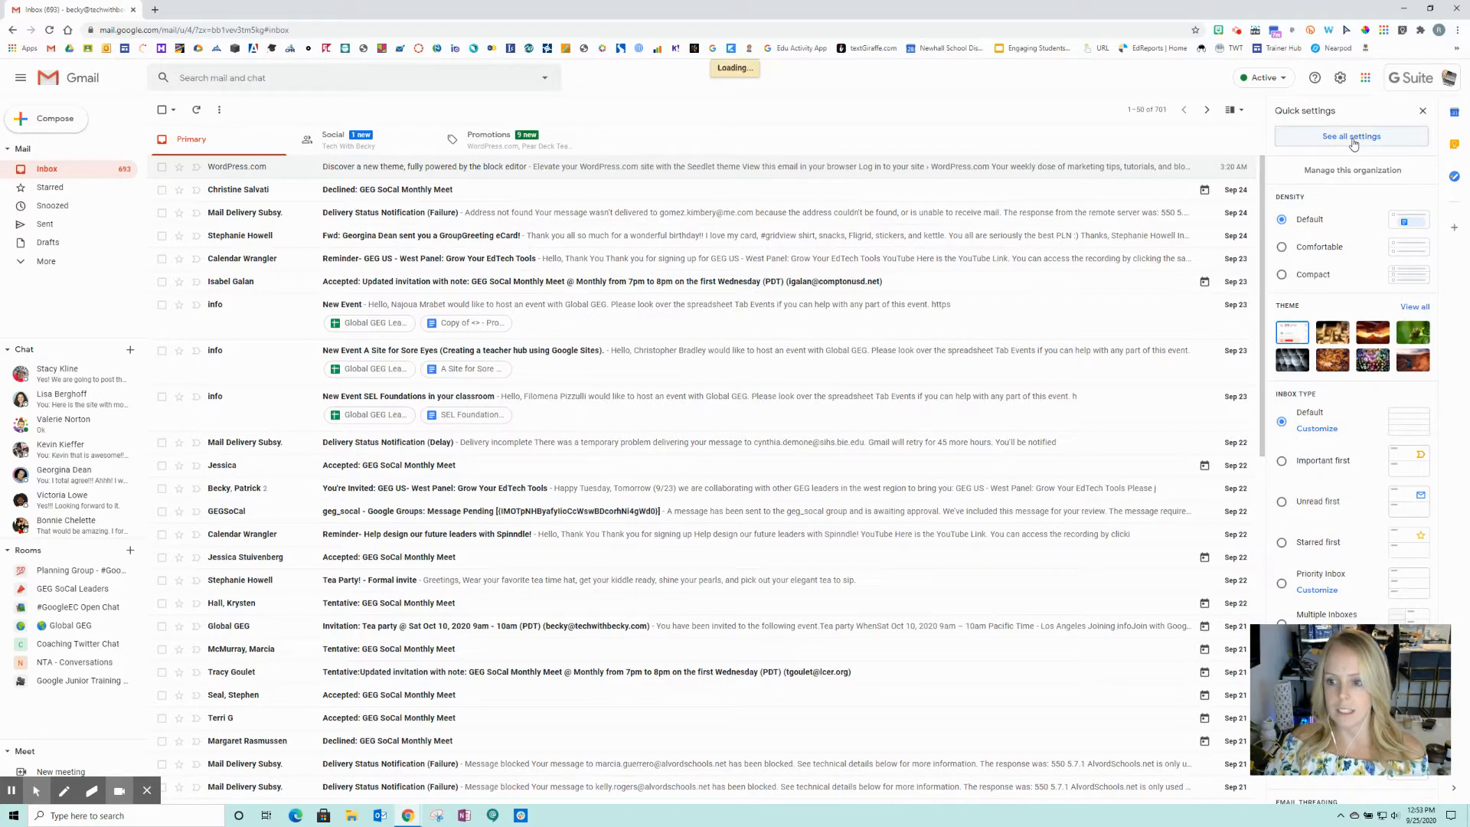
pyautogui.click(1352, 138)
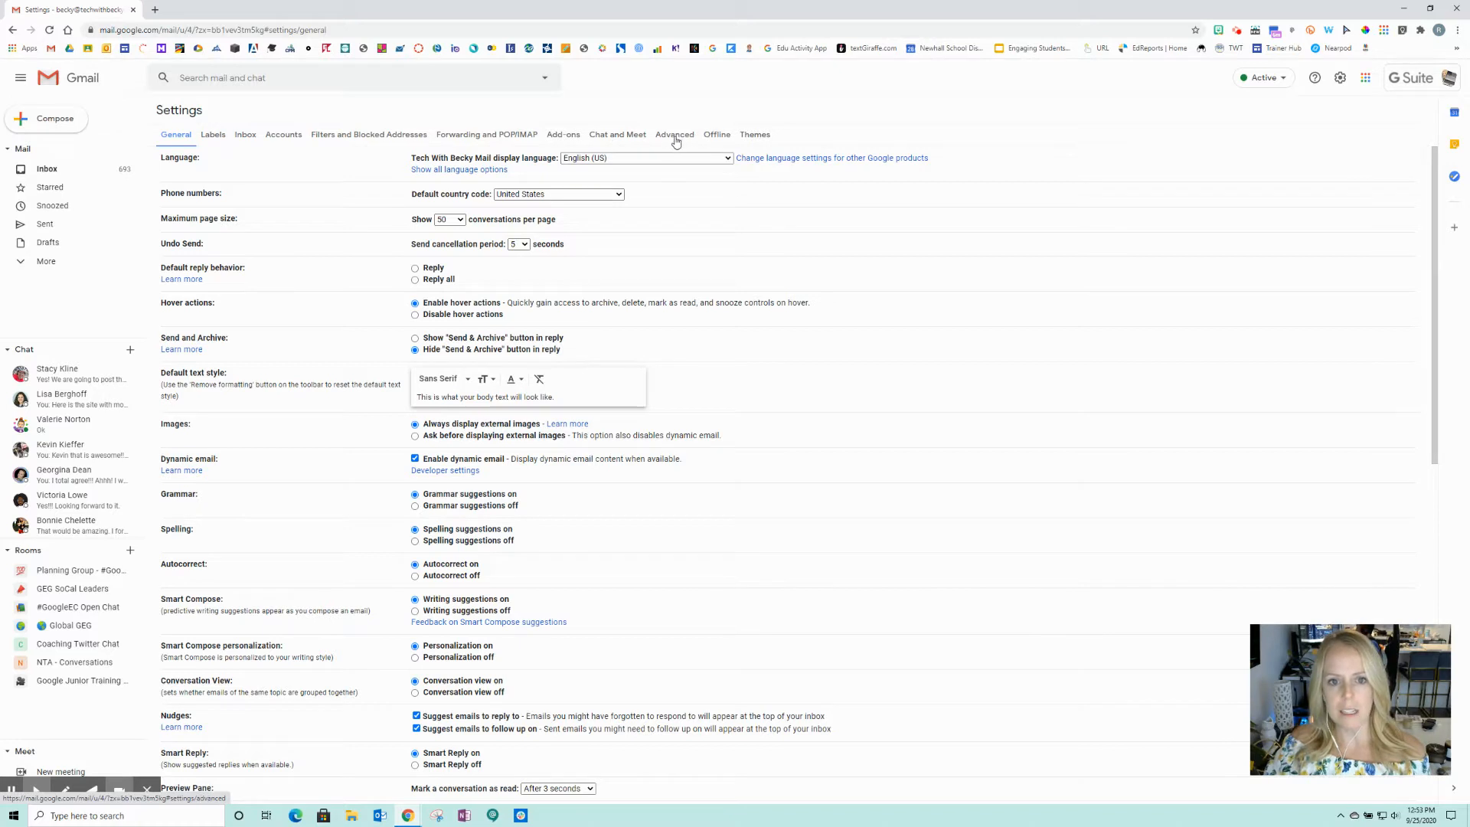
pyautogui.click(620, 134)
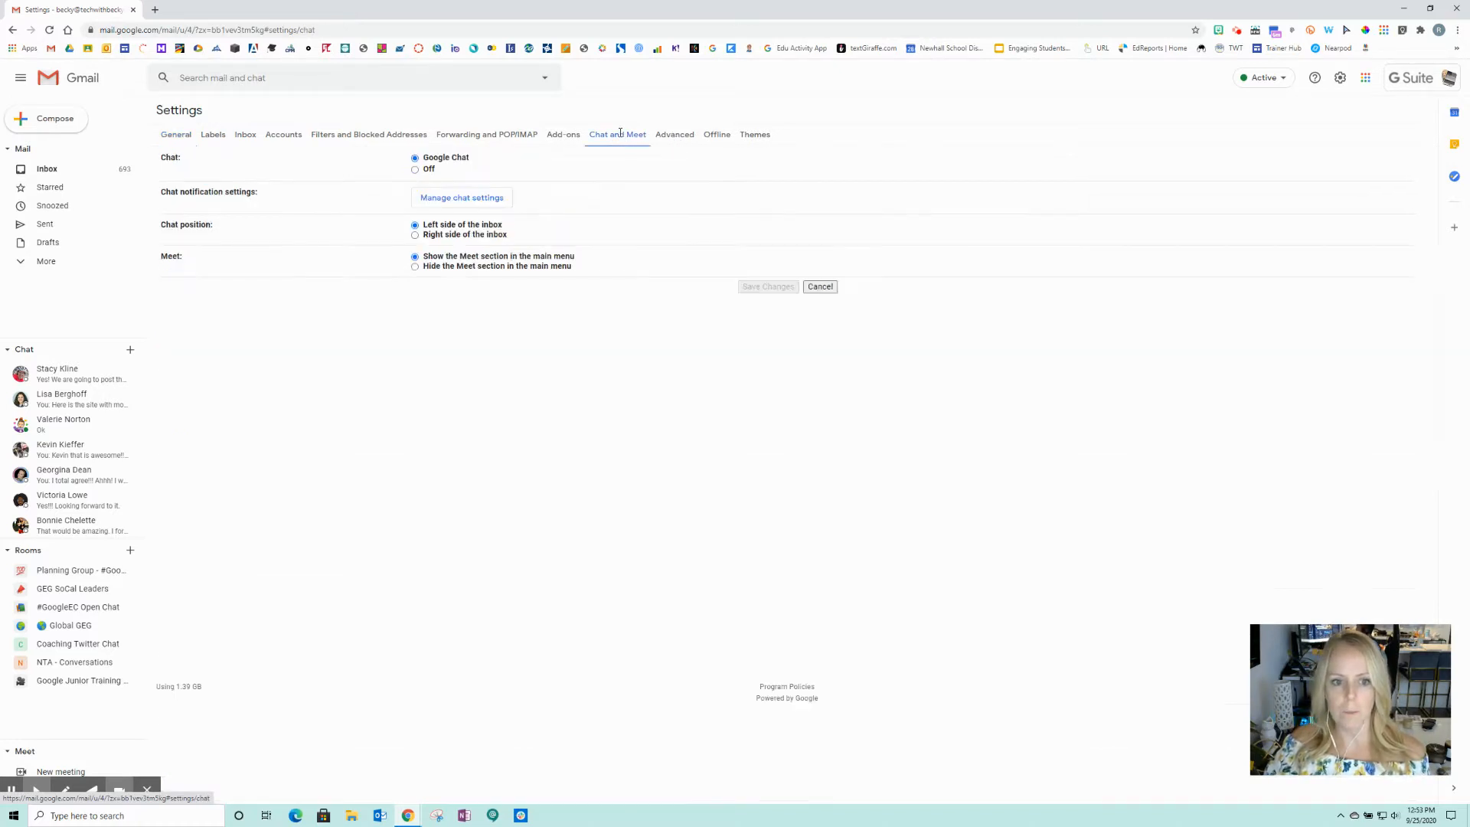
pyautogui.click(415, 235)
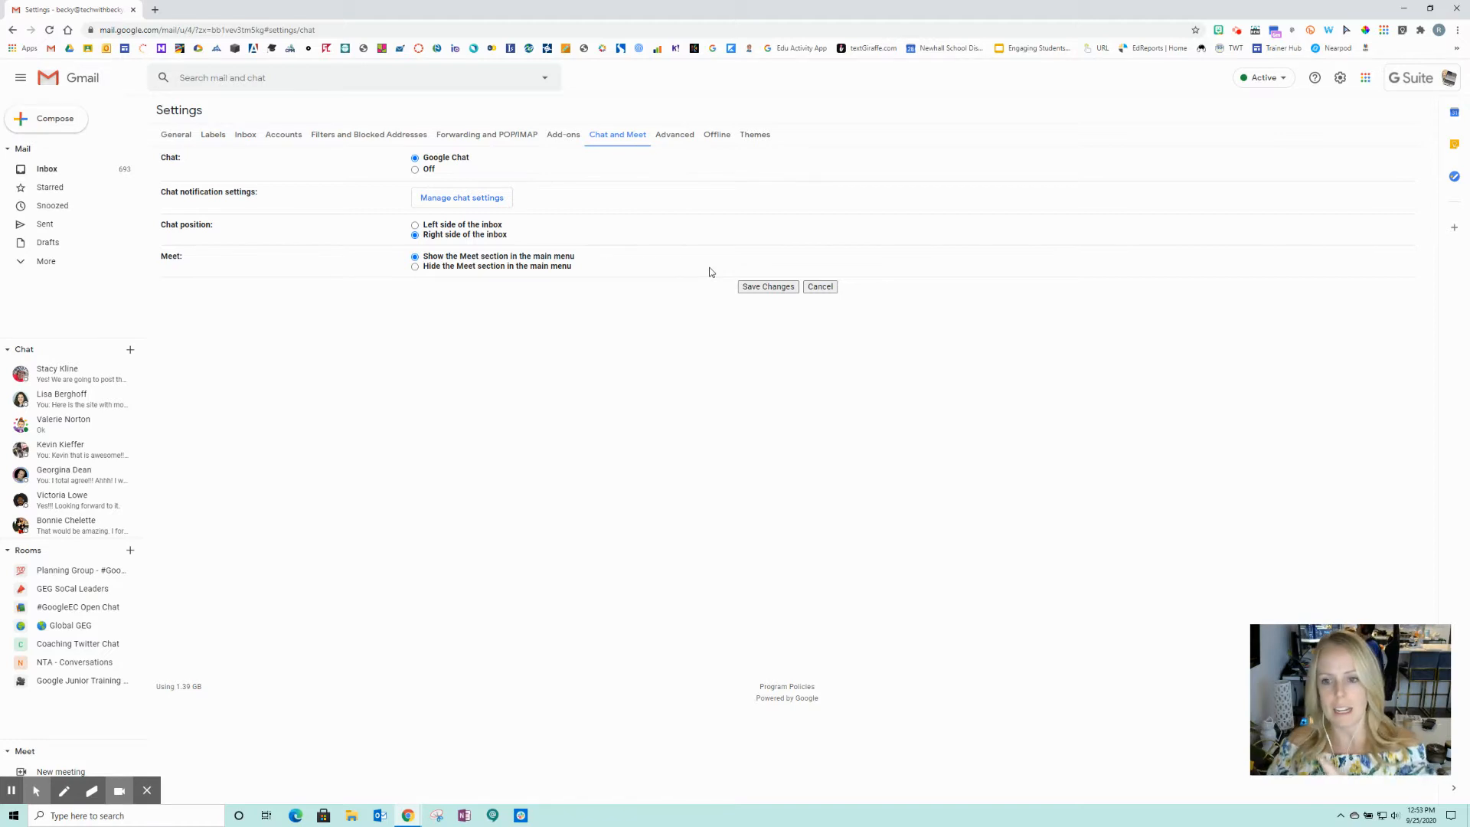
pyautogui.click(787, 294)
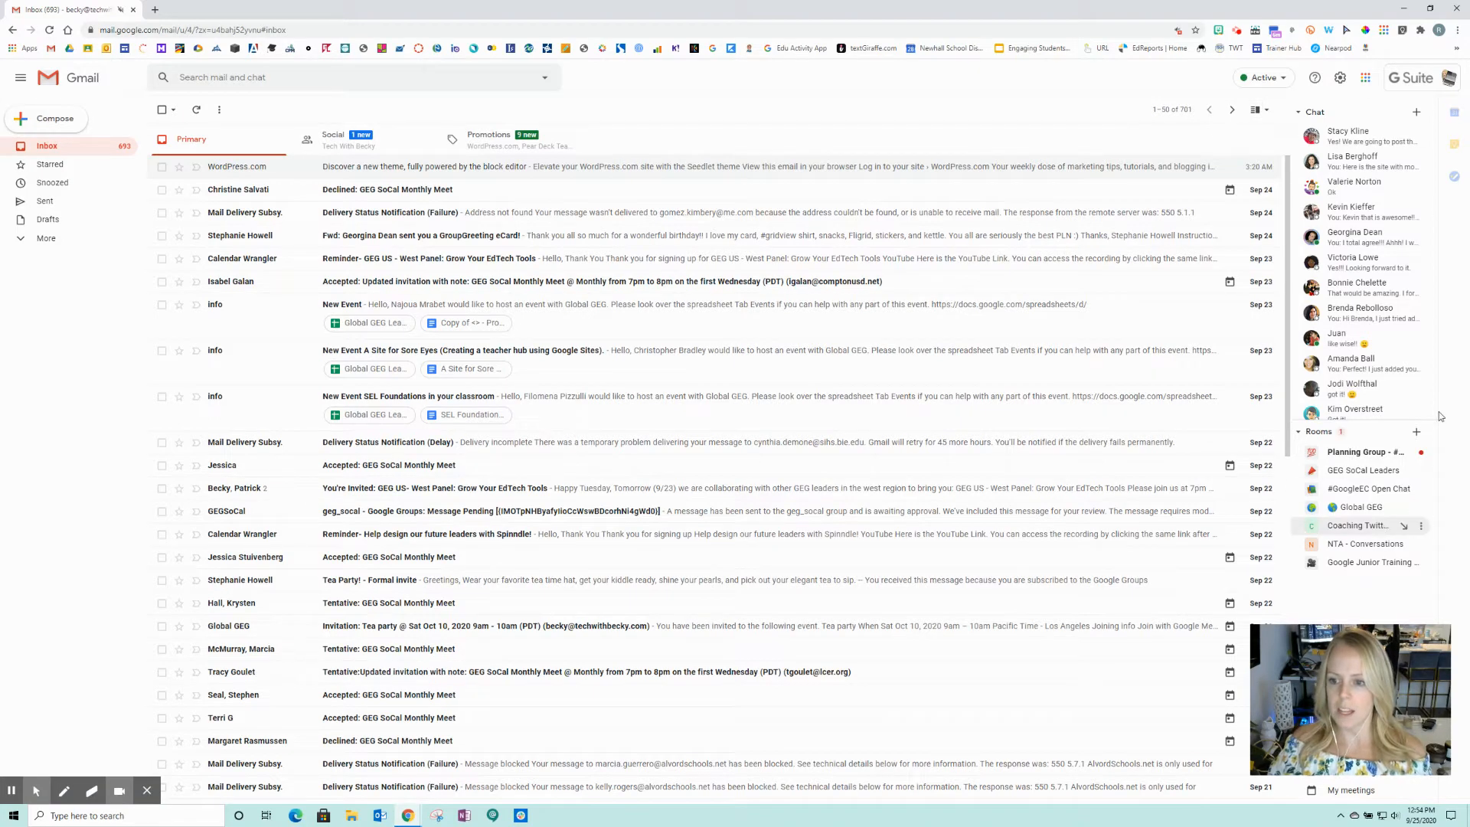
pyautogui.click(1371, 543)
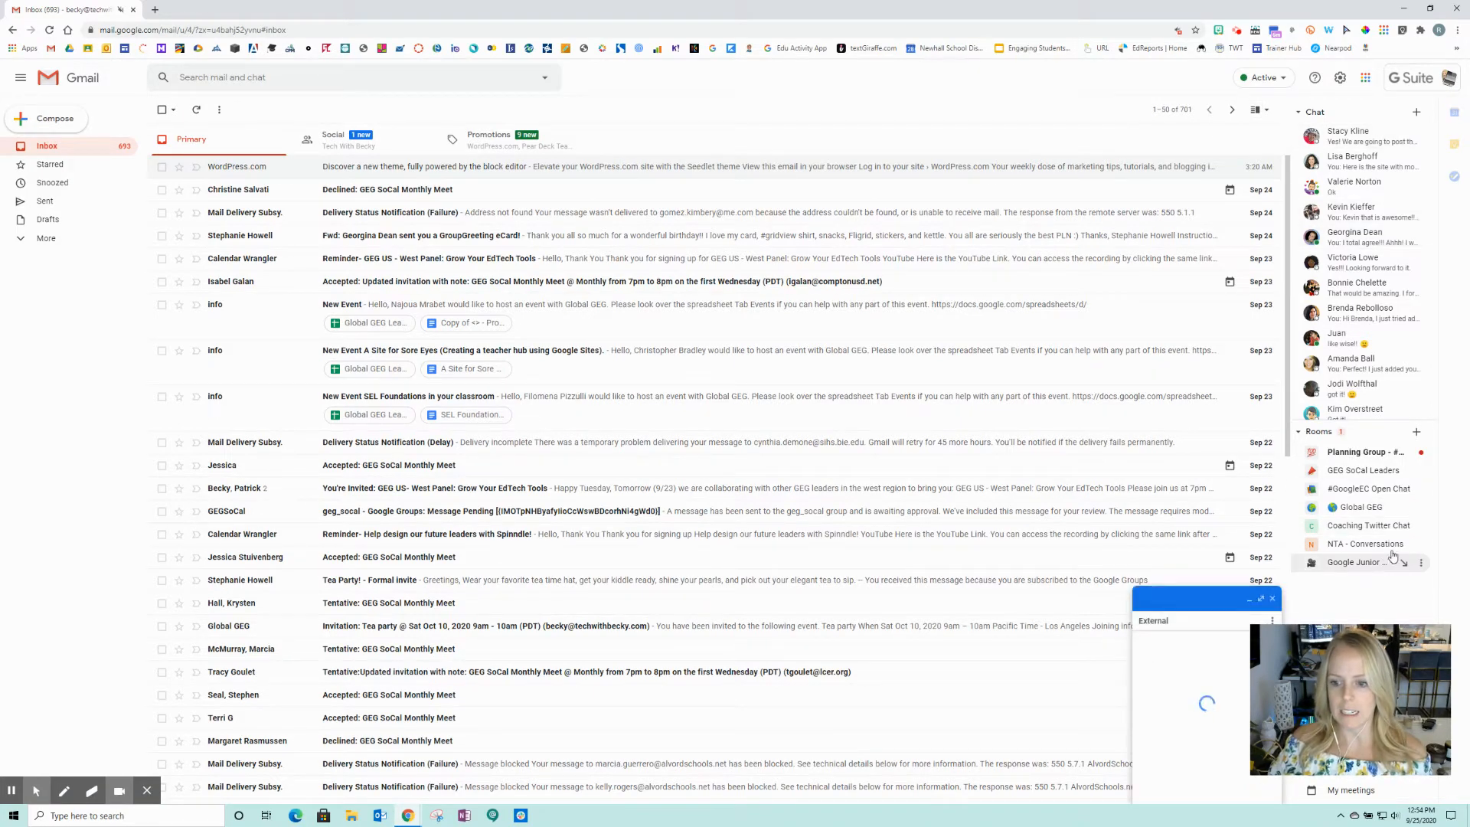
pyautogui.click(1273, 598)
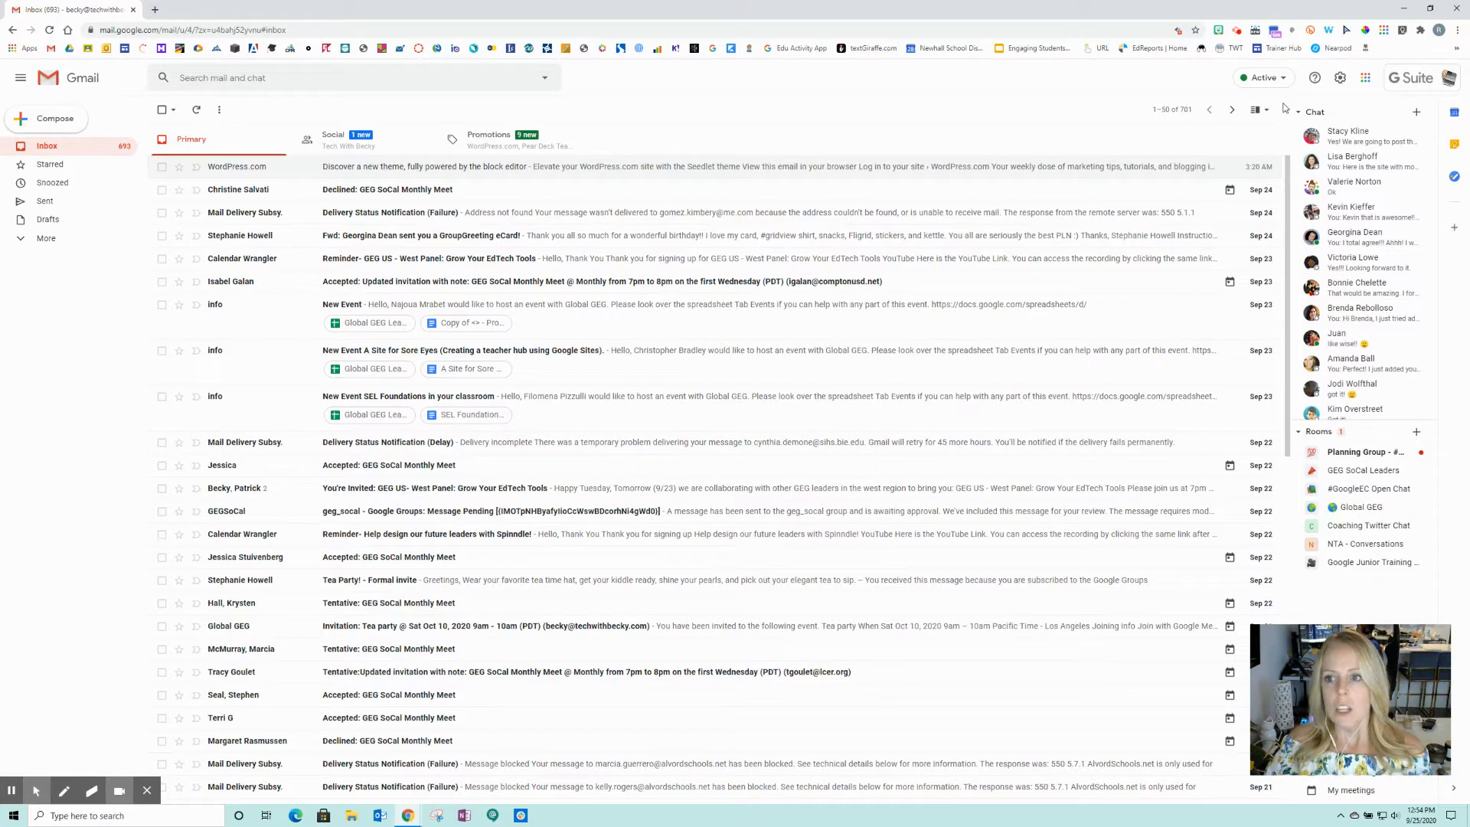
# - Apply the forest stream photo as the mailbox theme and save it
pyautogui.click(1340, 80)
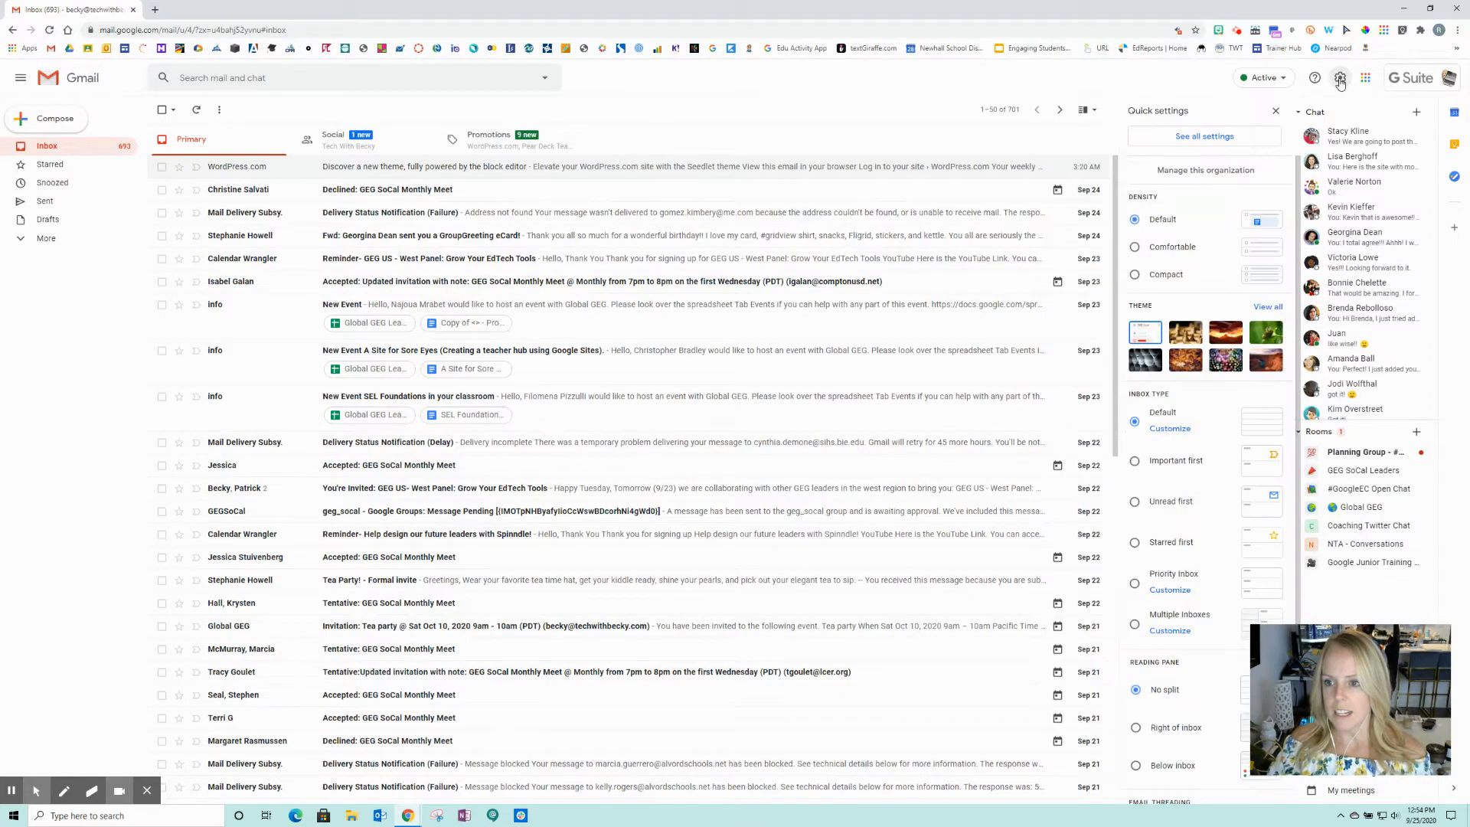
pyautogui.click(1267, 309)
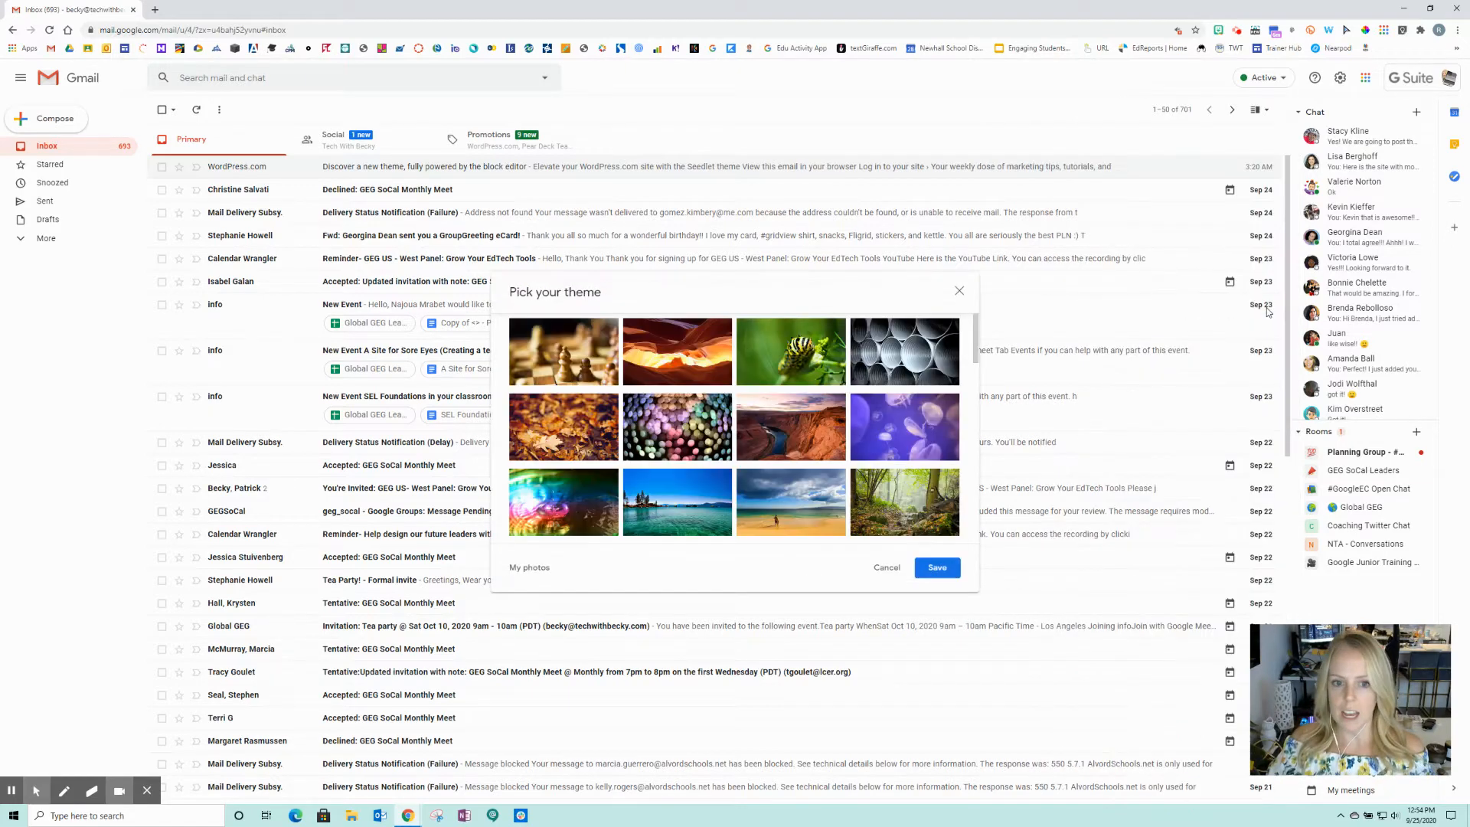
pyautogui.click(885, 499)
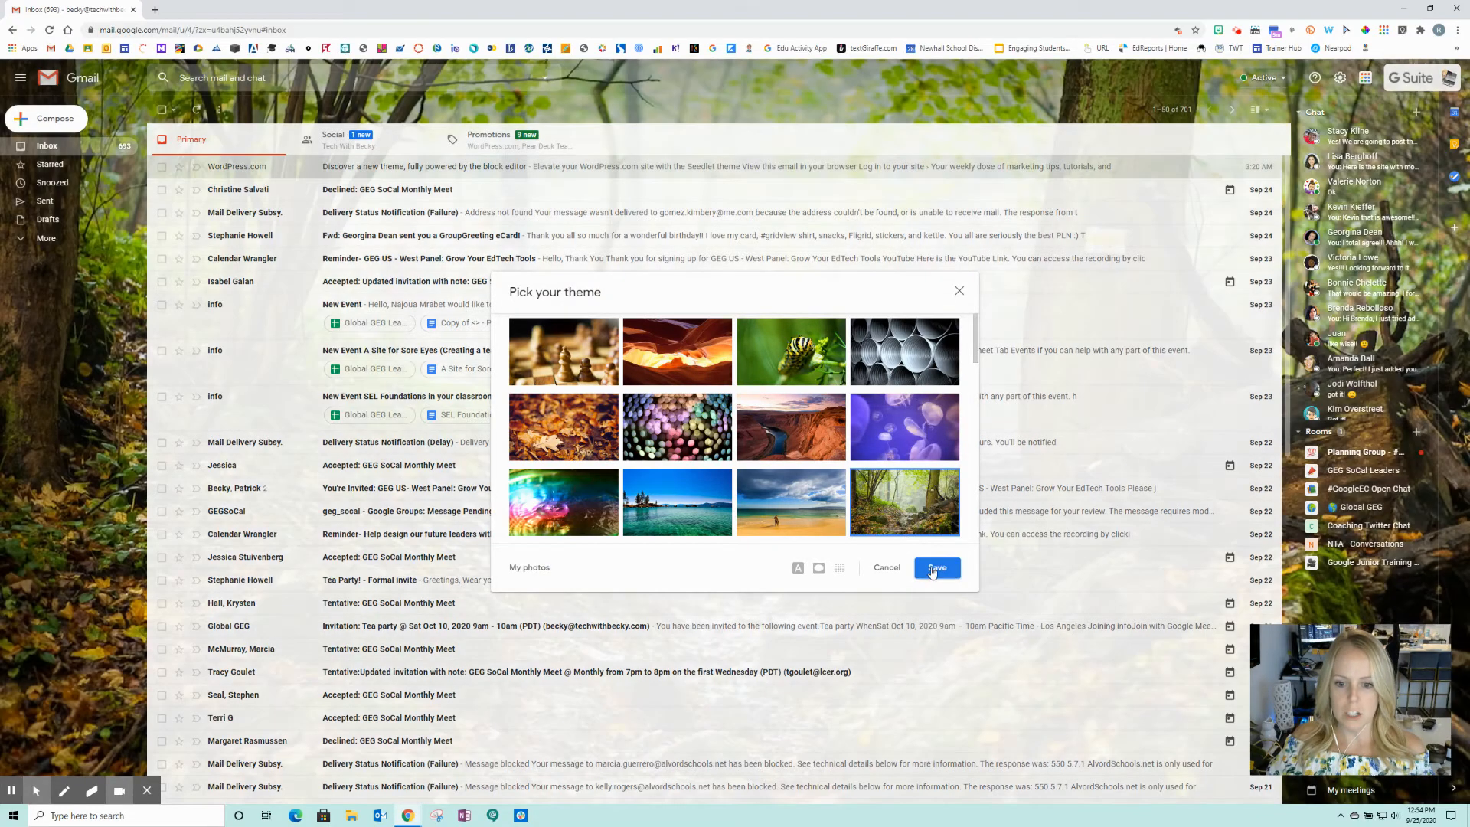
pyautogui.click(934, 568)
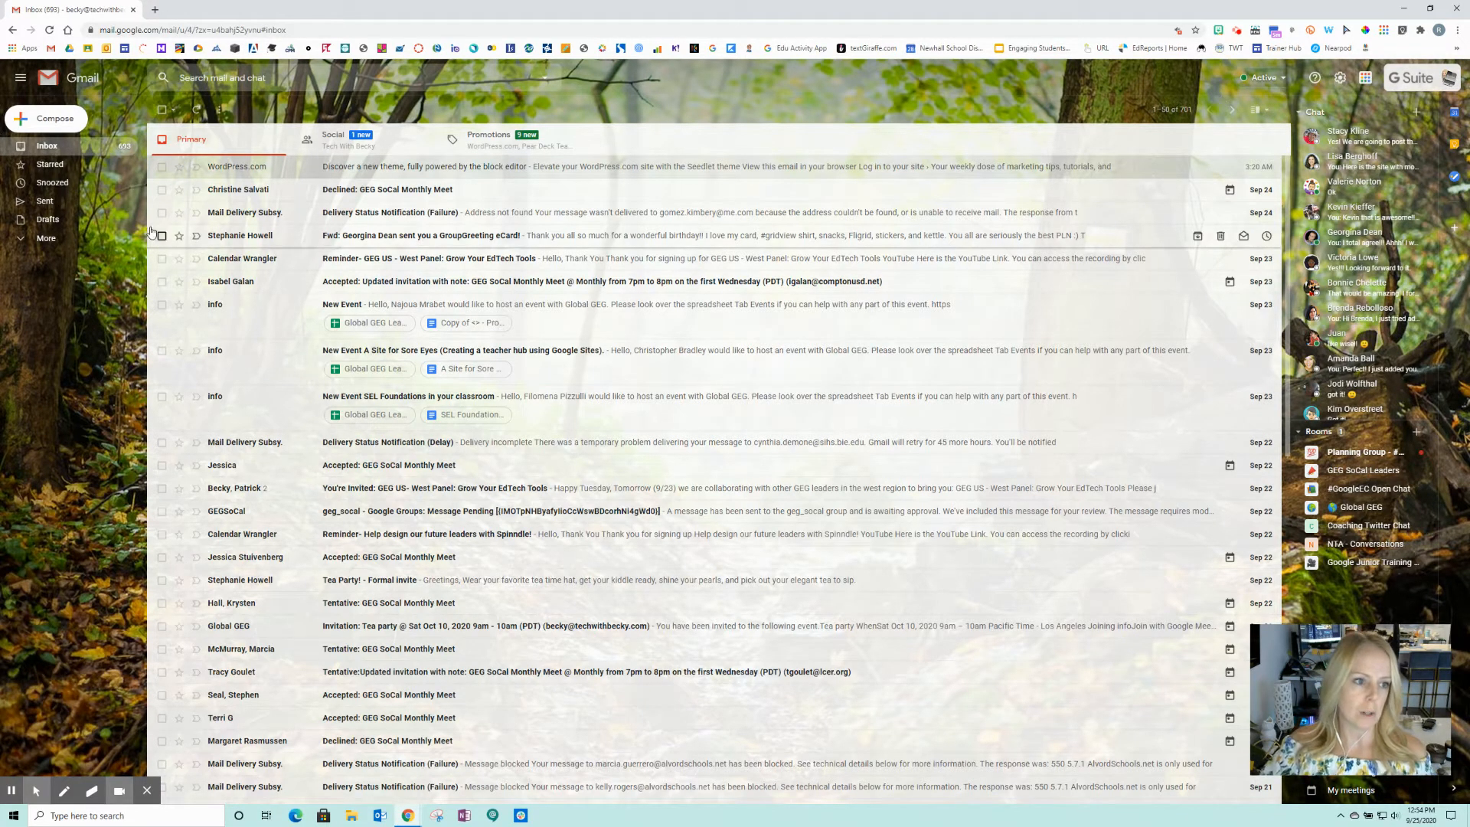
# - Create a new label named Google Classroom
pyautogui.click(19, 245)
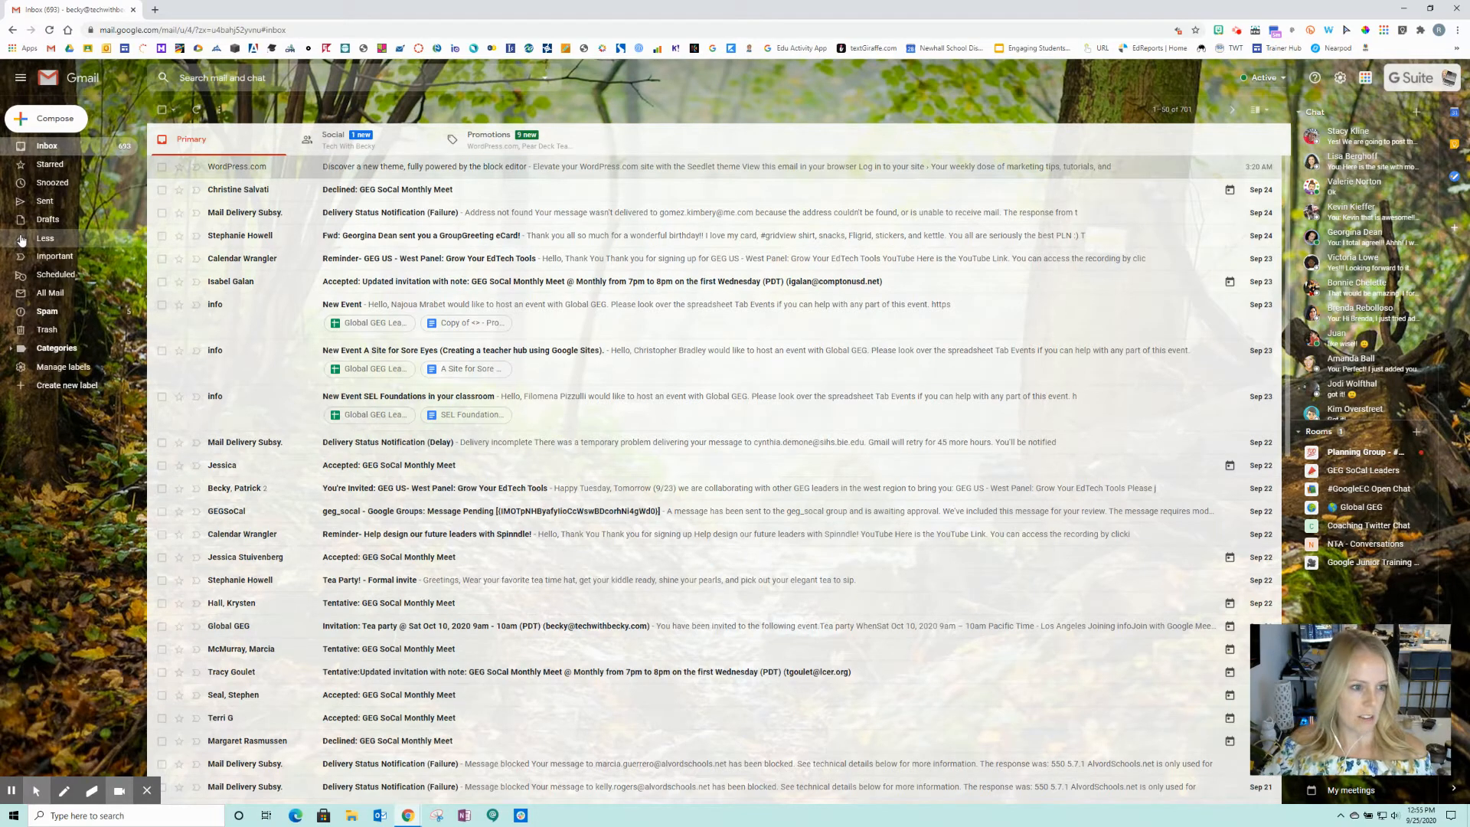
pyautogui.click(50, 387)
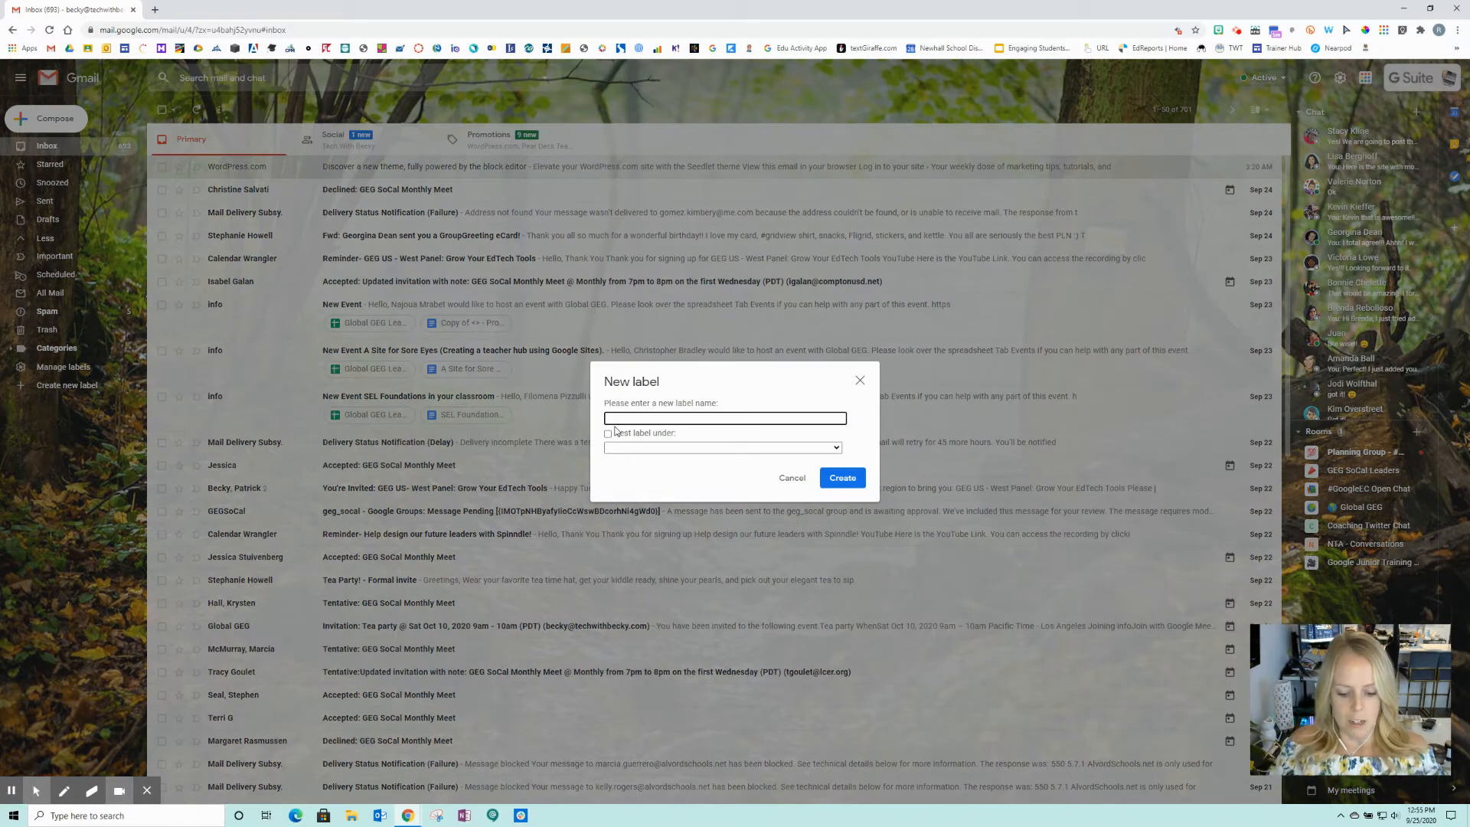
pyautogui.write('Google CLass')
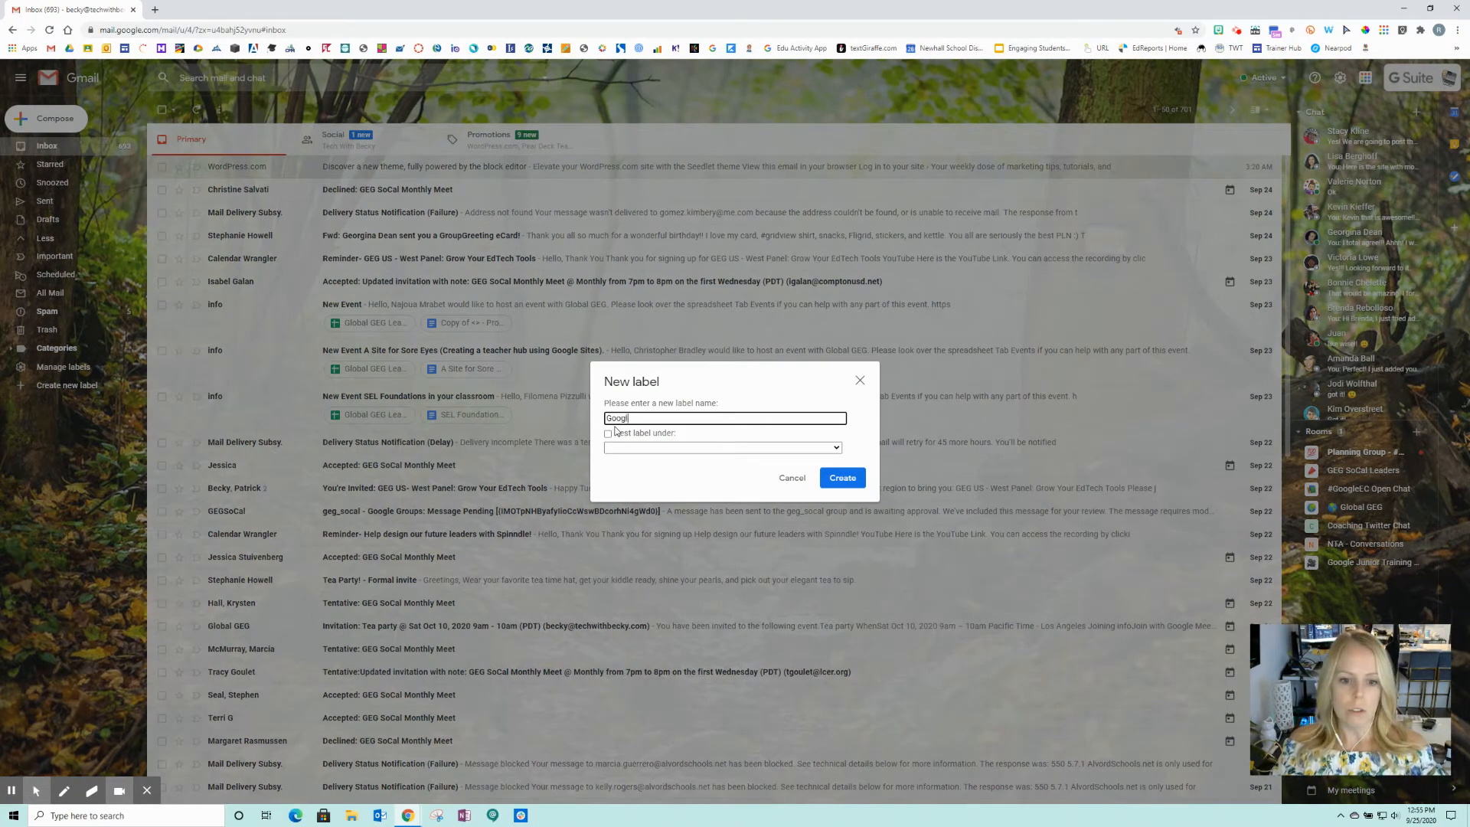
pyautogui.press('BackSpace')
pyautogui.press('BackSpace')
pyautogui.press('BackSpace')
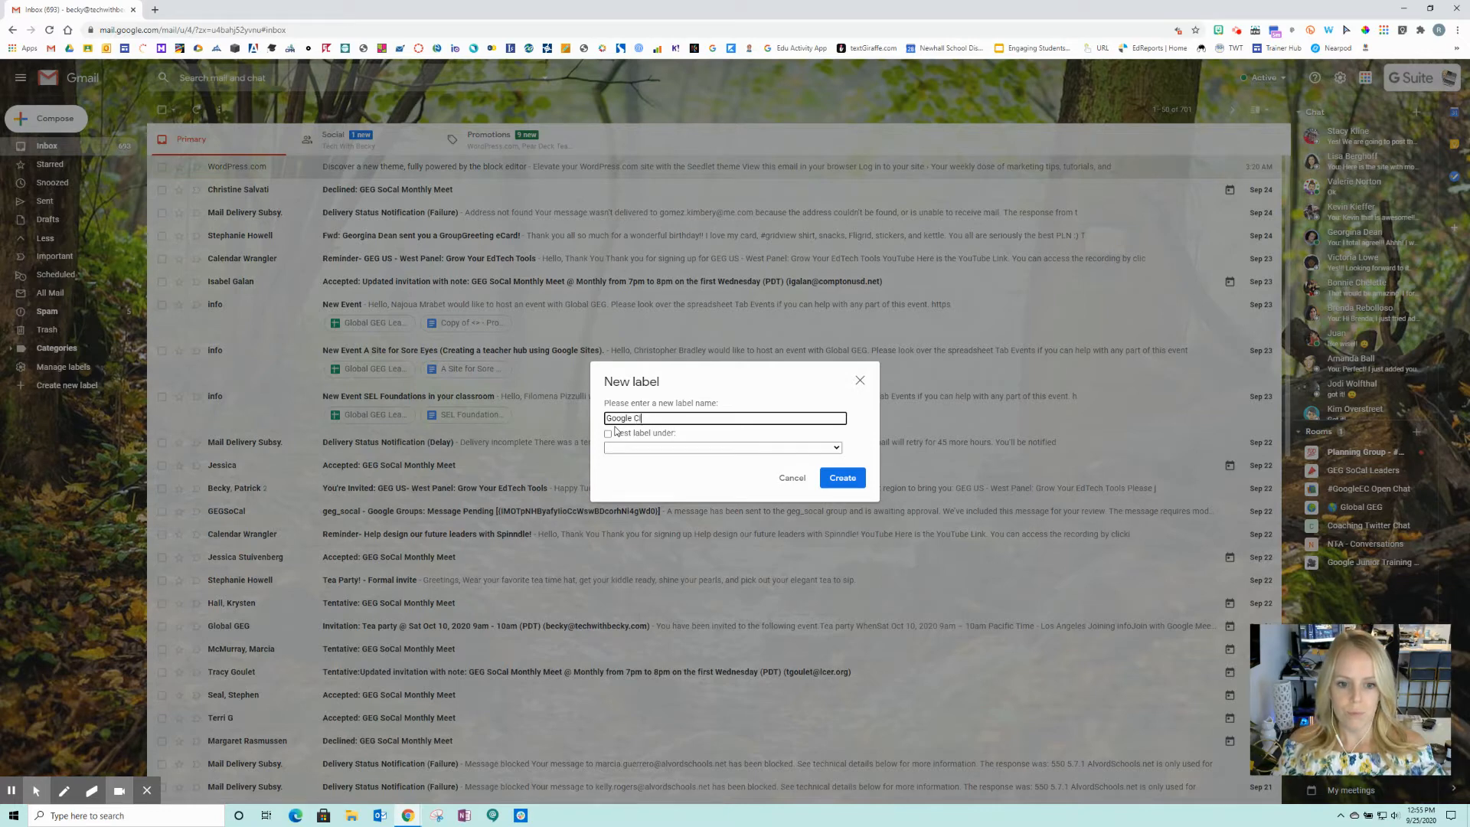
pyautogui.write('assroom')
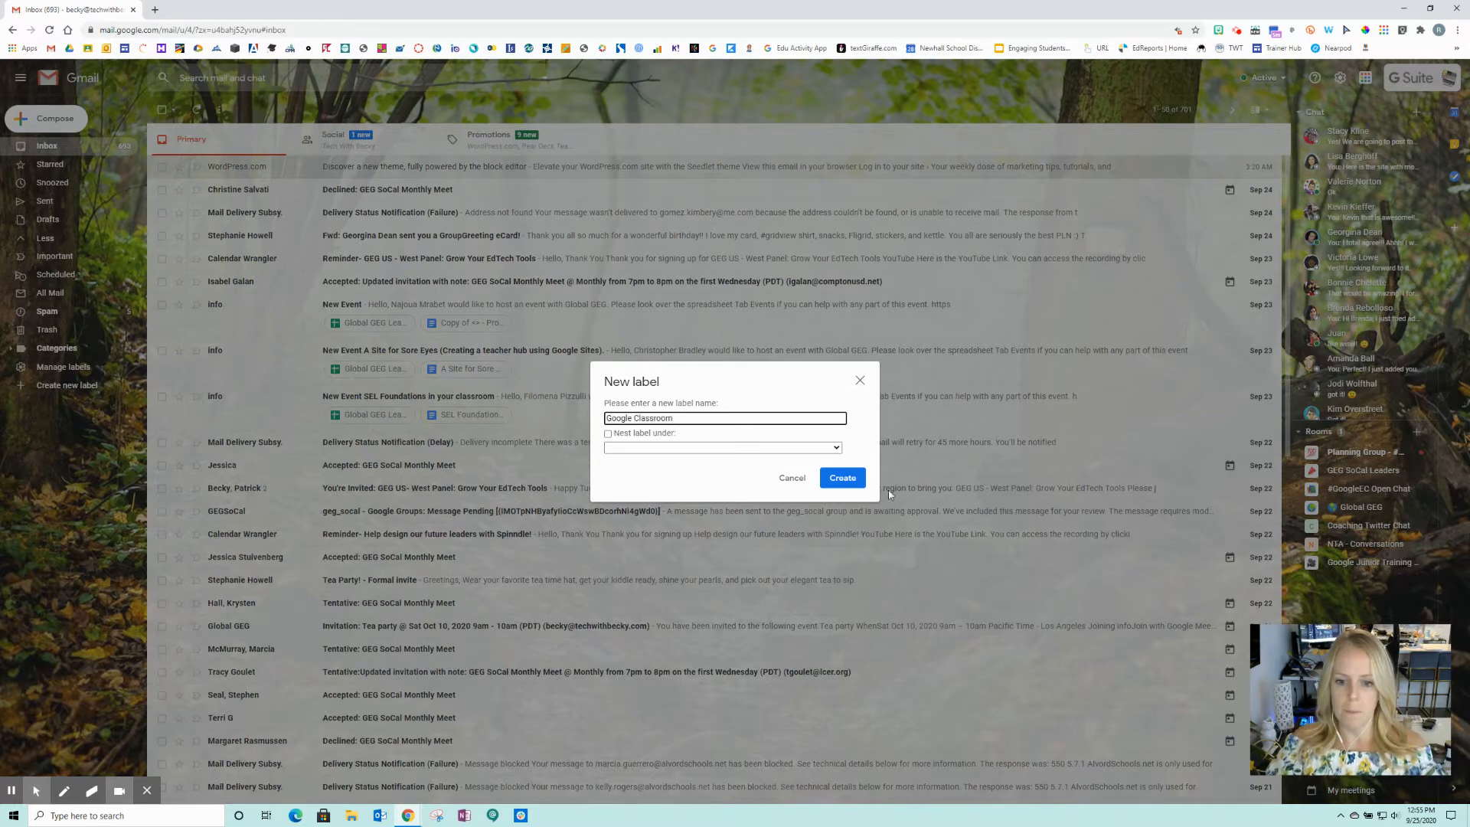
pyautogui.click(842, 478)
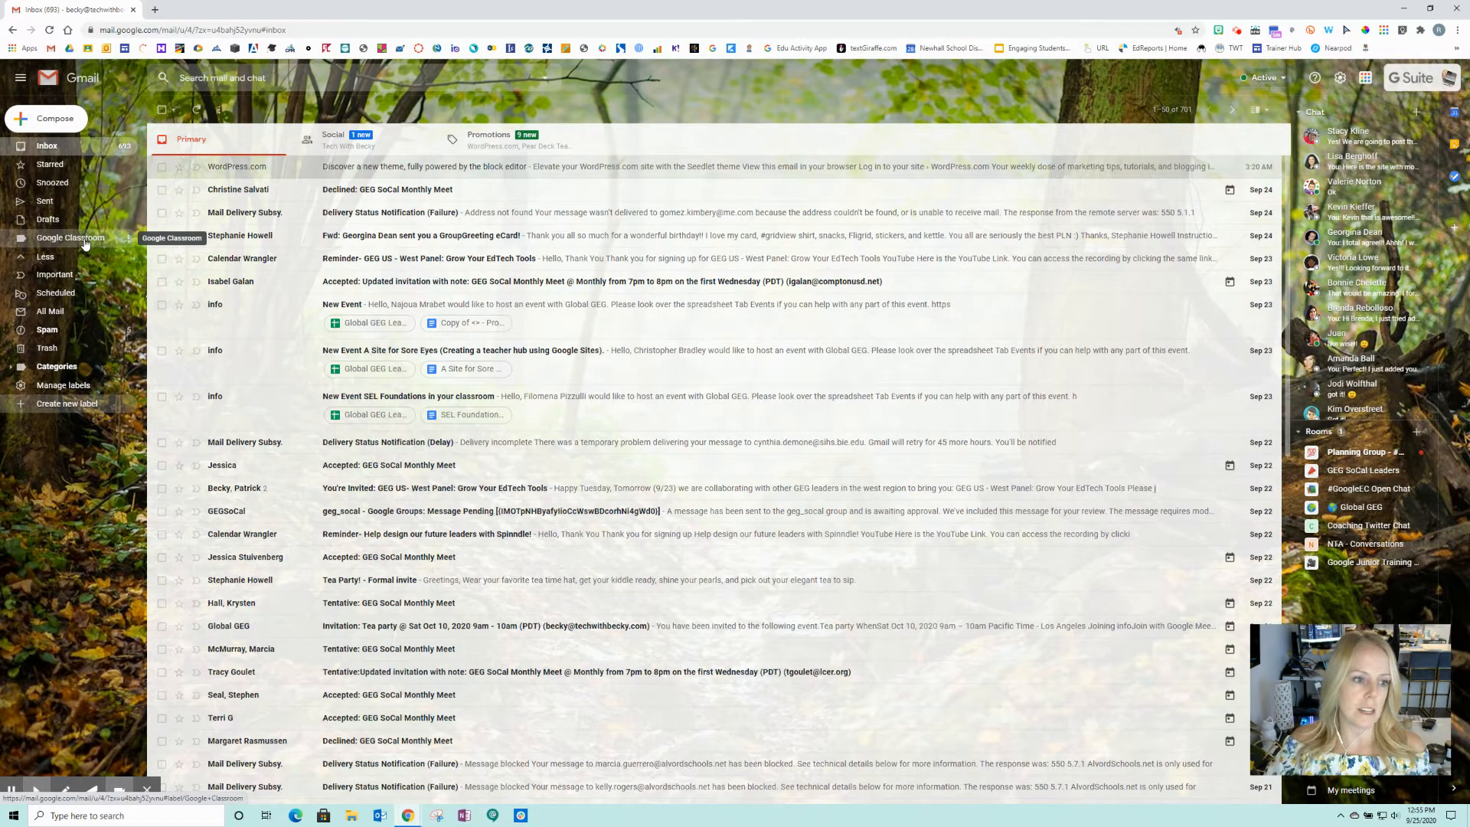
# - Create a label named Meet Invites nested under Google Classroom
pyautogui.click(21, 406)
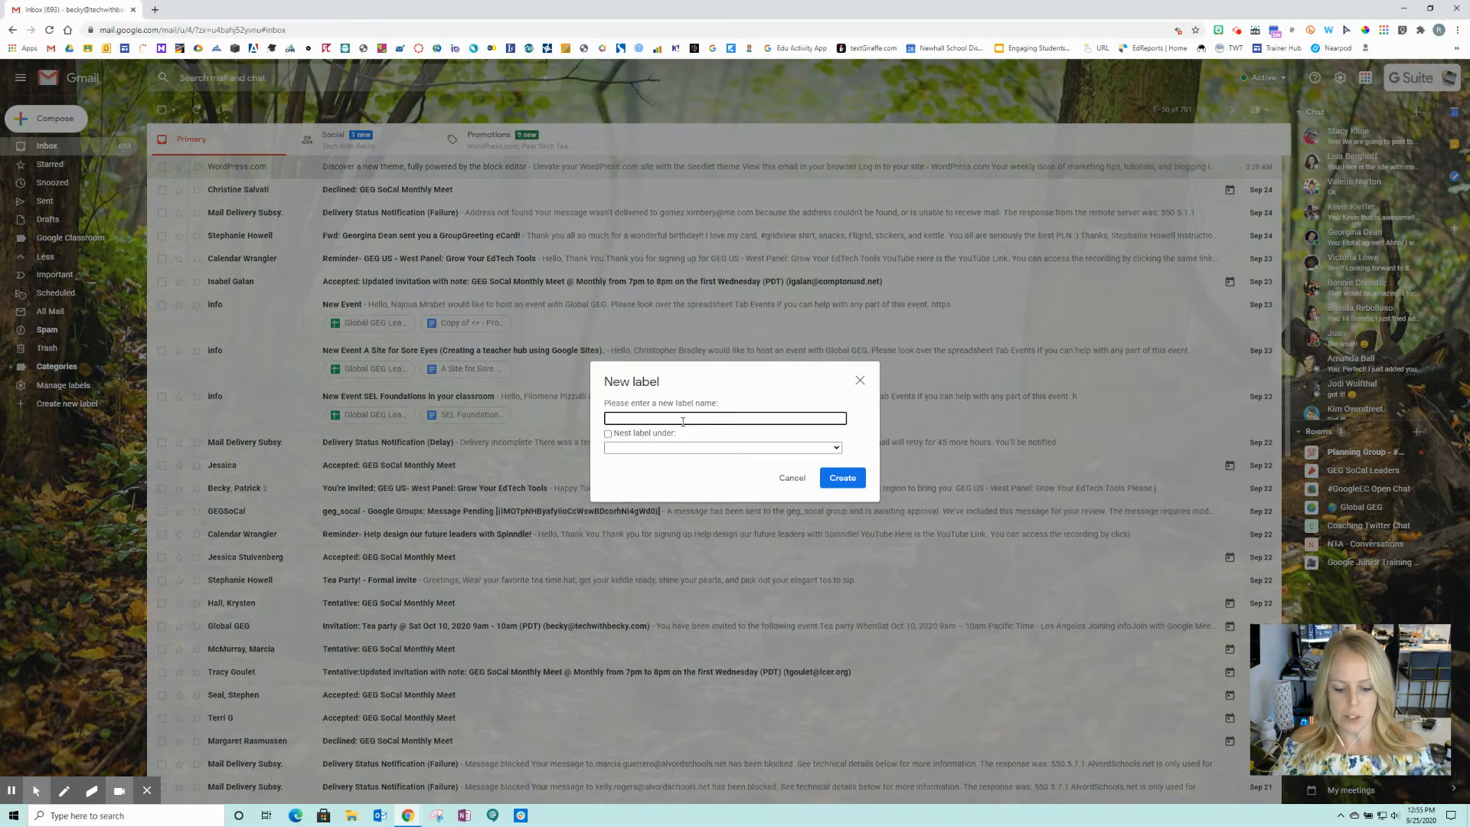
pyautogui.write('M')
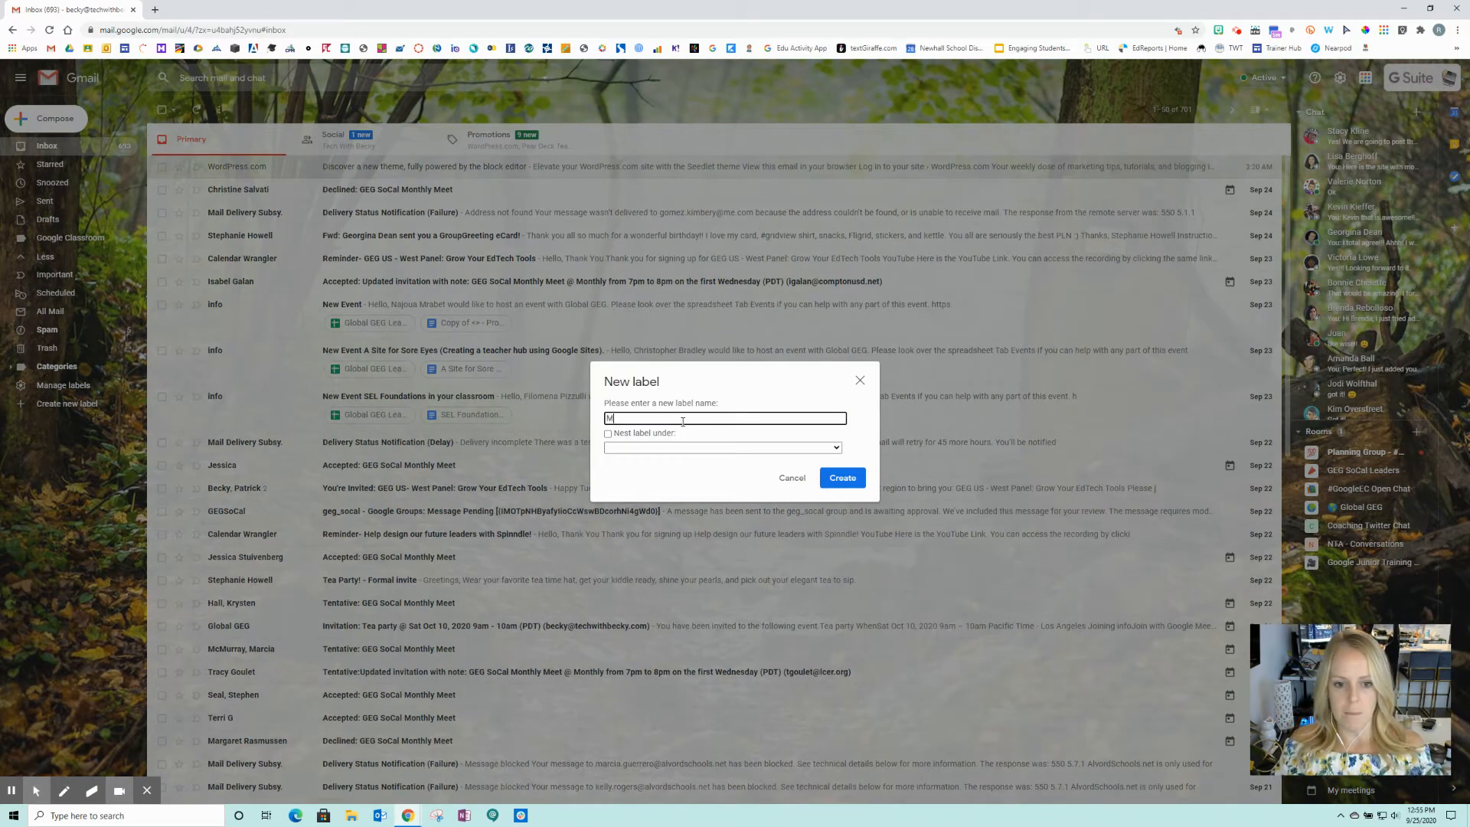
pyautogui.write('eet Inbi')
pyautogui.press('BackSpace')
pyautogui.press('BackSpace')
pyautogui.write('vites')
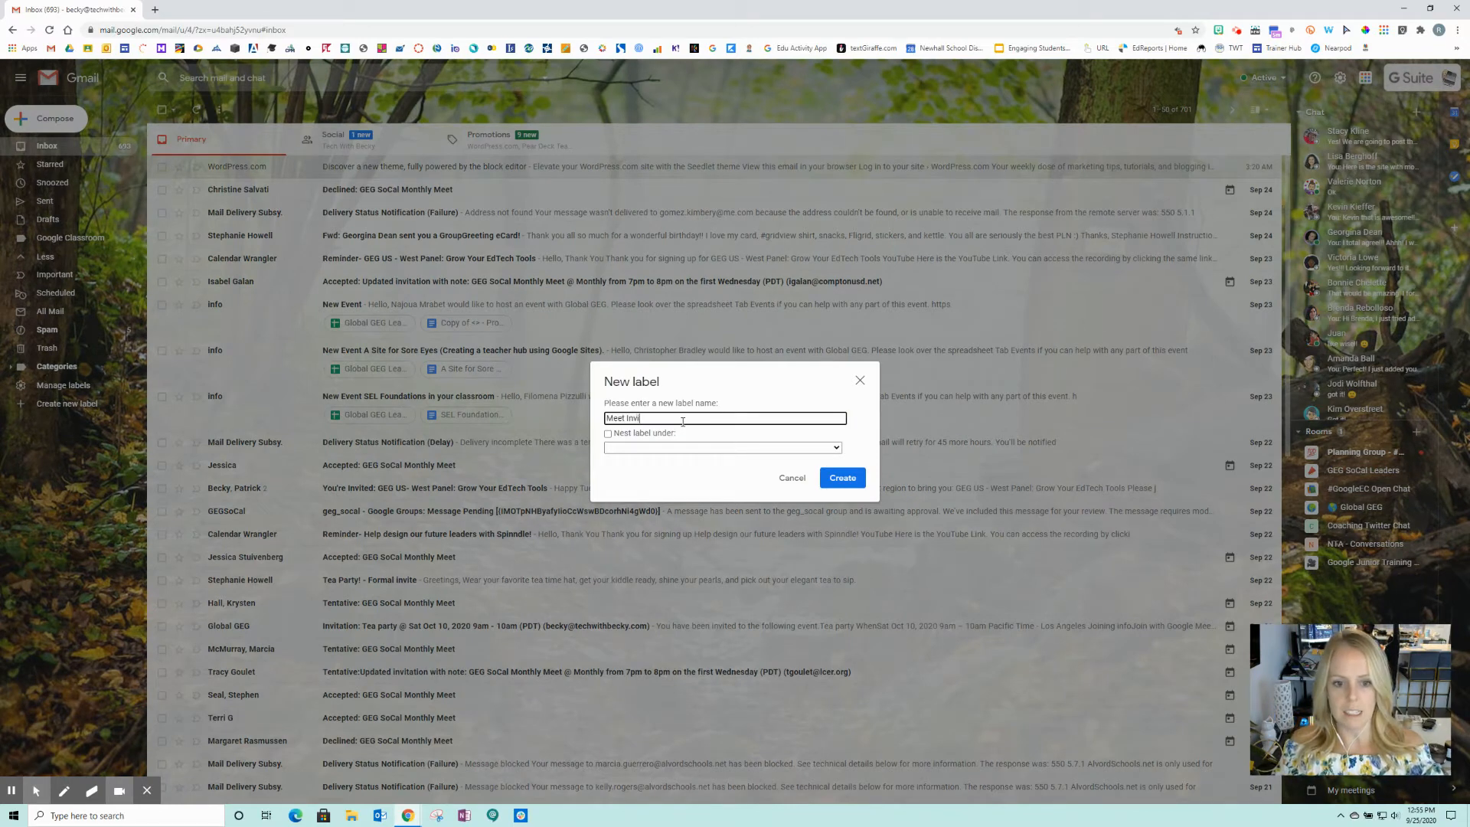
pyautogui.click(608, 433)
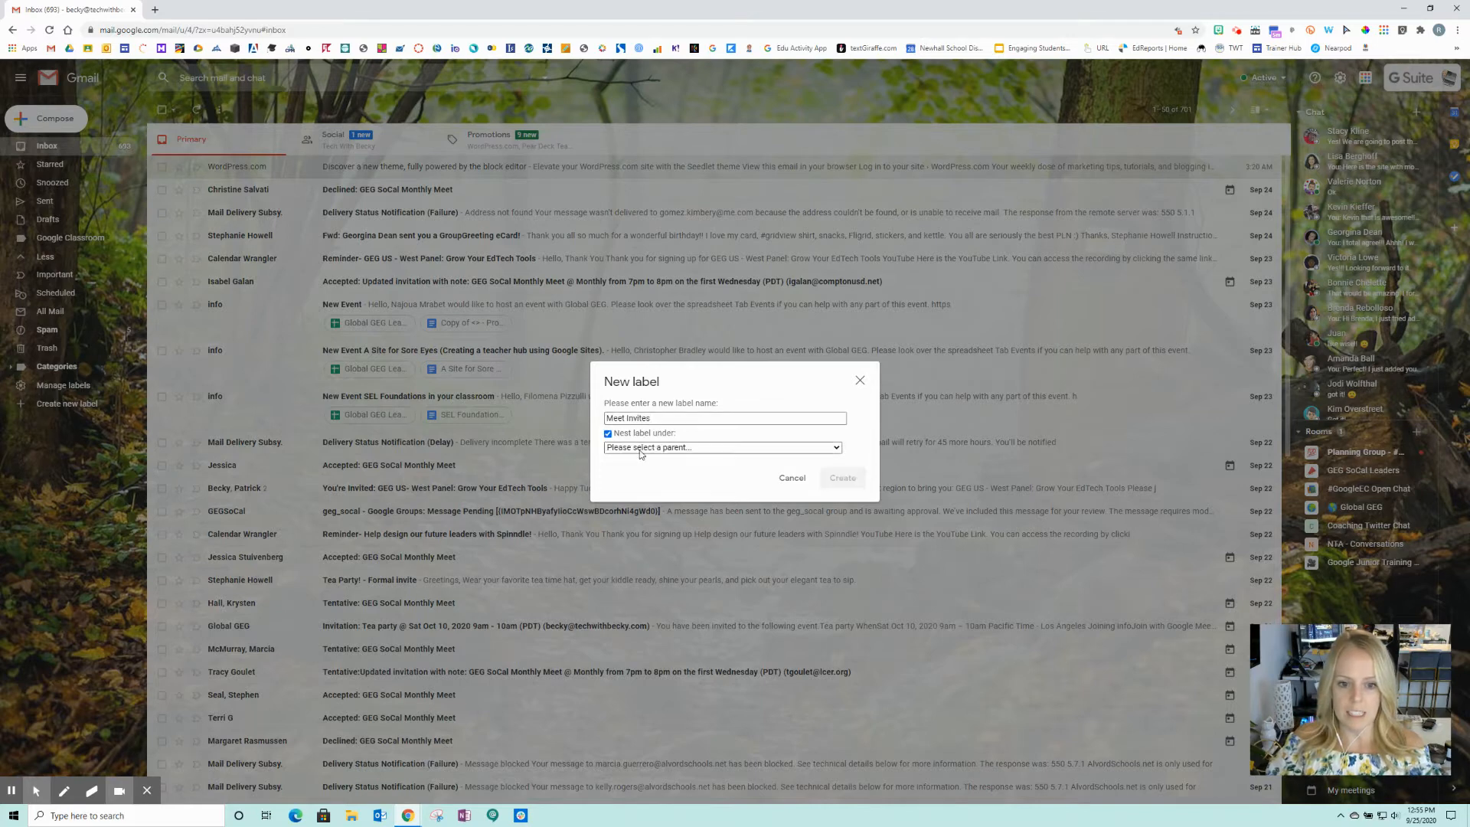
pyautogui.click(650, 451)
pyautogui.click(650, 475)
pyautogui.click(841, 479)
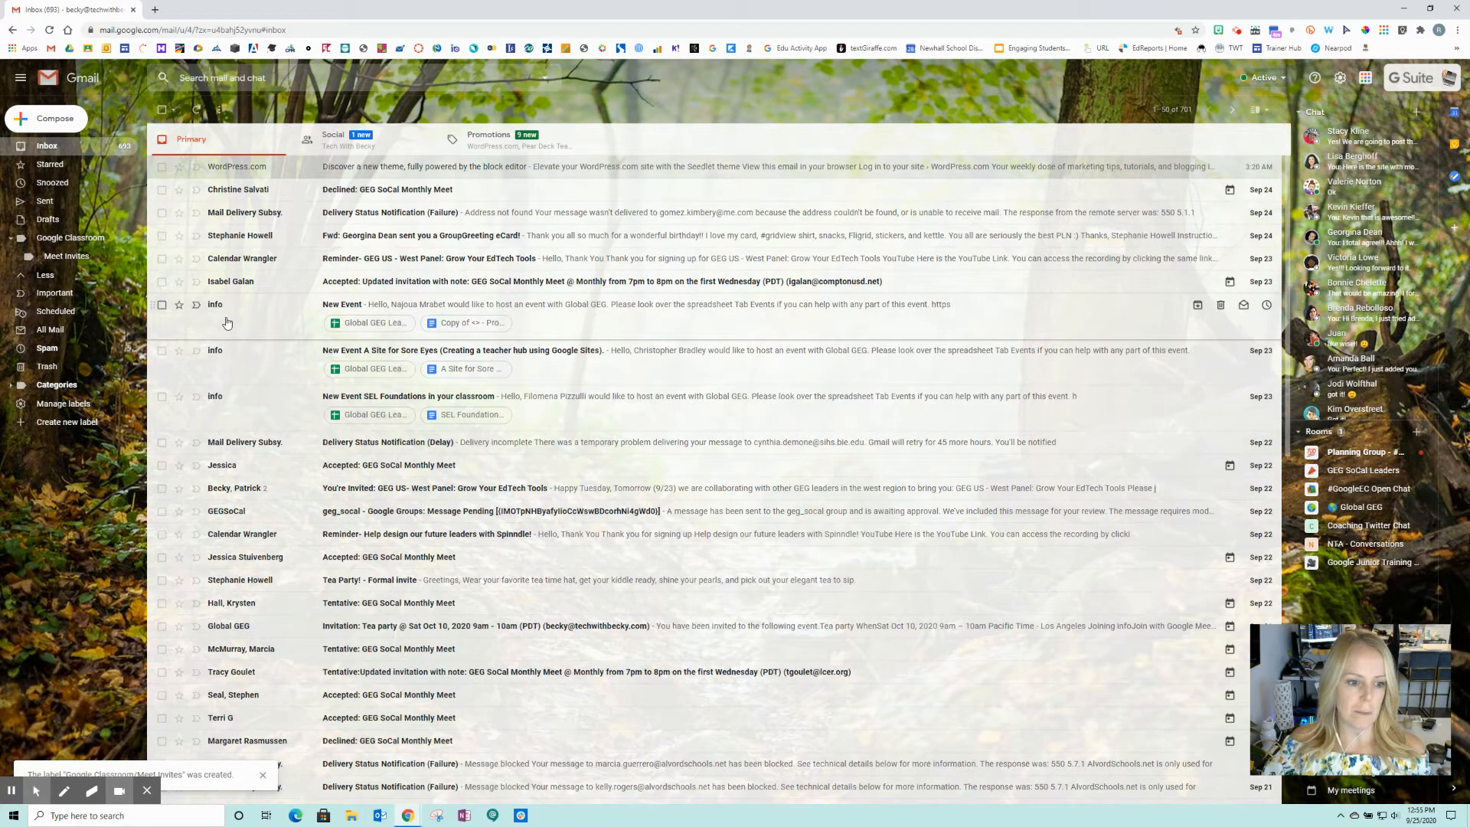
# - Start a filter for messages like the info email titled New Event, keeping its mailing-list criteria
pyautogui.click(162, 305)
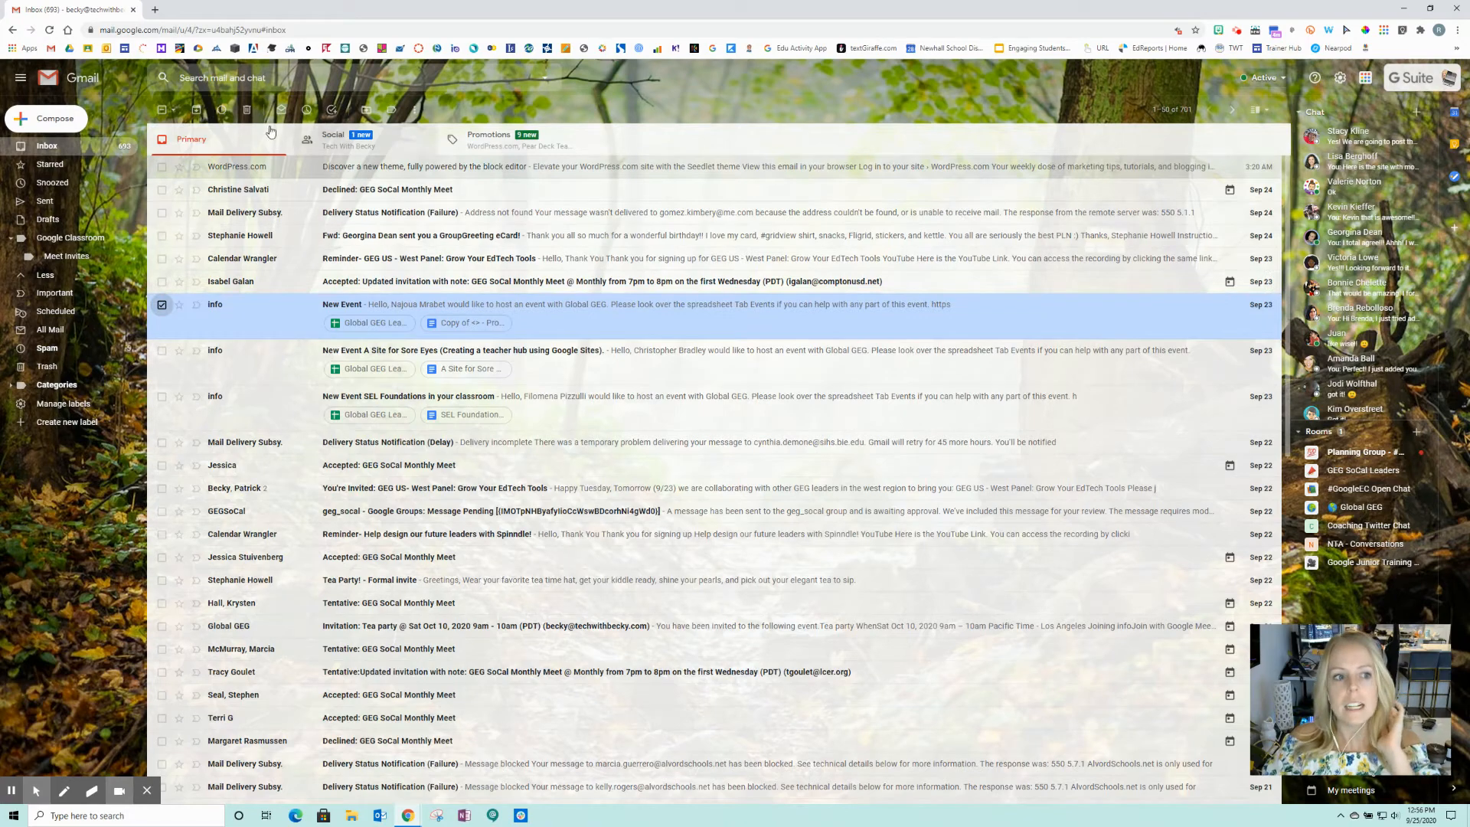
pyautogui.click(415, 111)
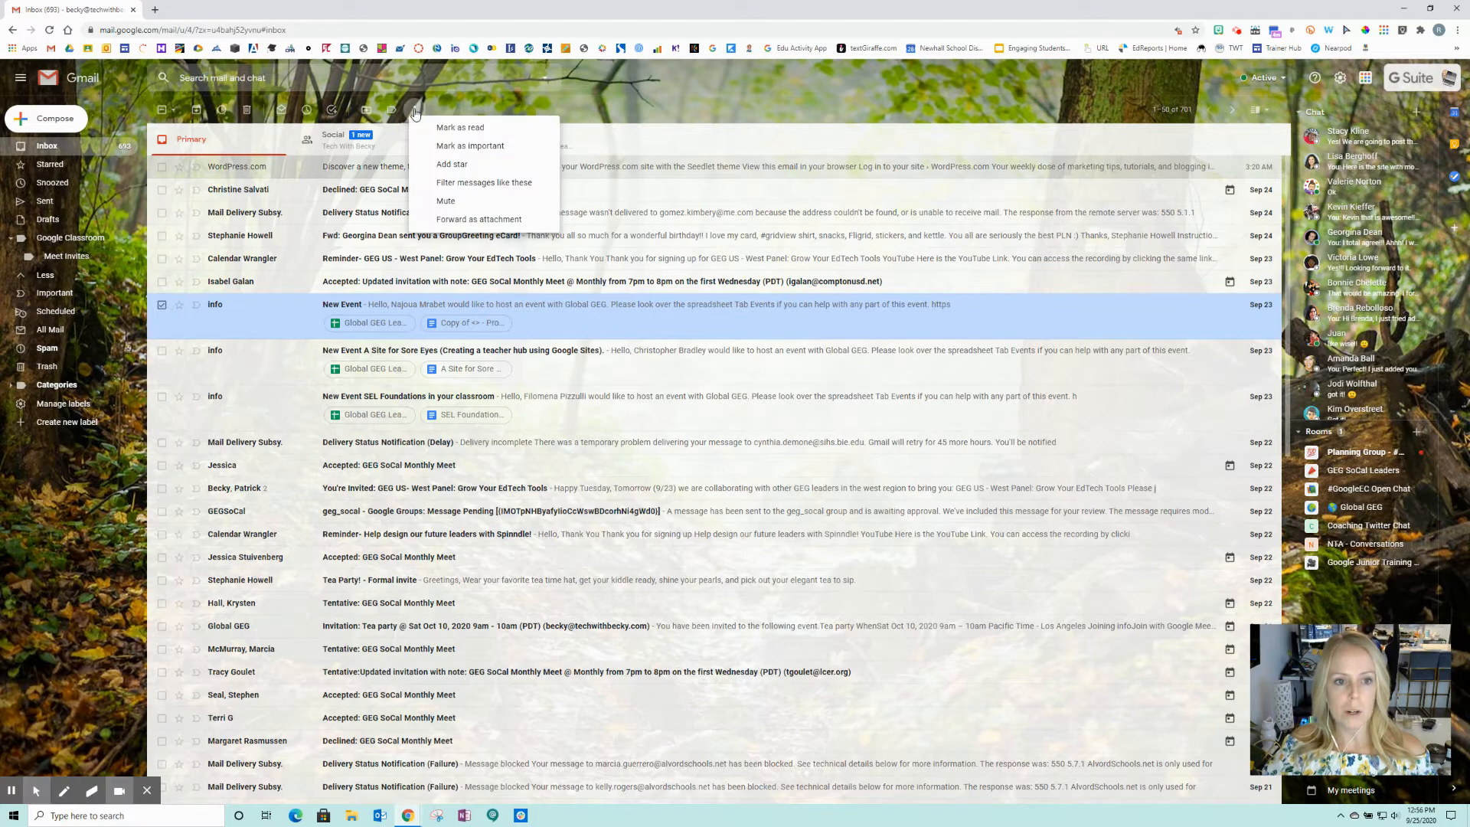
pyautogui.click(491, 184)
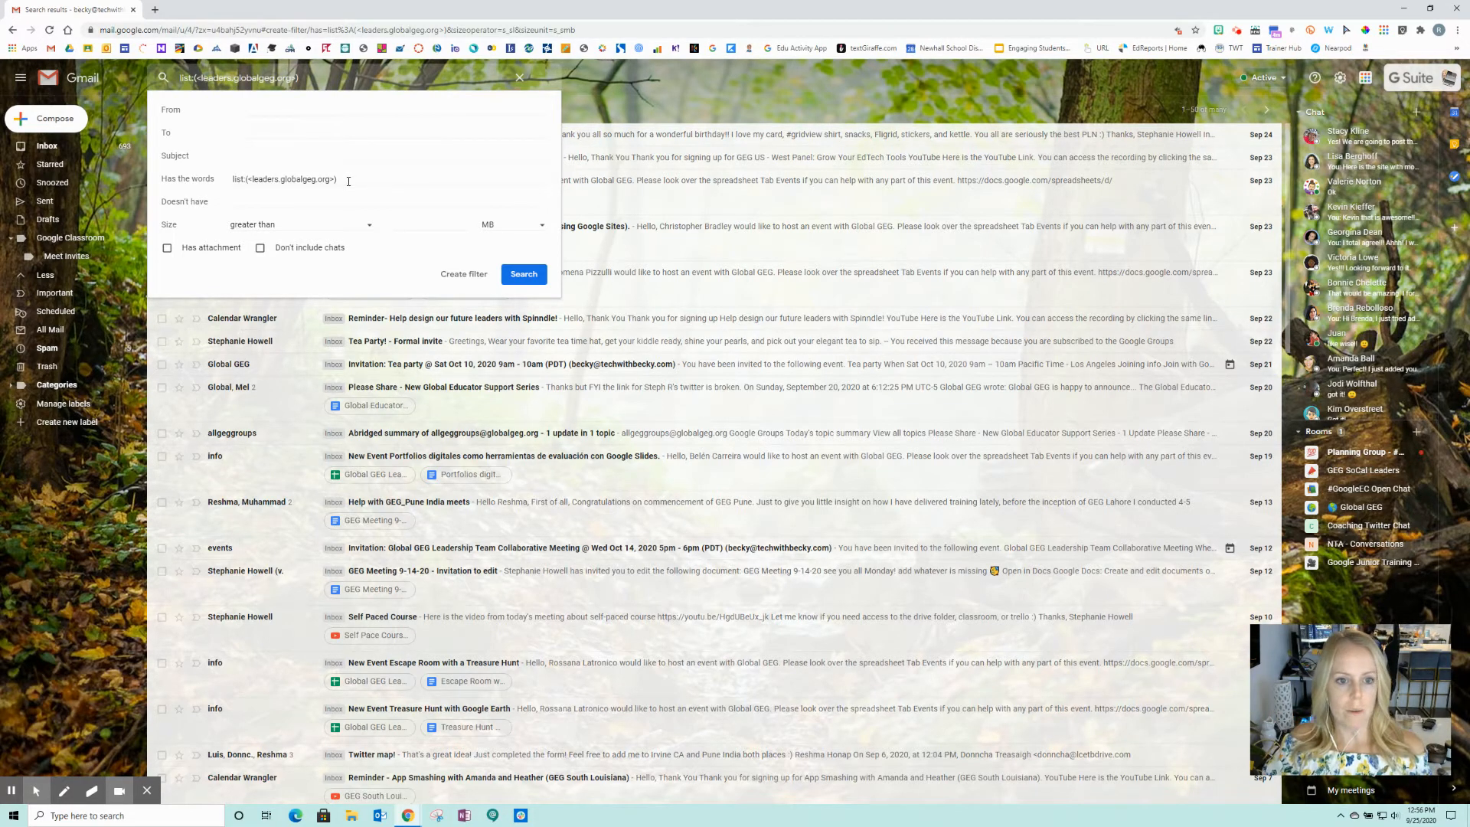
pyautogui.click(448, 280)
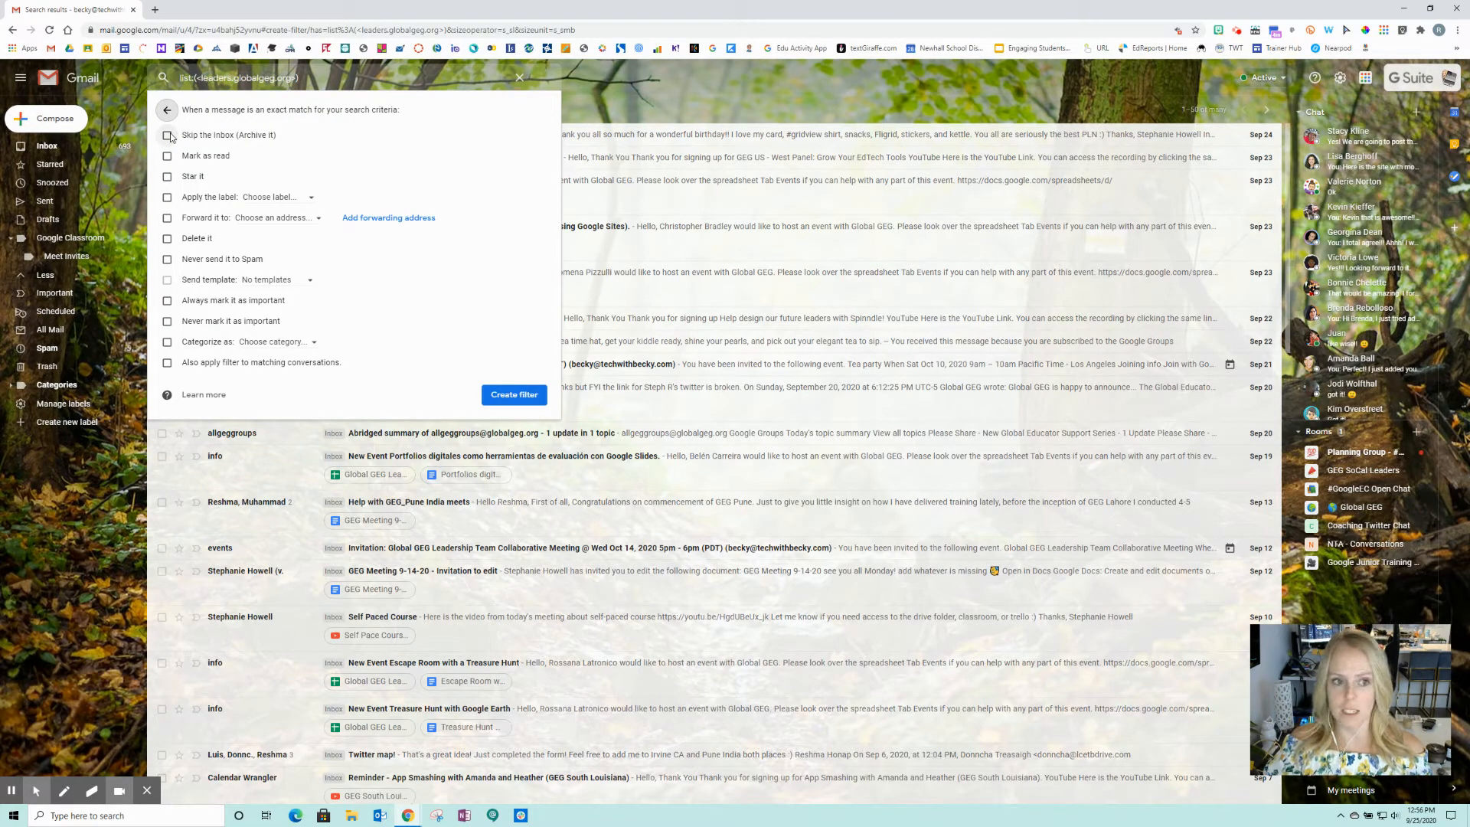
# - Create the filter so it skips the inbox, applies a new label named GEG, and also covers matching conversations
pyautogui.click(168, 135)
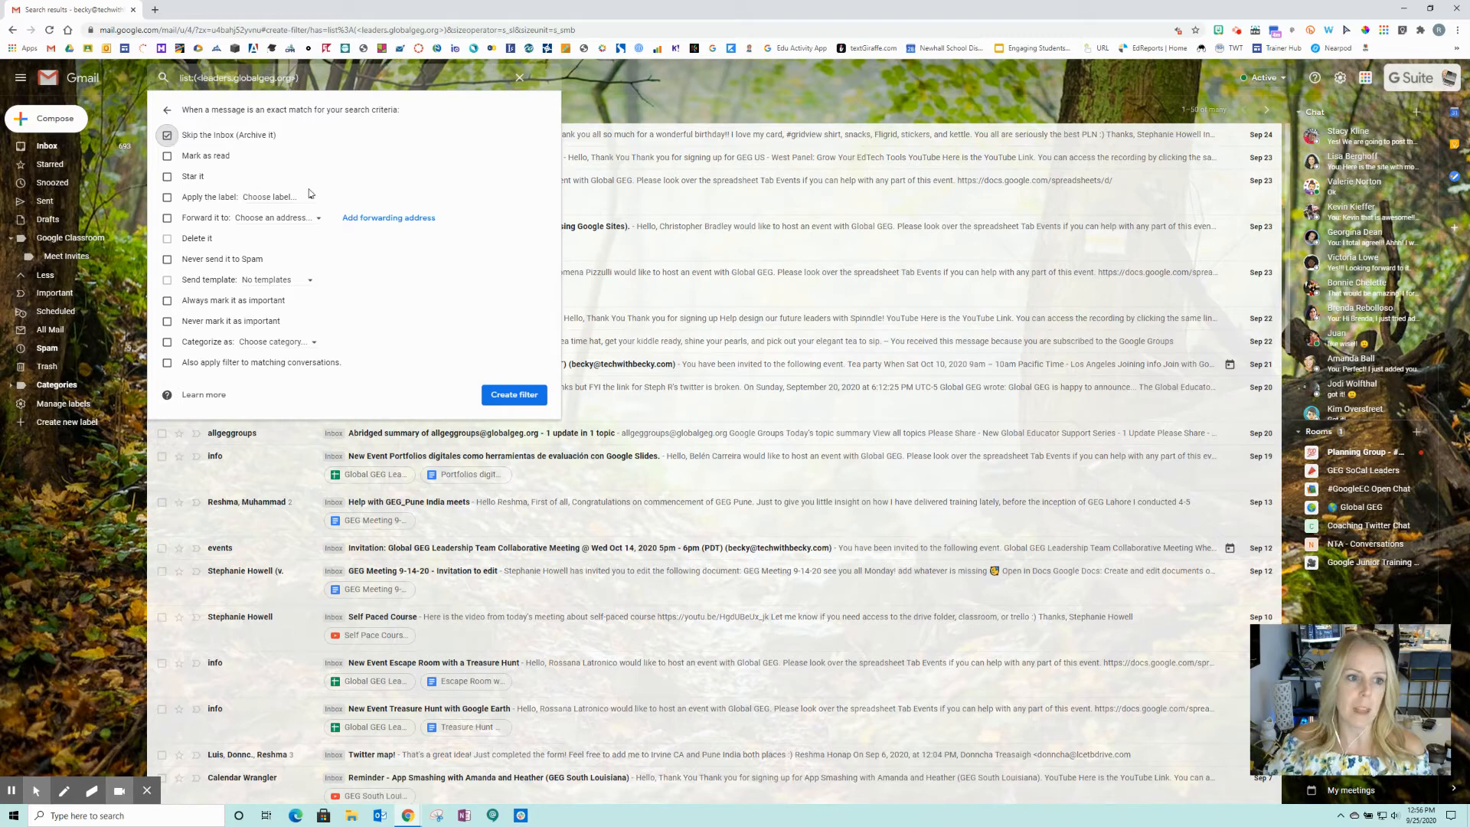
pyautogui.click(167, 198)
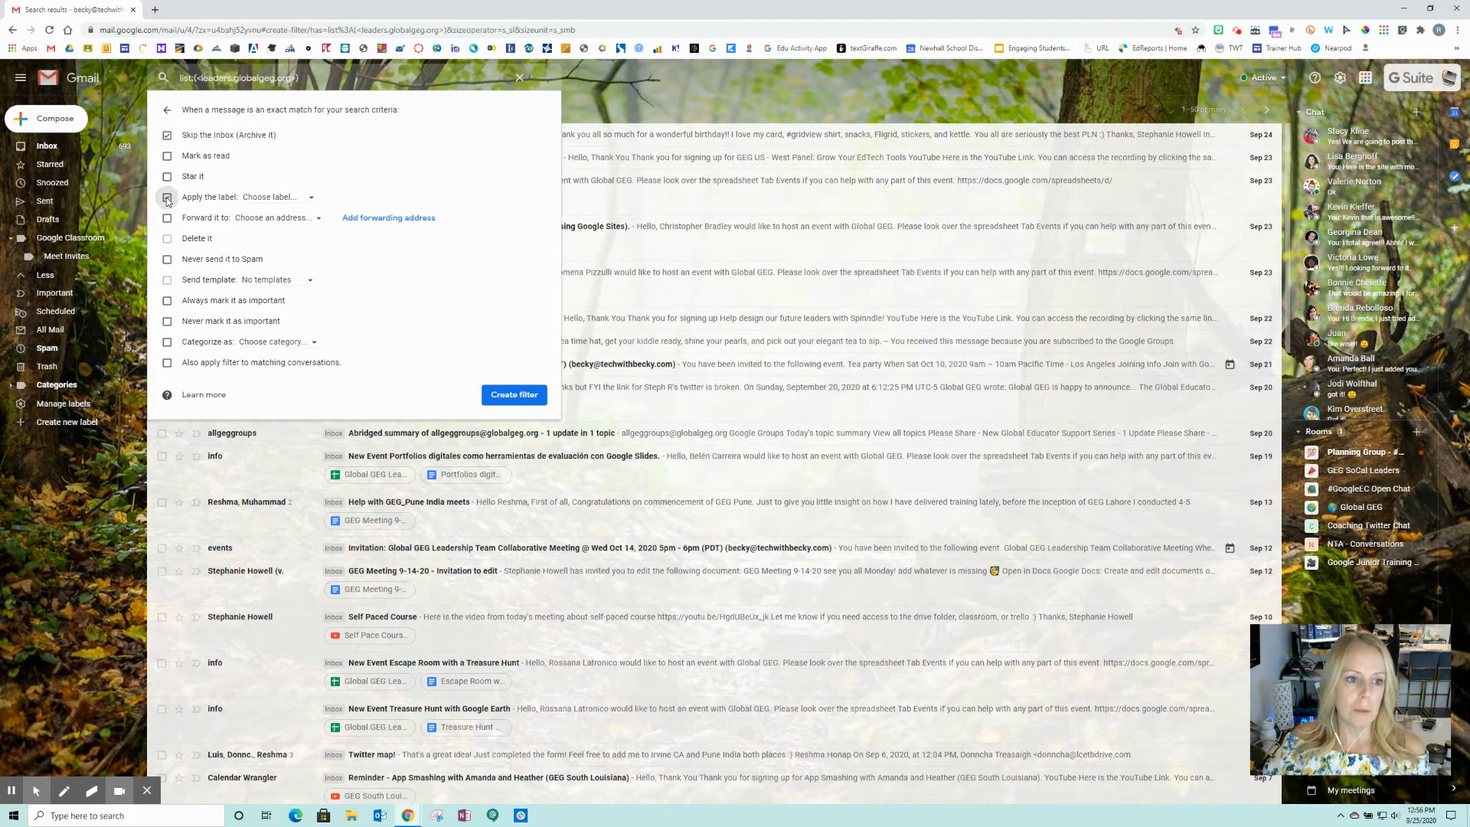
pyautogui.click(298, 200)
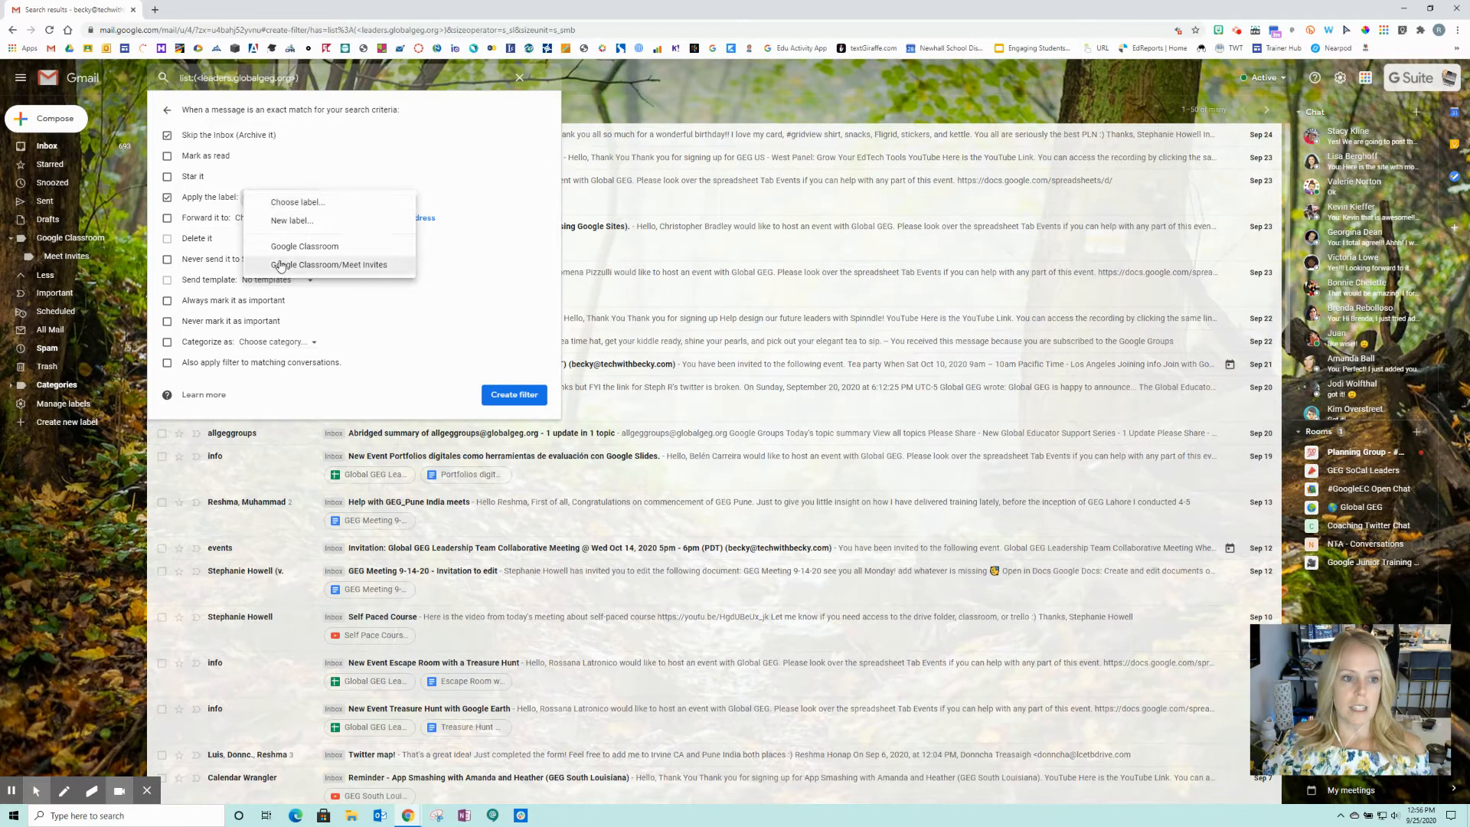
pyautogui.click(286, 222)
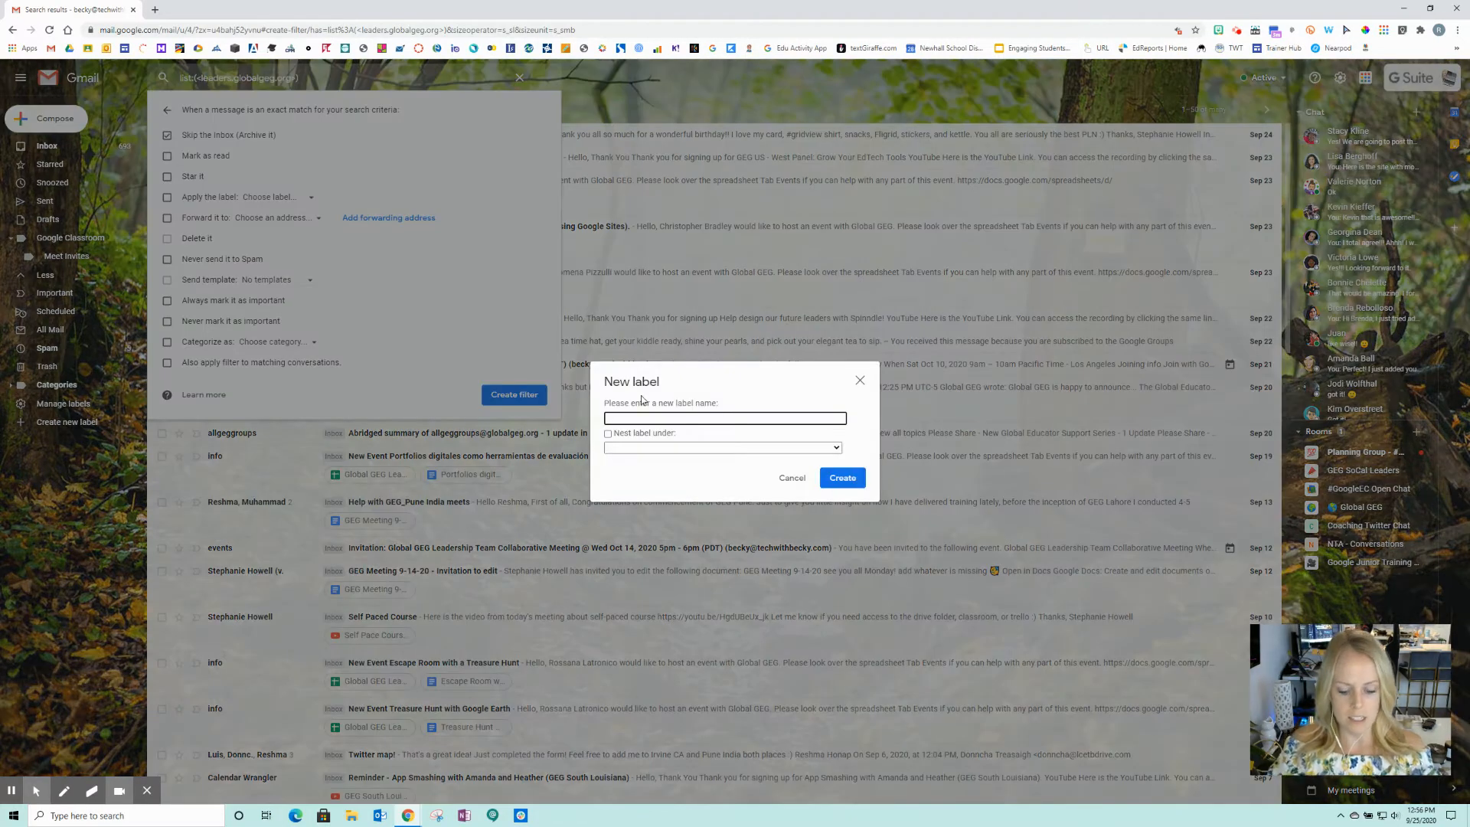
pyautogui.write('GEG')
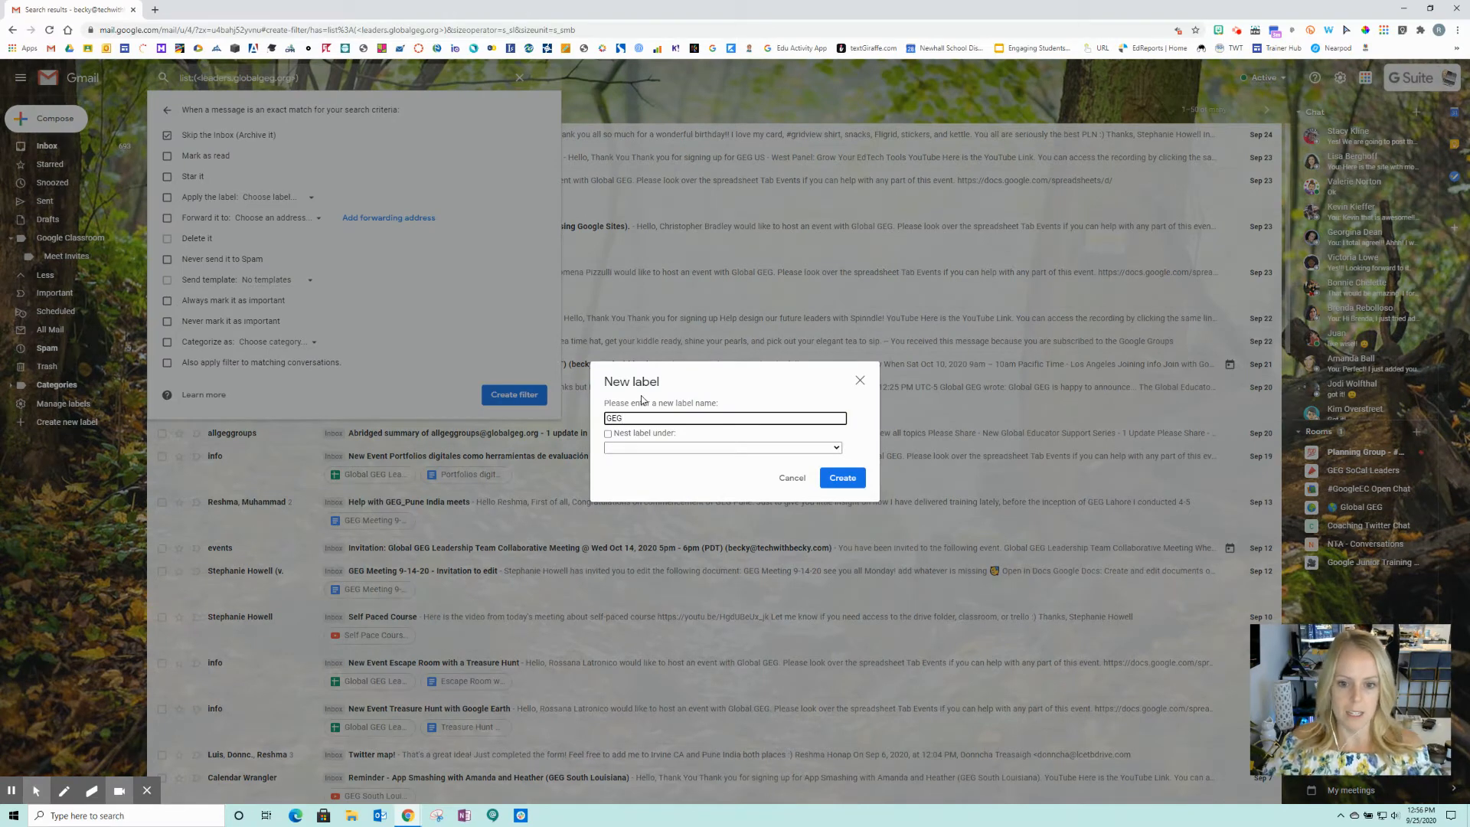
pyautogui.click(843, 478)
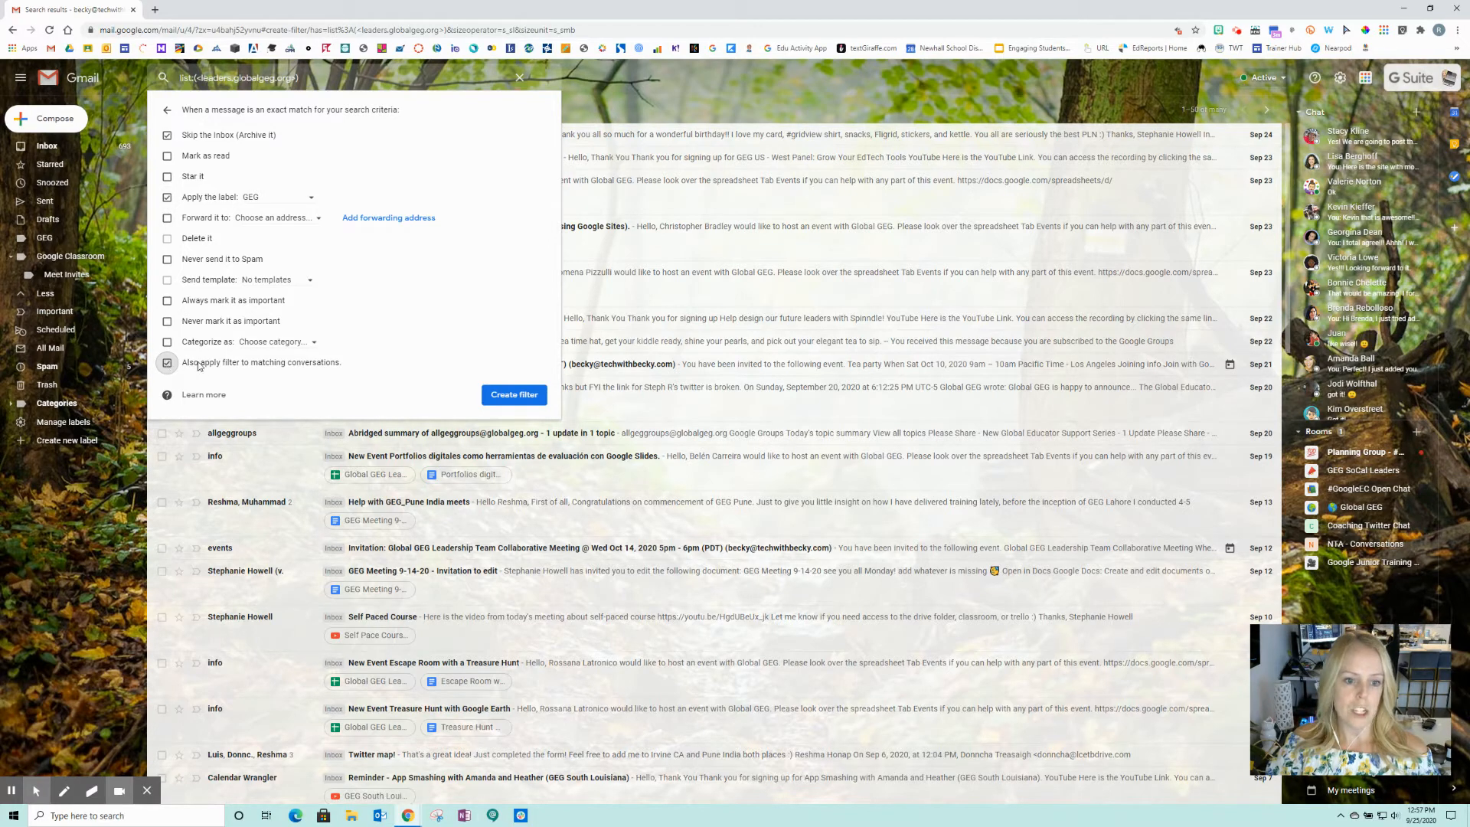
pyautogui.click(511, 395)
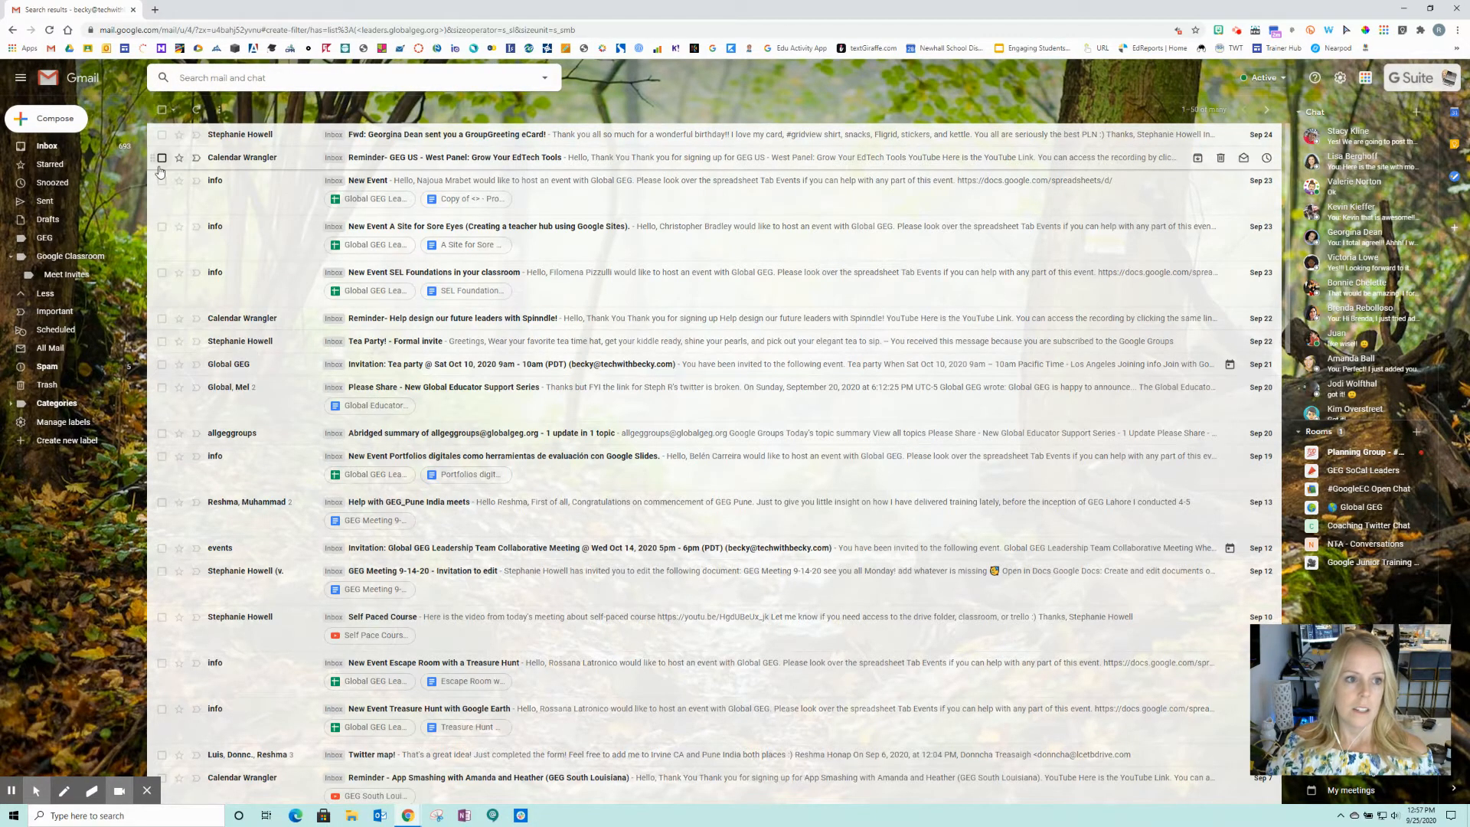
# - Refresh the list of messages matching the filter and cancel the page reload
pyautogui.click(197, 112)
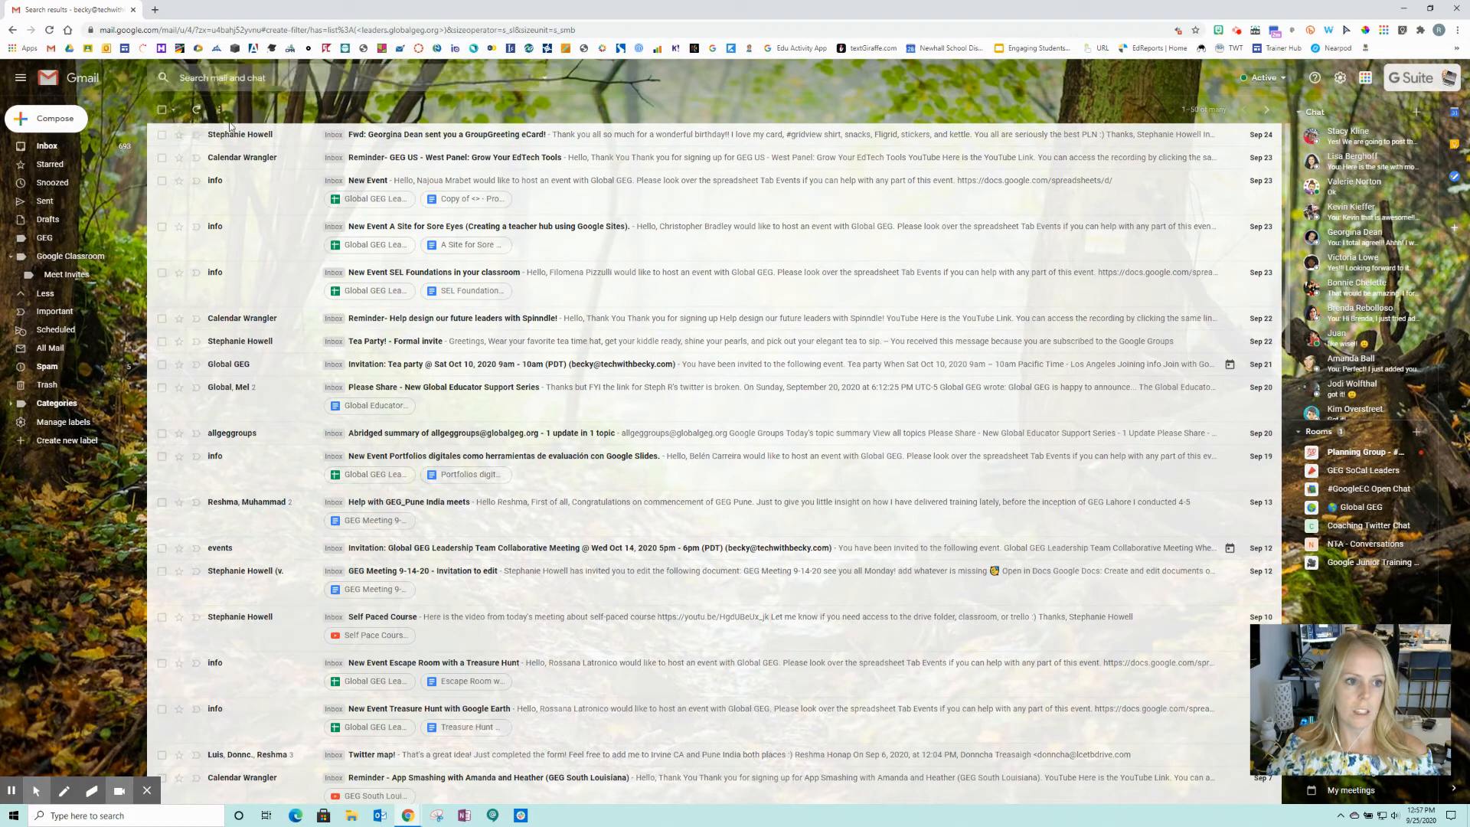
pyautogui.press('F5')
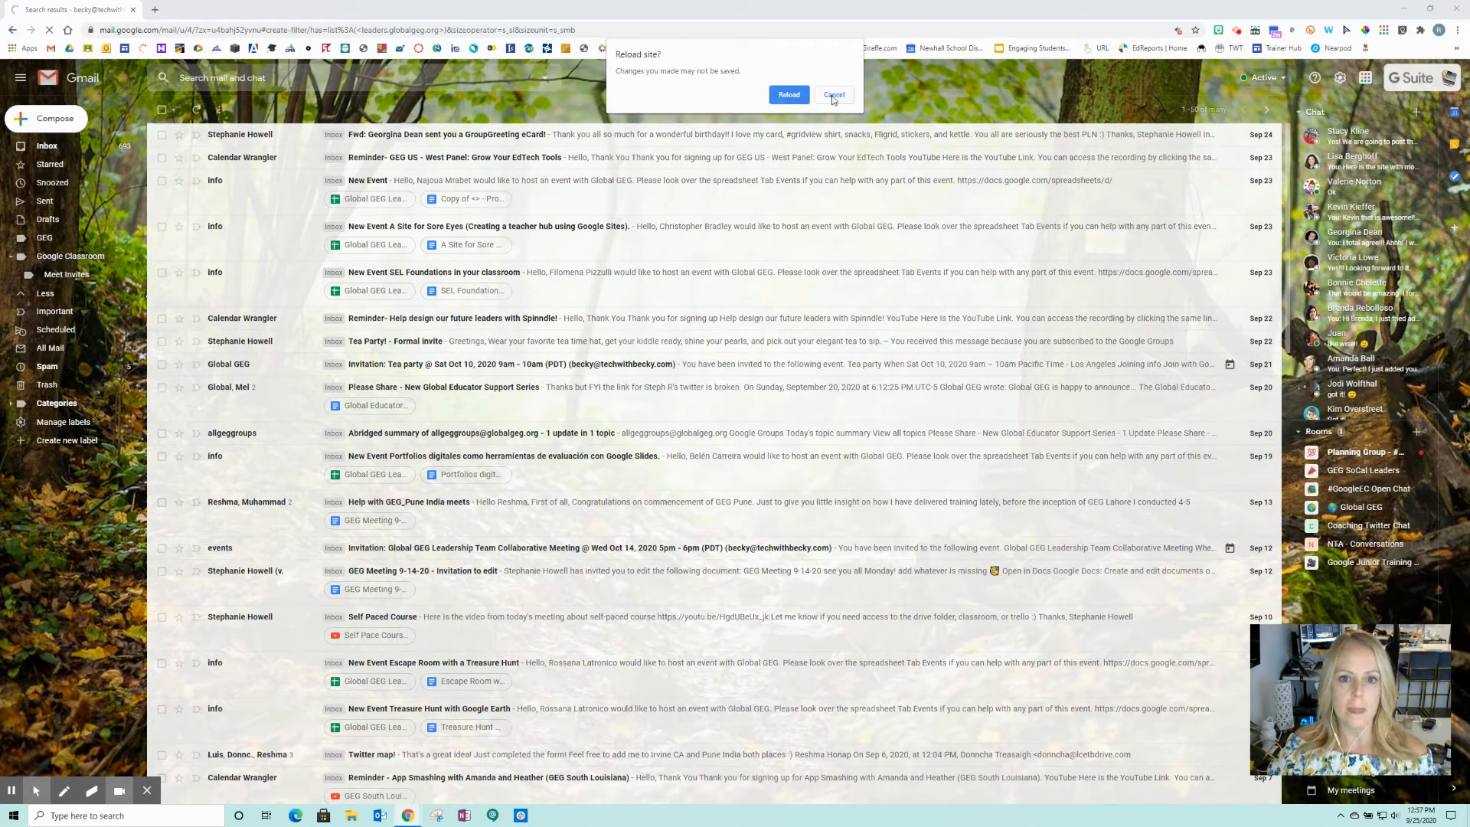
pyautogui.click(833, 98)
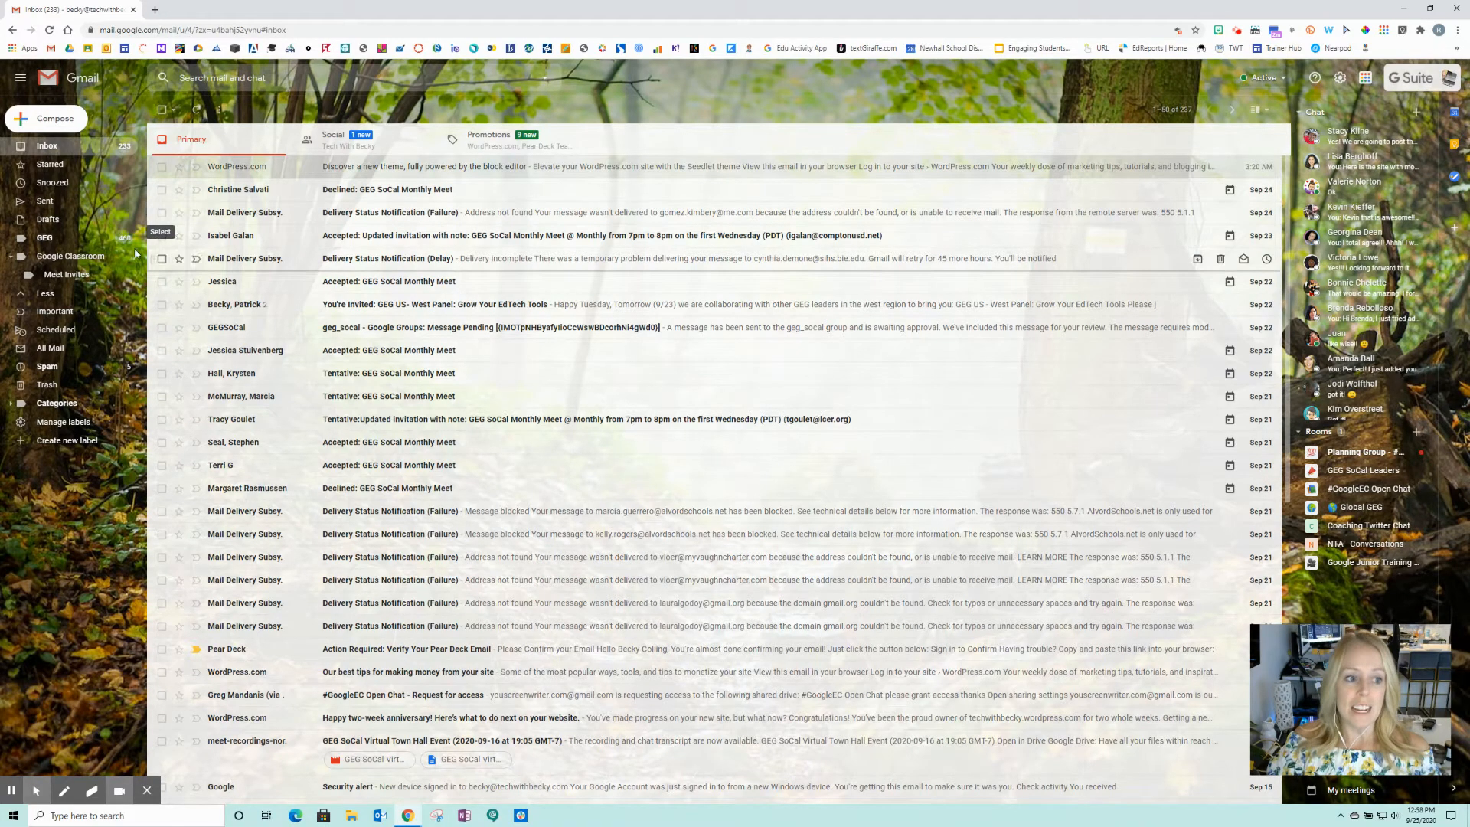
# - Mark all conversations under the GEG label as read, including those beyond the first page
pyautogui.click(46, 243)
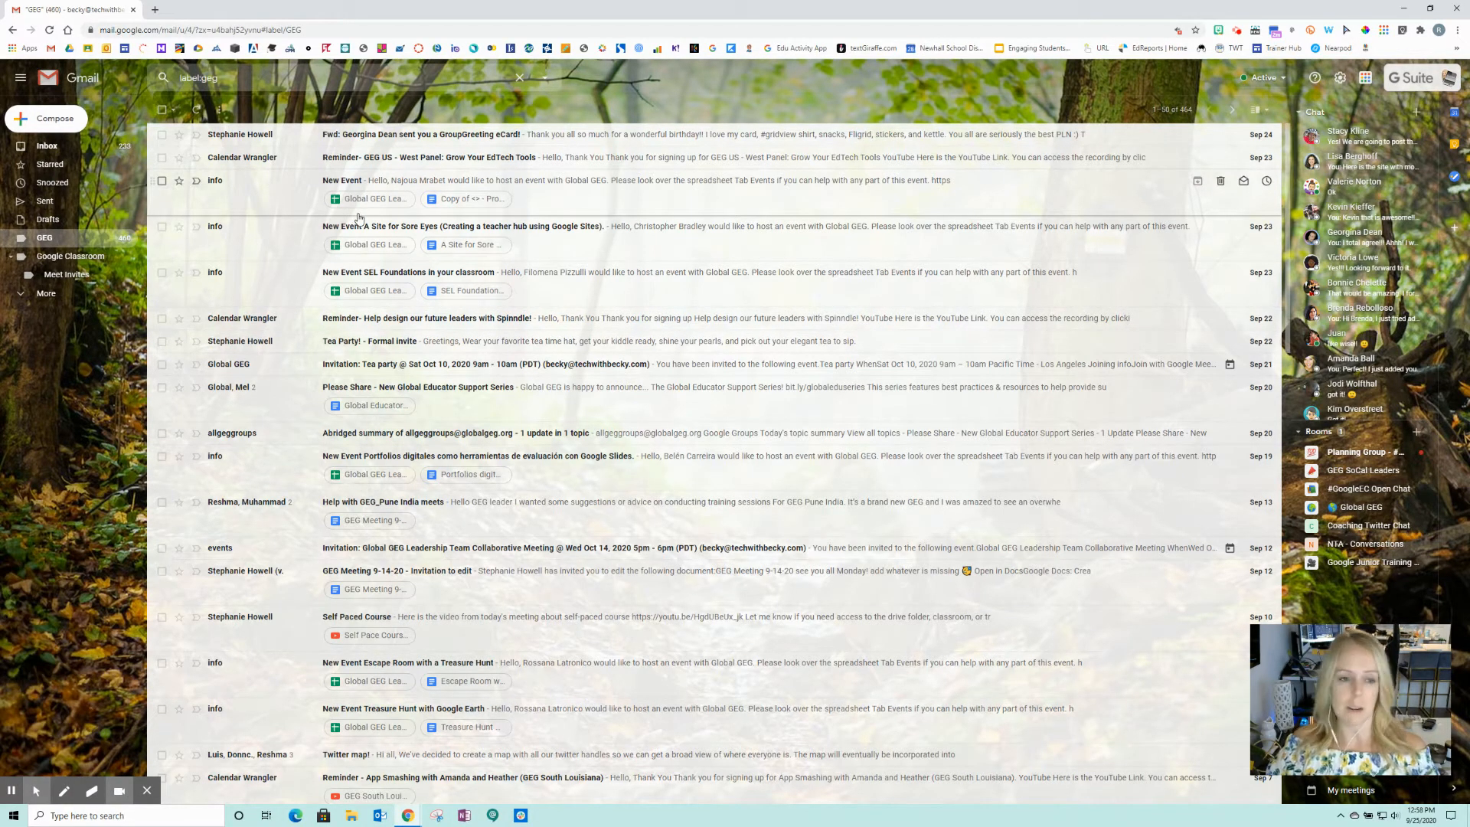
pyautogui.click(161, 111)
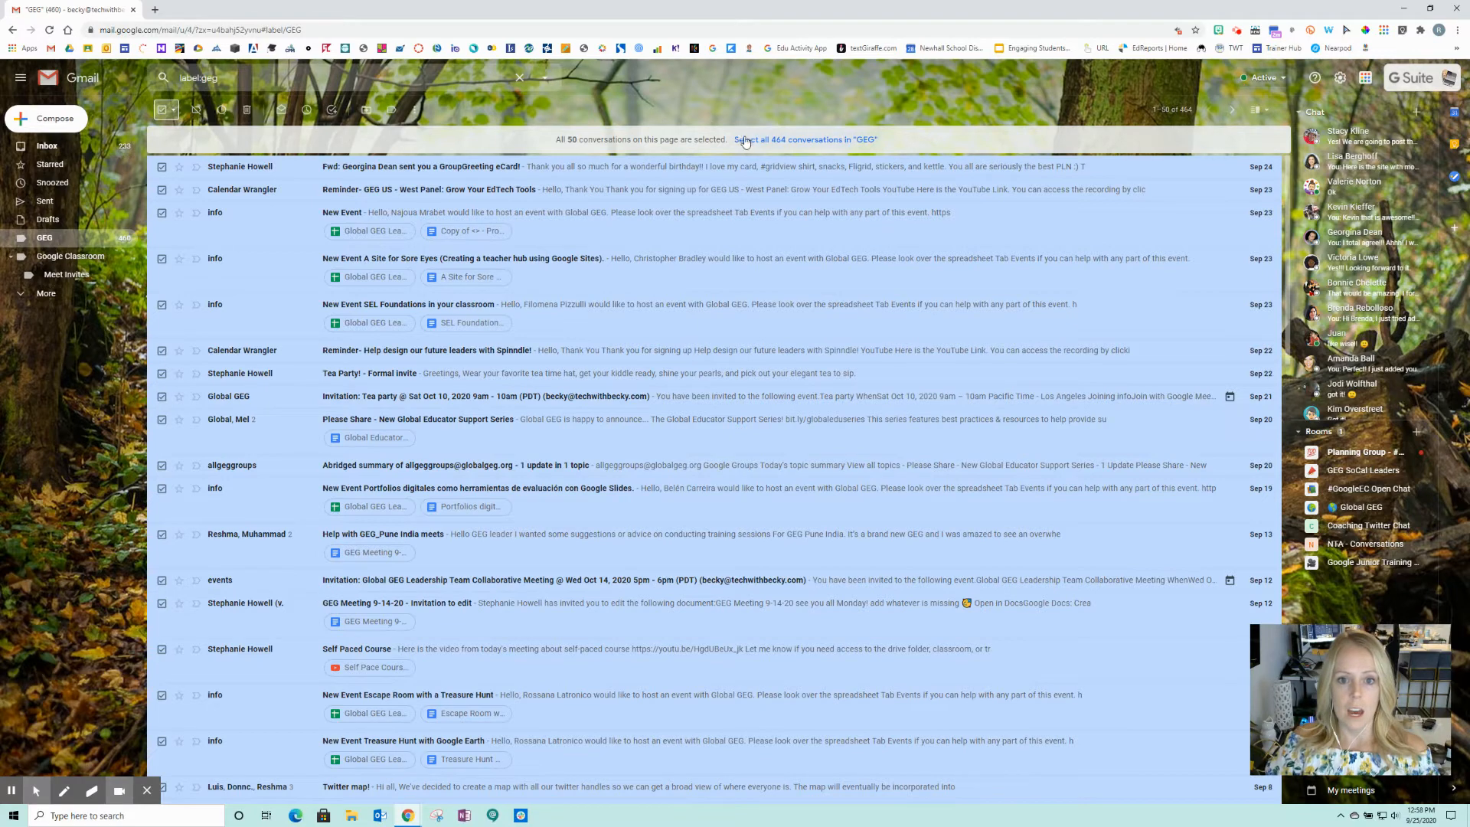
pyautogui.click(791, 142)
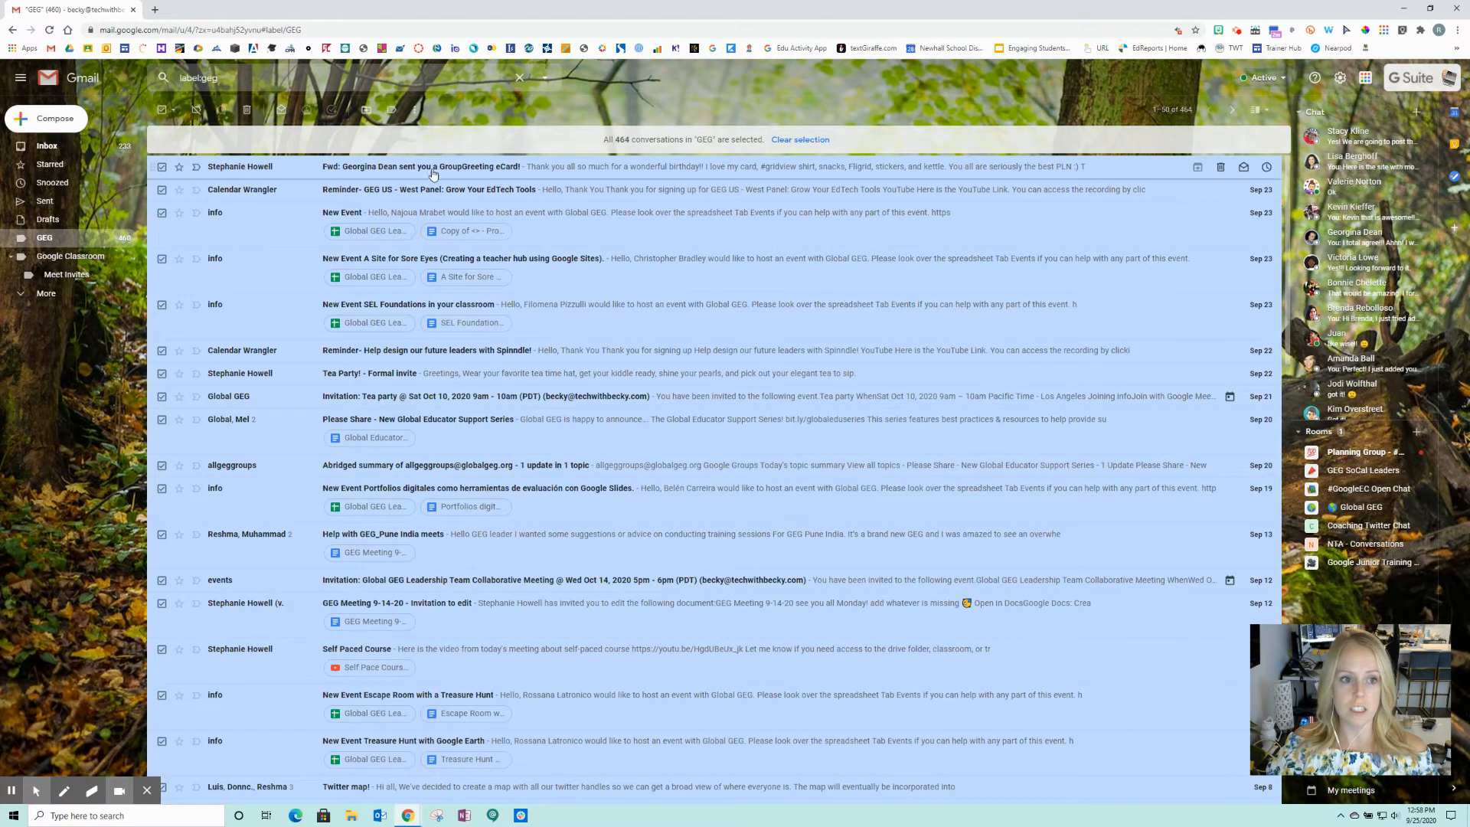
pyautogui.click(283, 111)
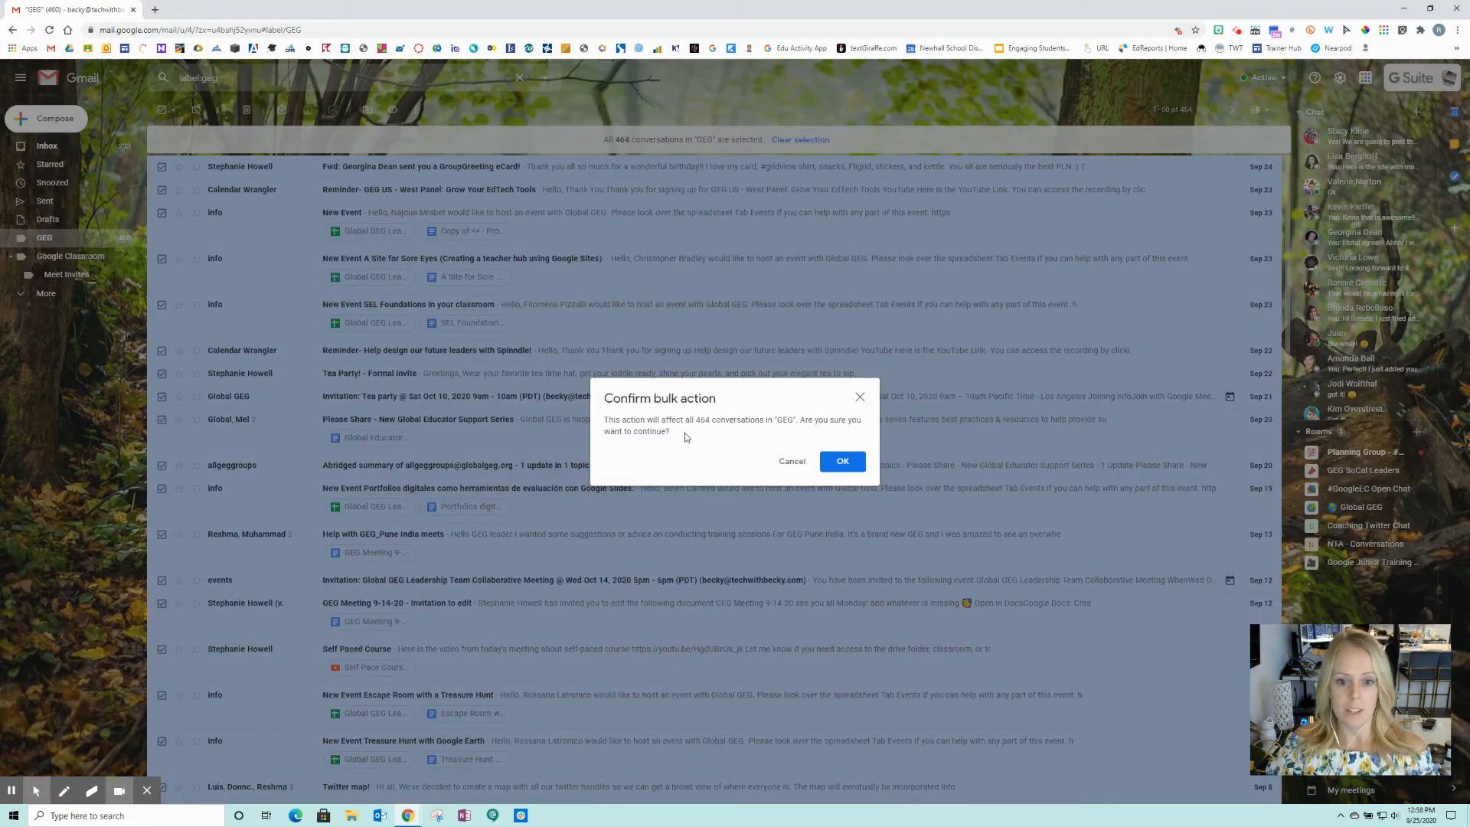
pyautogui.click(842, 461)
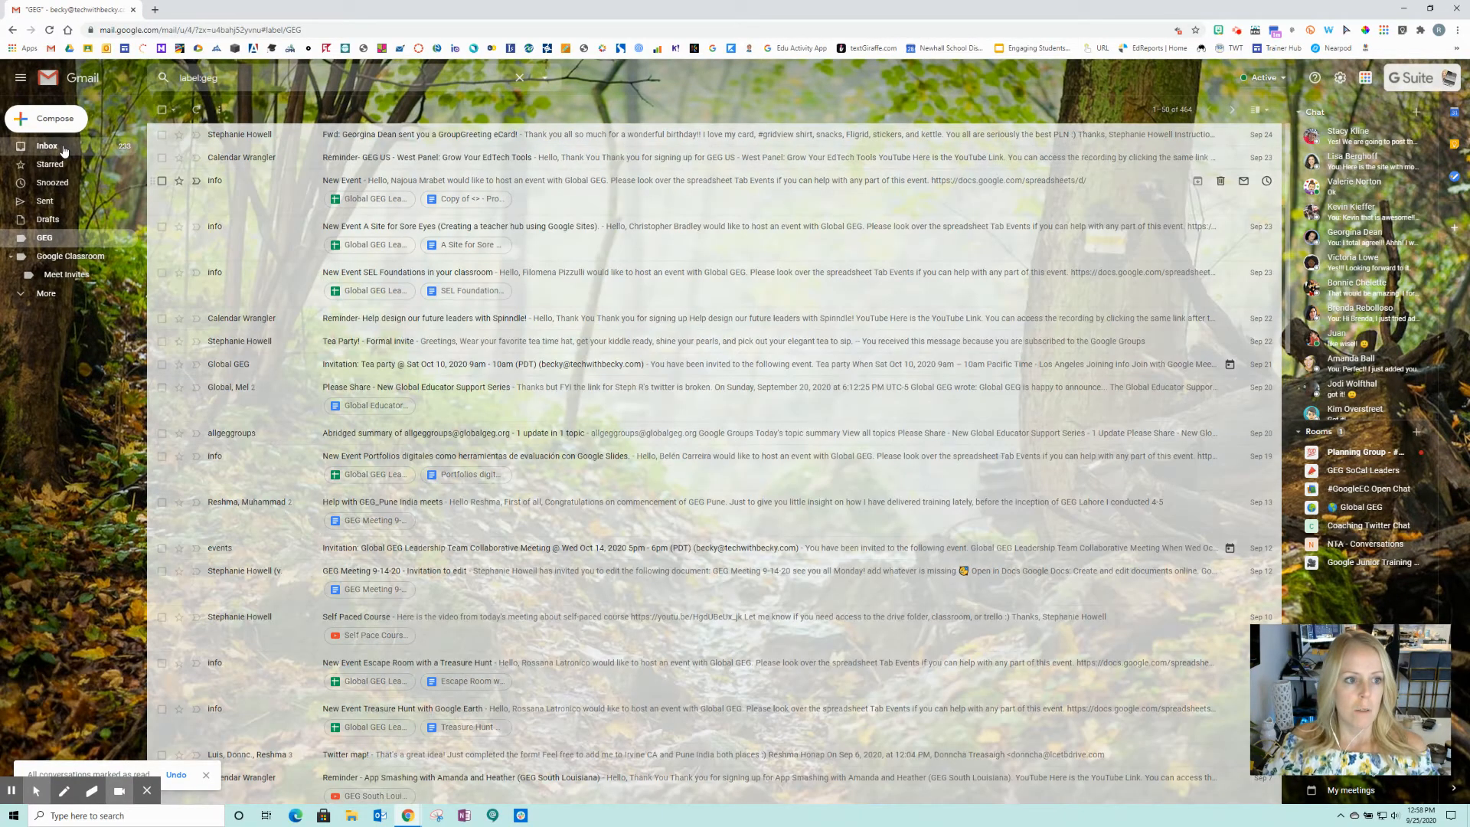
# - Start a sender-based filter from the inbox message dated Sep 24 titled Declined: GEG SoCal Monthly Meet
pyautogui.click(64, 150)
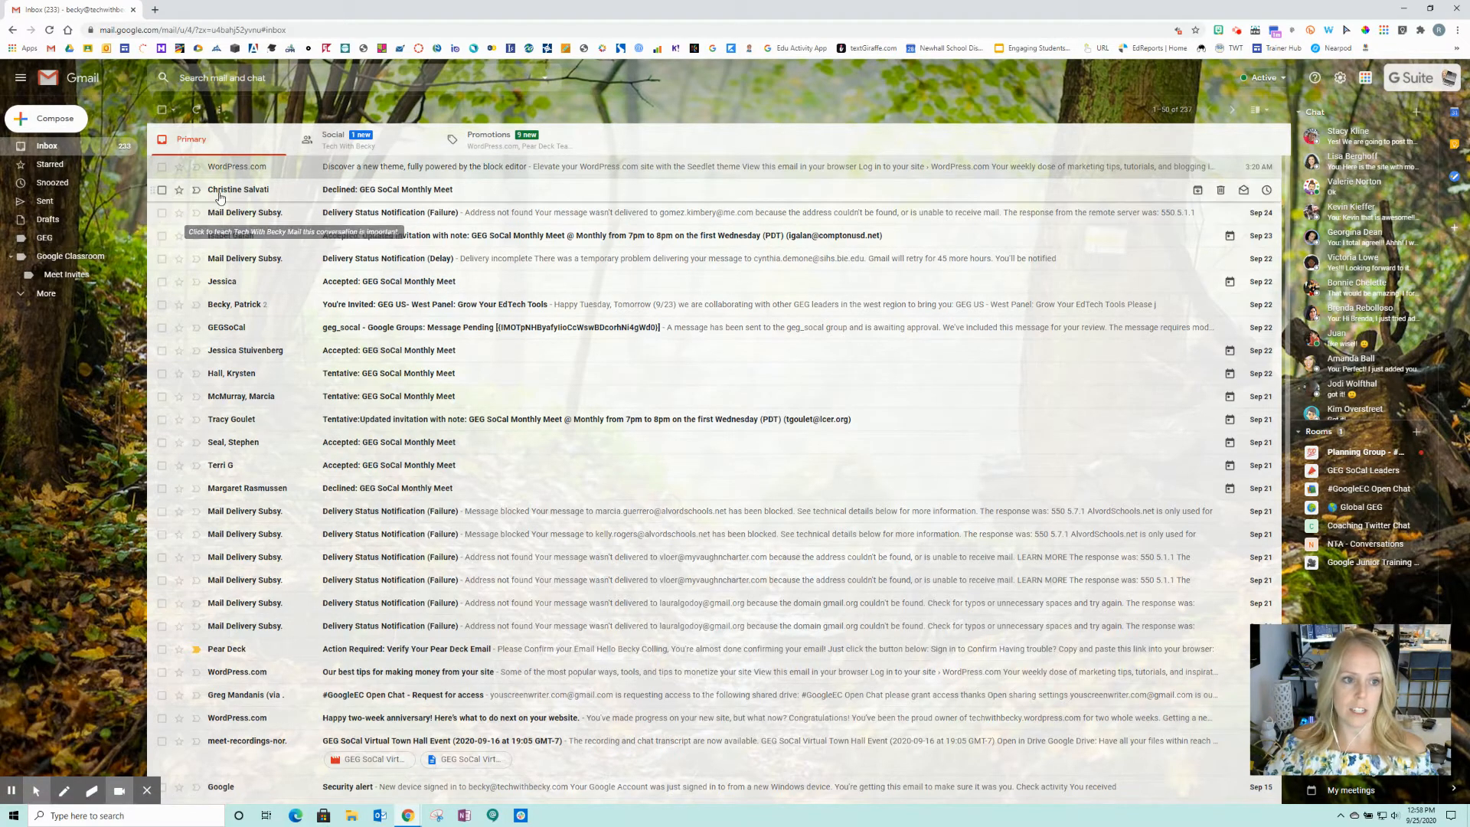
pyautogui.click(160, 192)
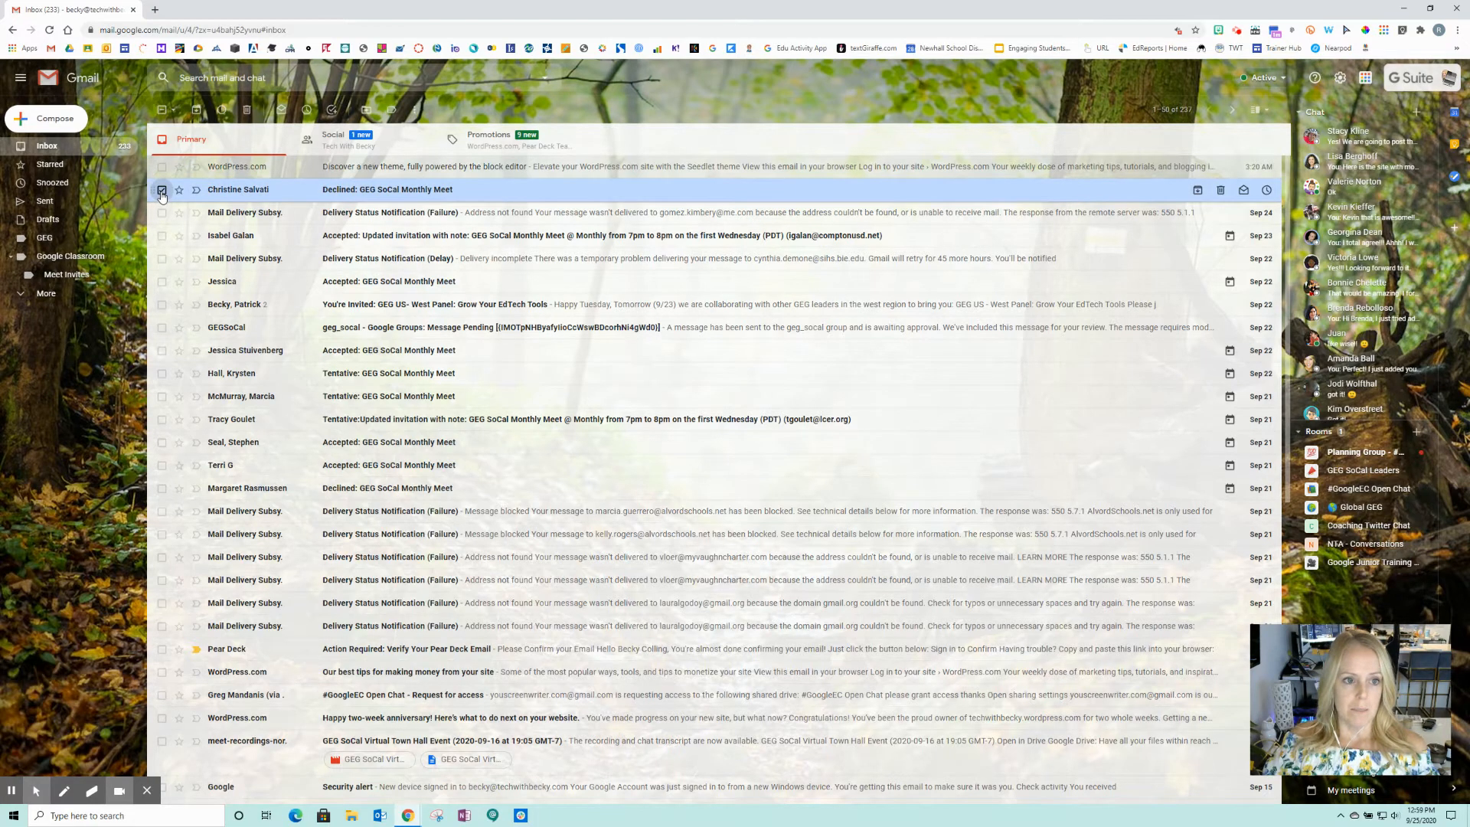
pyautogui.click(413, 111)
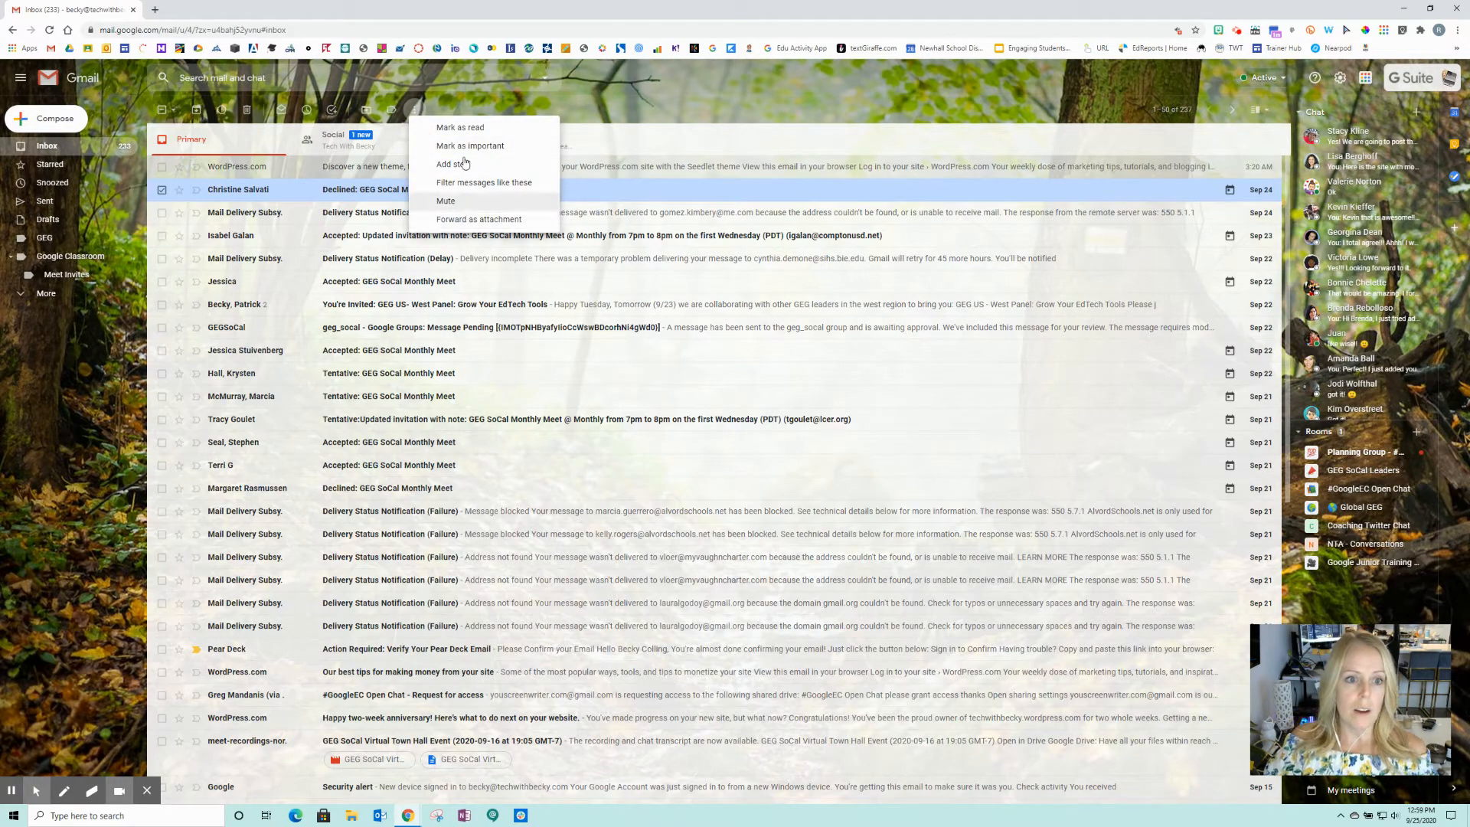
pyautogui.click(509, 182)
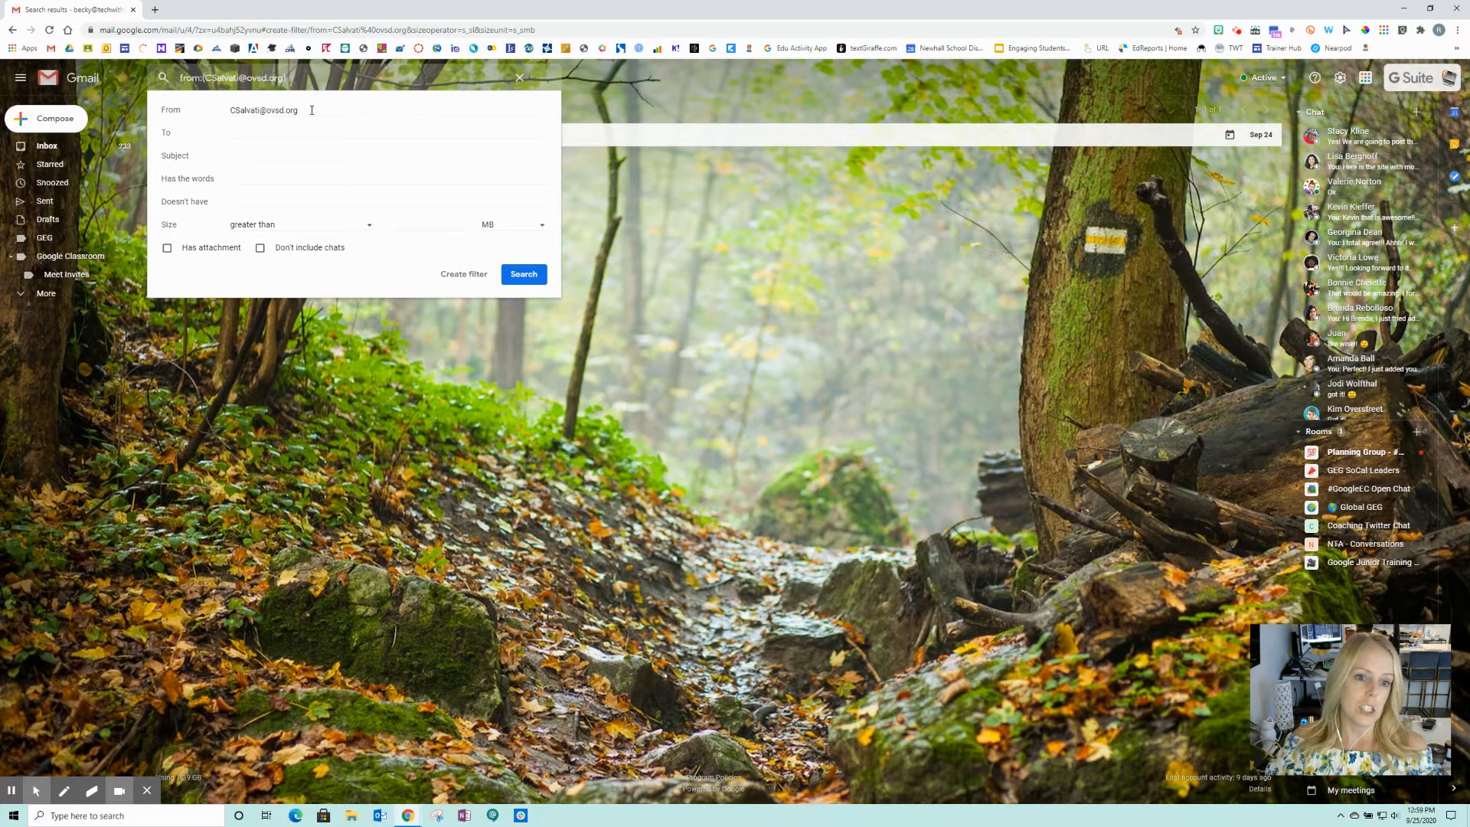
pyautogui.click(465, 274)
# - Create the sender filter so it skips the inbox, applies a new label named Student Emails, and also covers the matching conversation
pyautogui.click(168, 135)
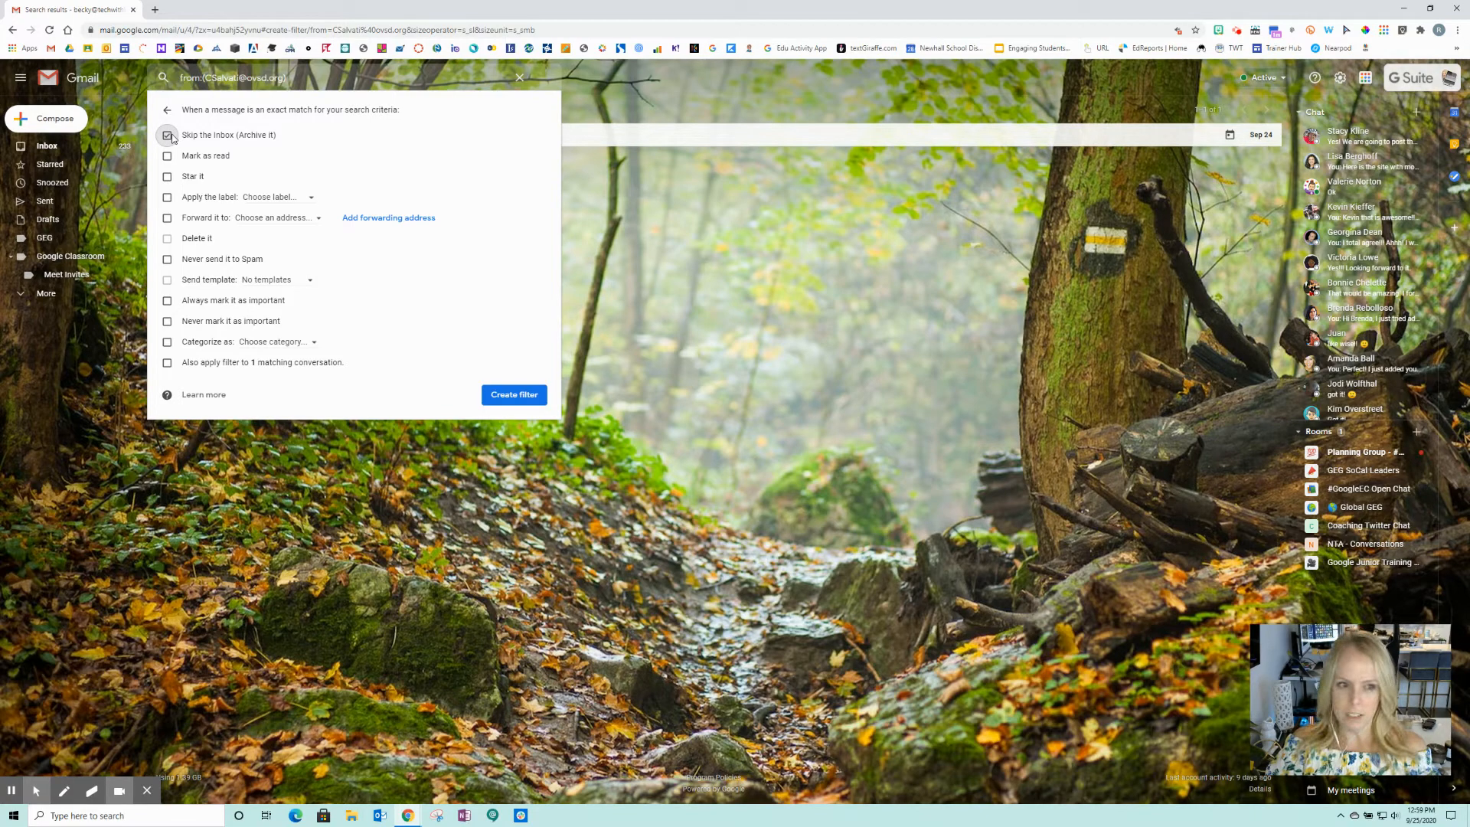
pyautogui.click(167, 198)
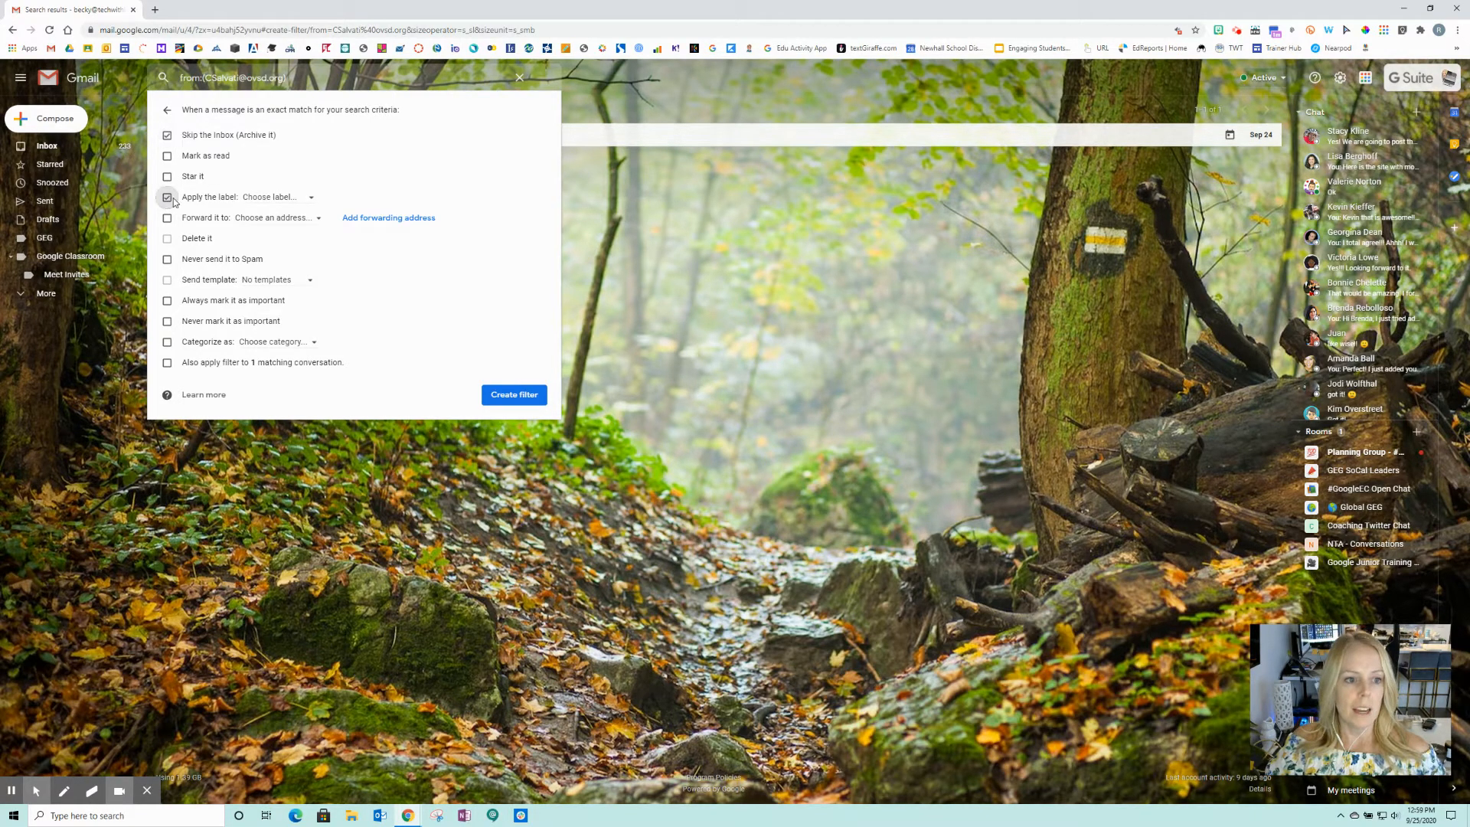
pyautogui.click(302, 197)
pyautogui.click(310, 222)
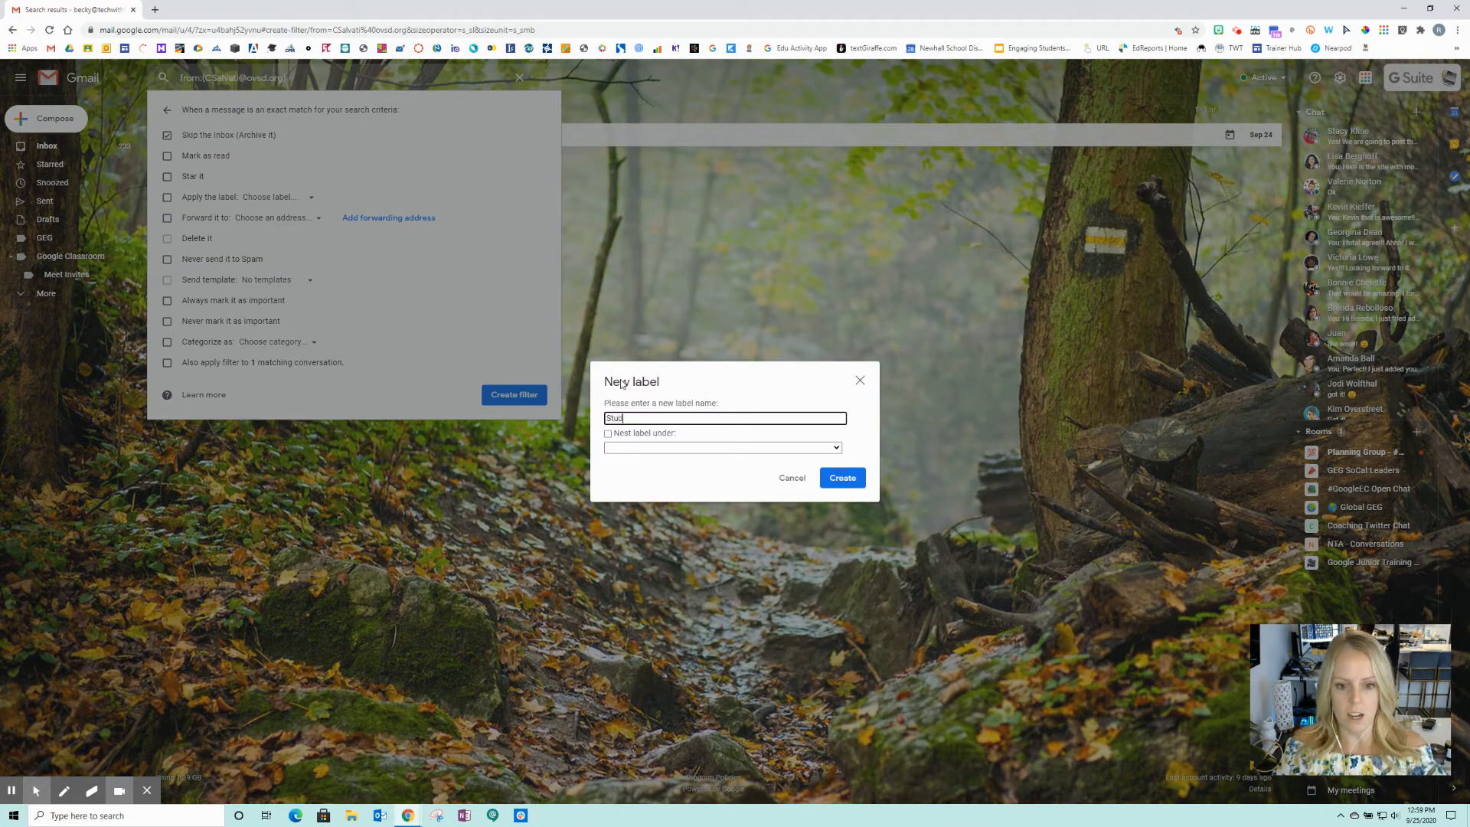
pyautogui.write('Student Emails')
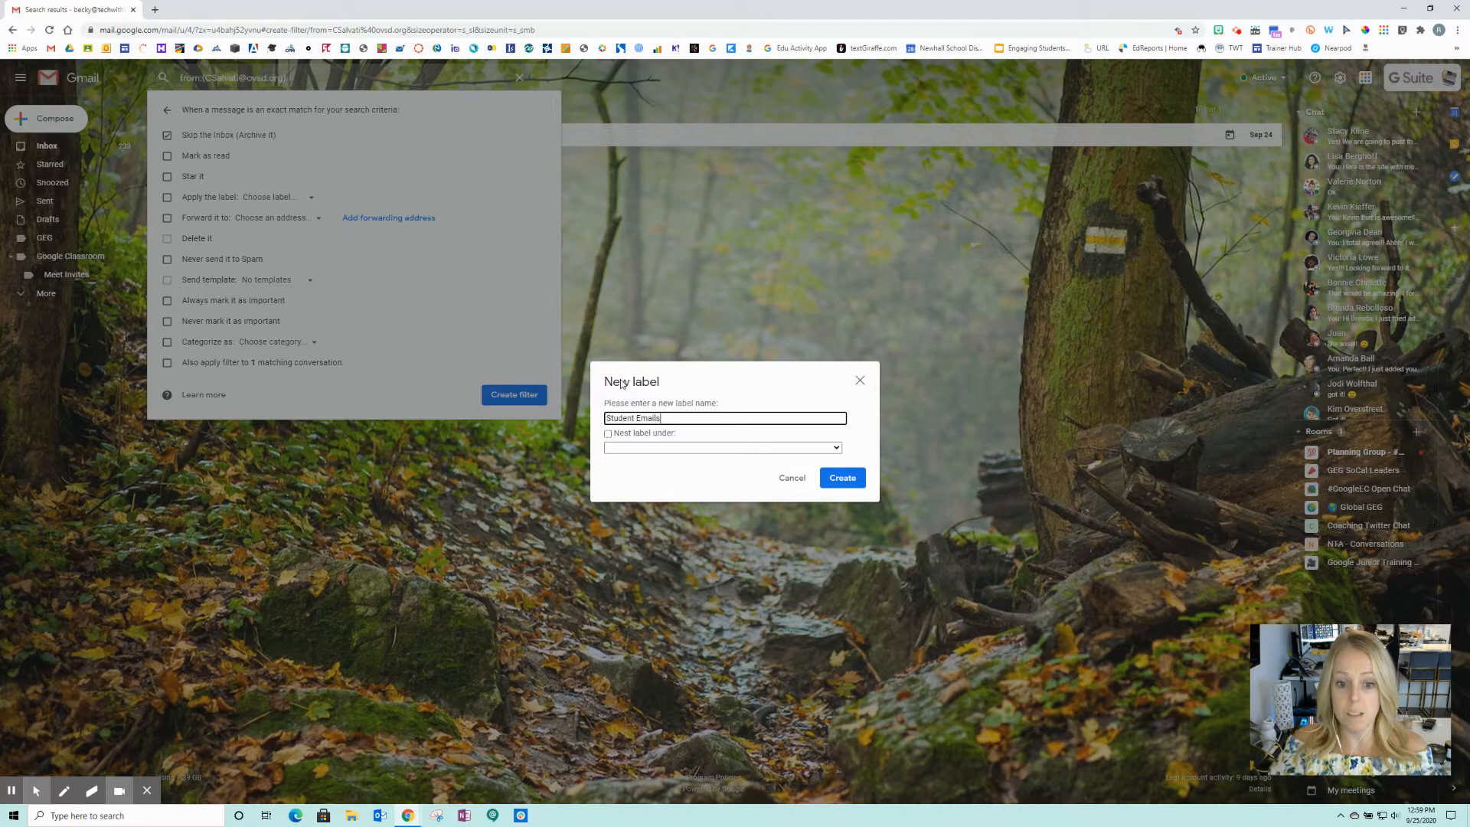
pyautogui.click(842, 478)
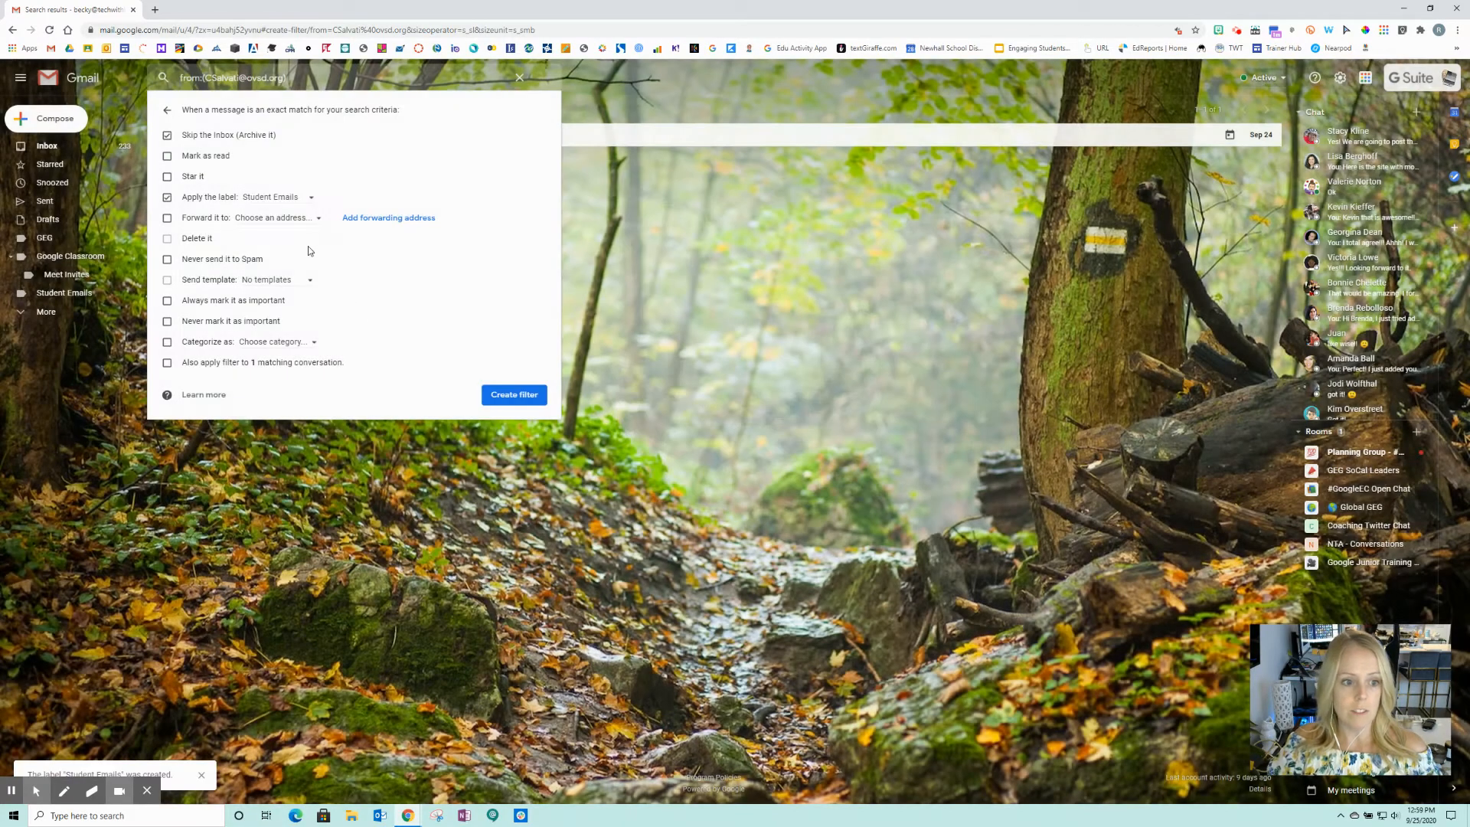
pyautogui.click(168, 362)
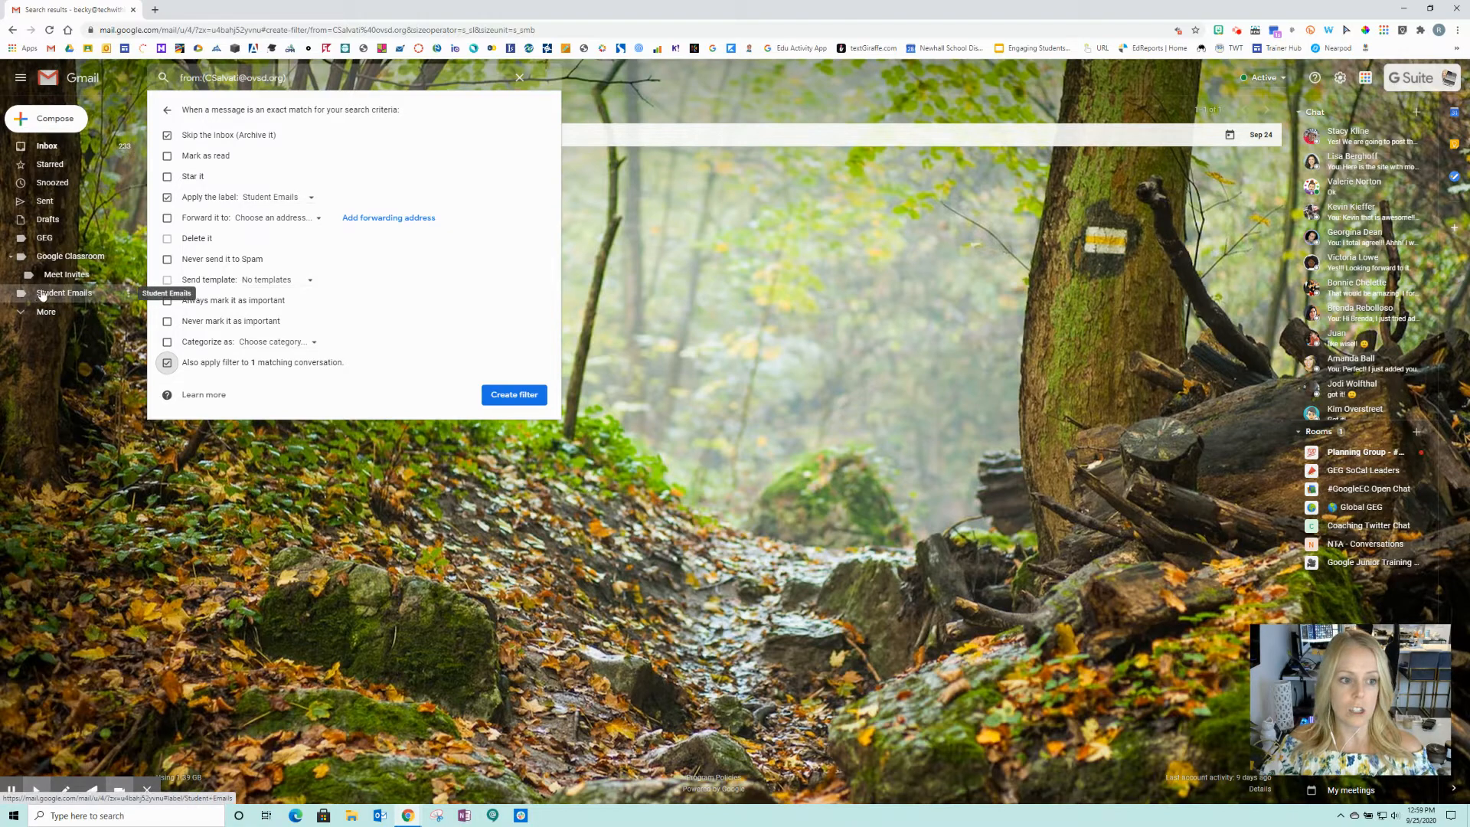
pyautogui.click(515, 398)
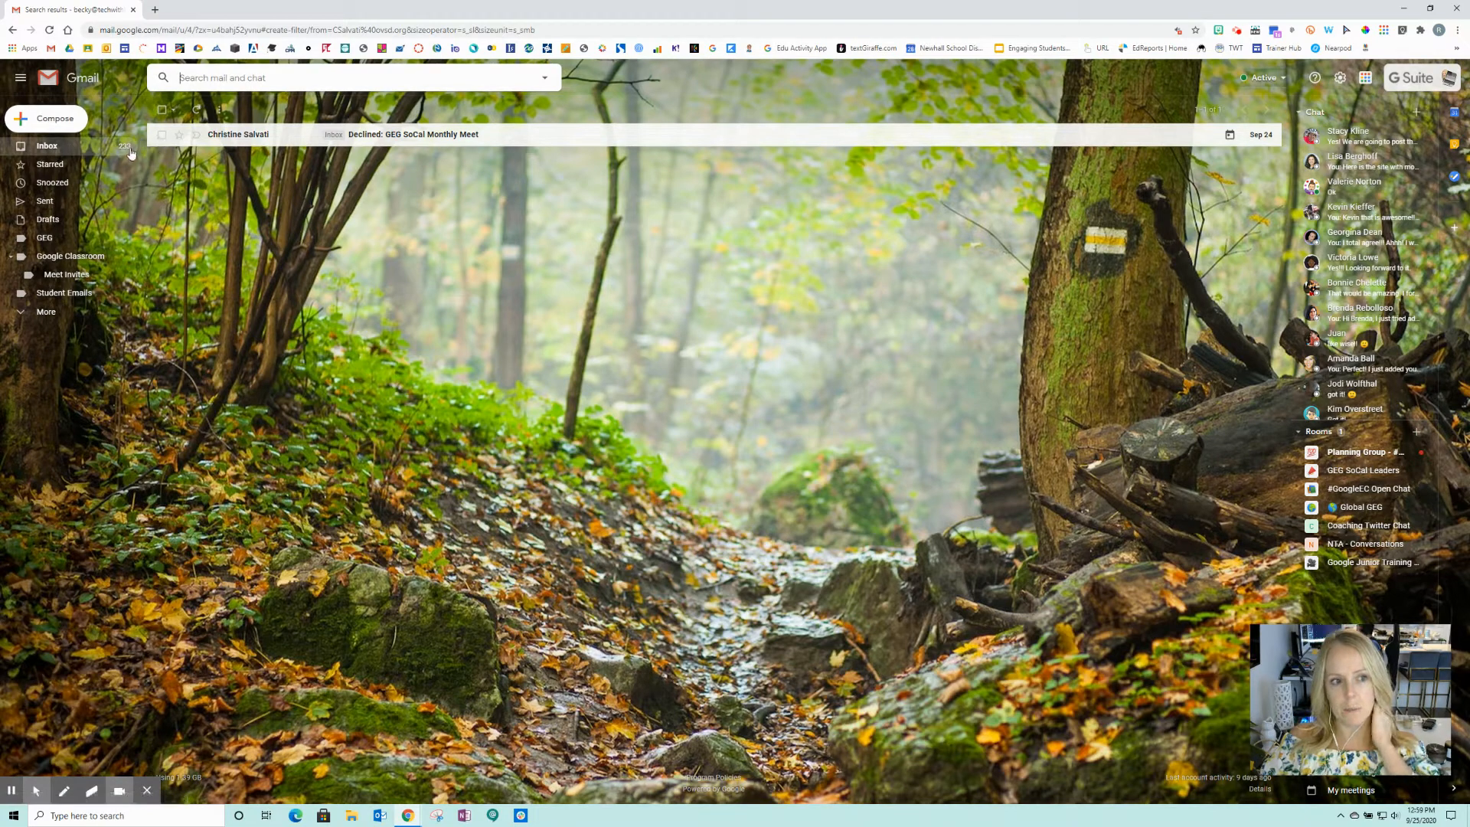
# - Check the inbox and the Student Emails label for the filtered message, and return to the inbox
pyautogui.click(42, 146)
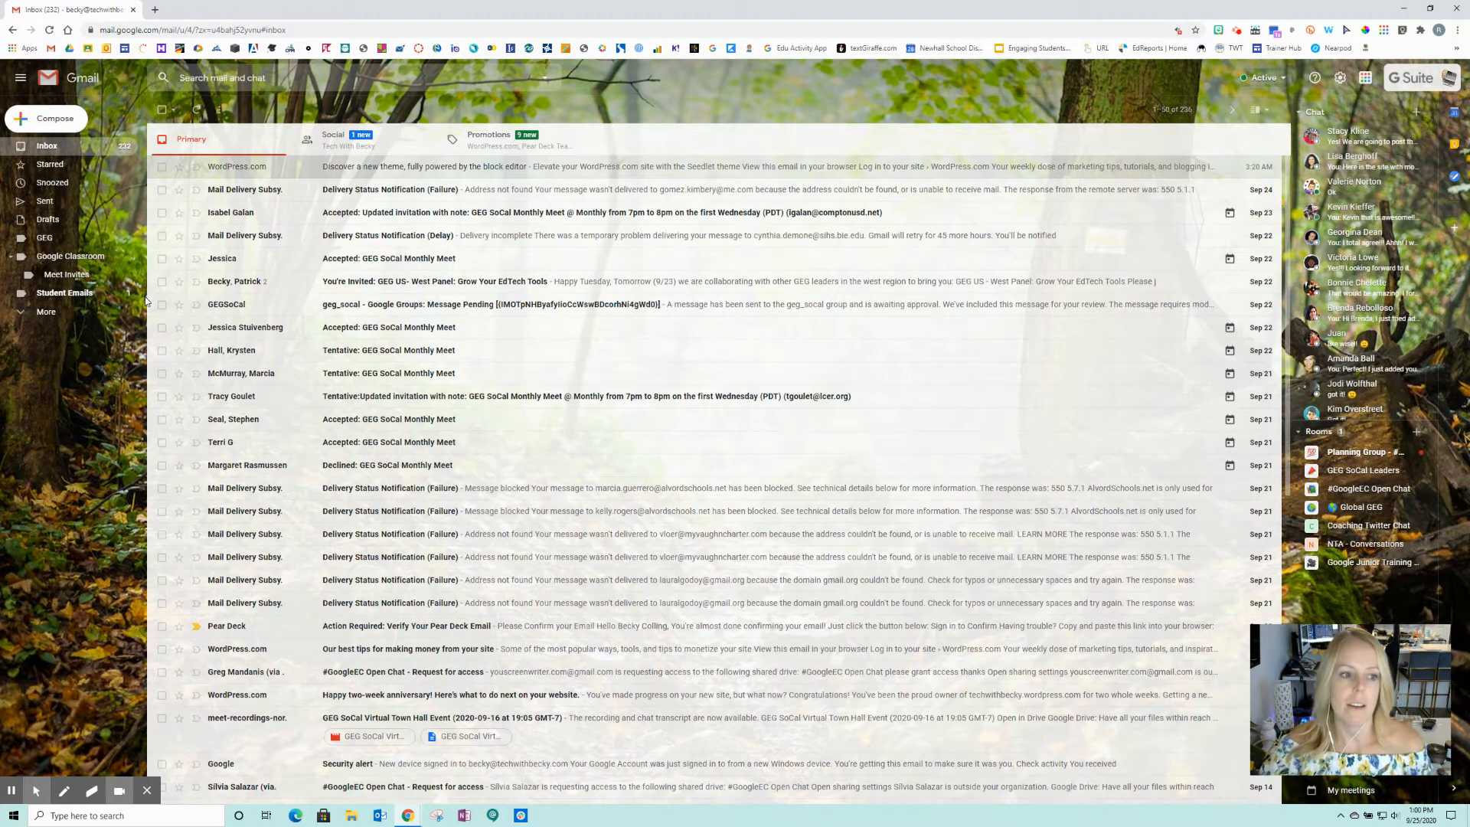
pyautogui.click(52, 295)
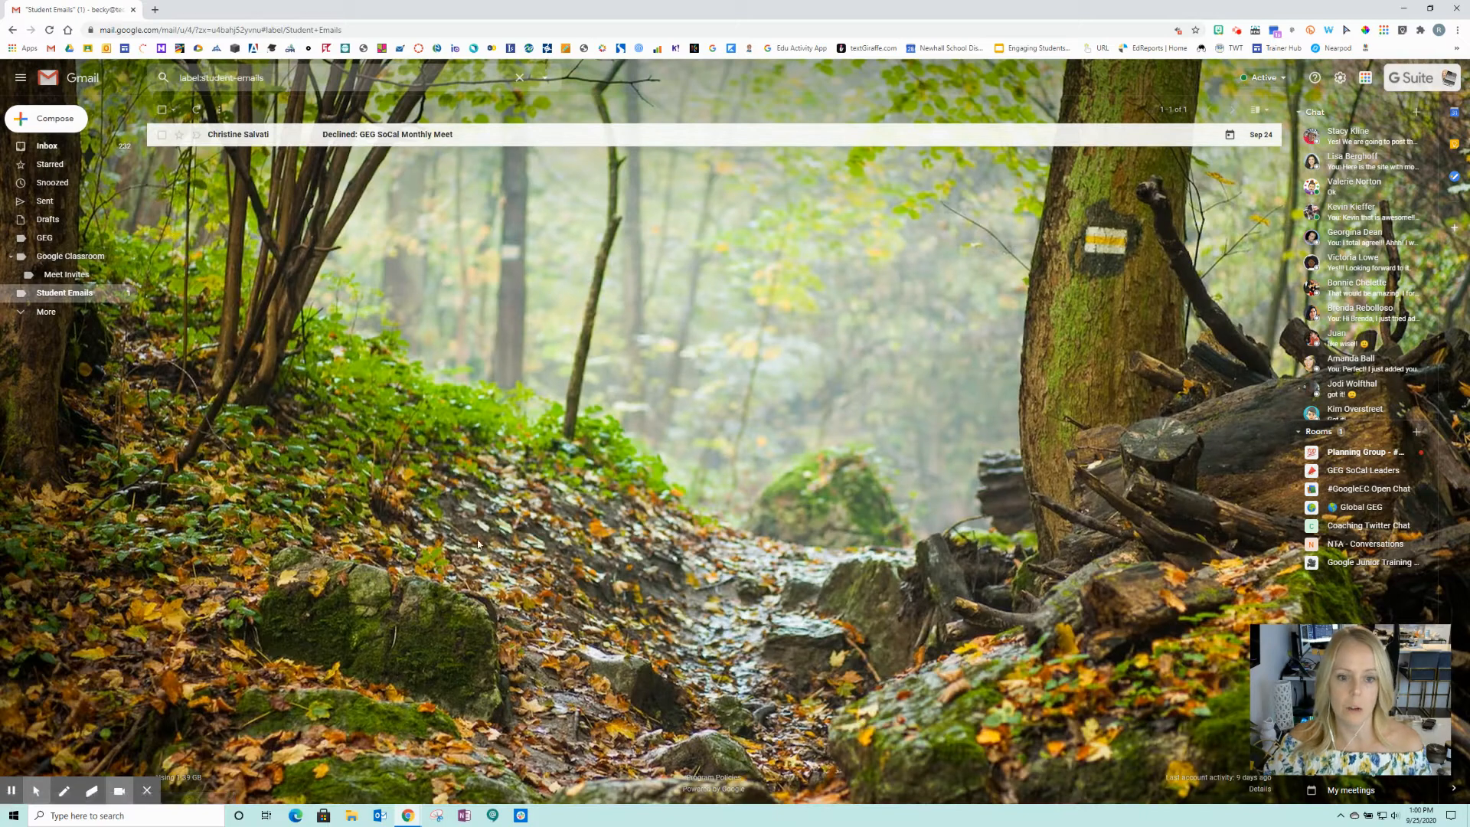
pyautogui.click(49, 147)
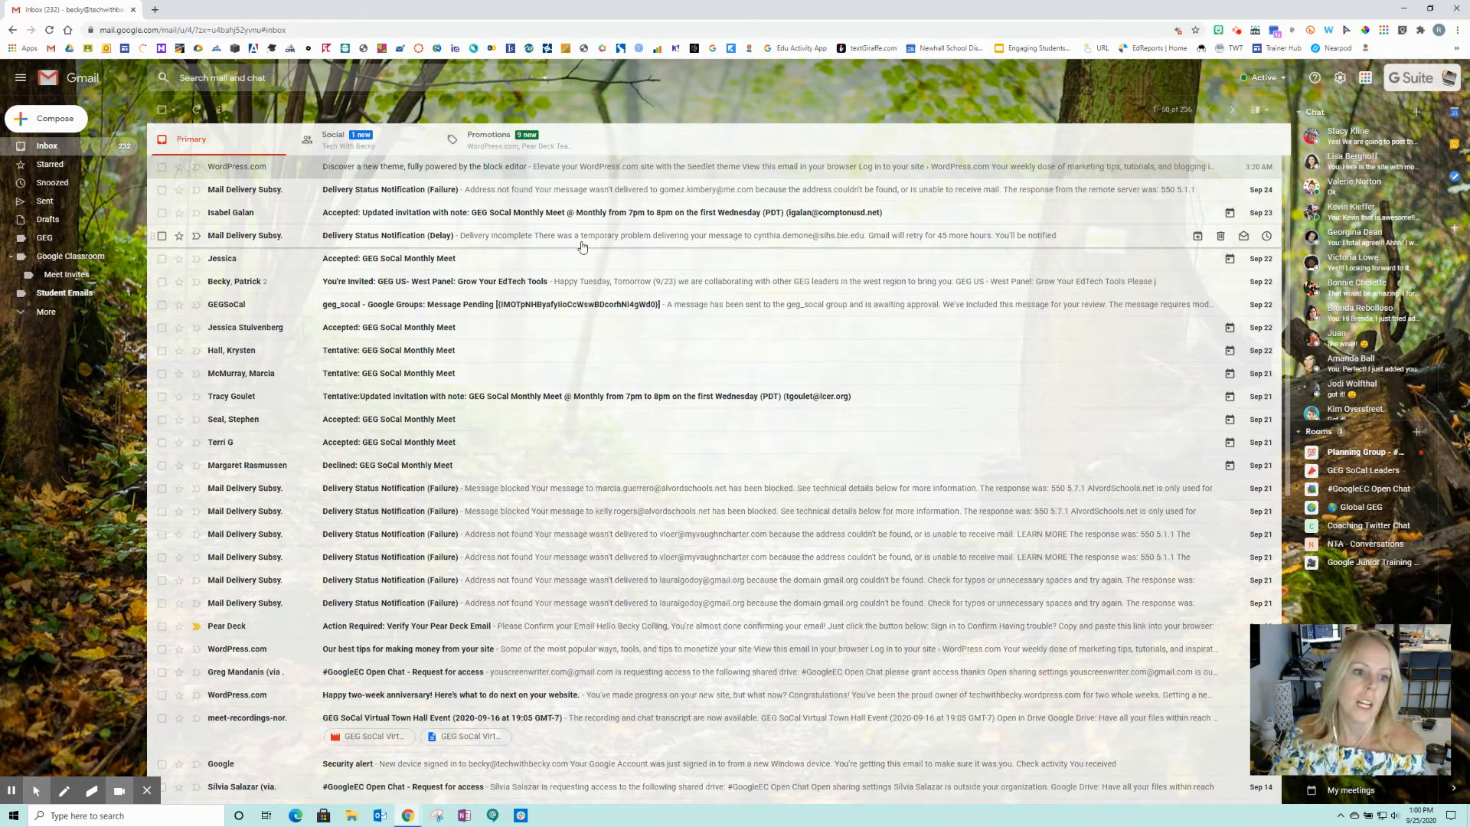
# - Start a filter from six GEG SoCal Monthly Meet replies: the topmost Sep 22 Accepted one and the five consecutive ones starting with the Sep 22 Tentative
pyautogui.click(162, 260)
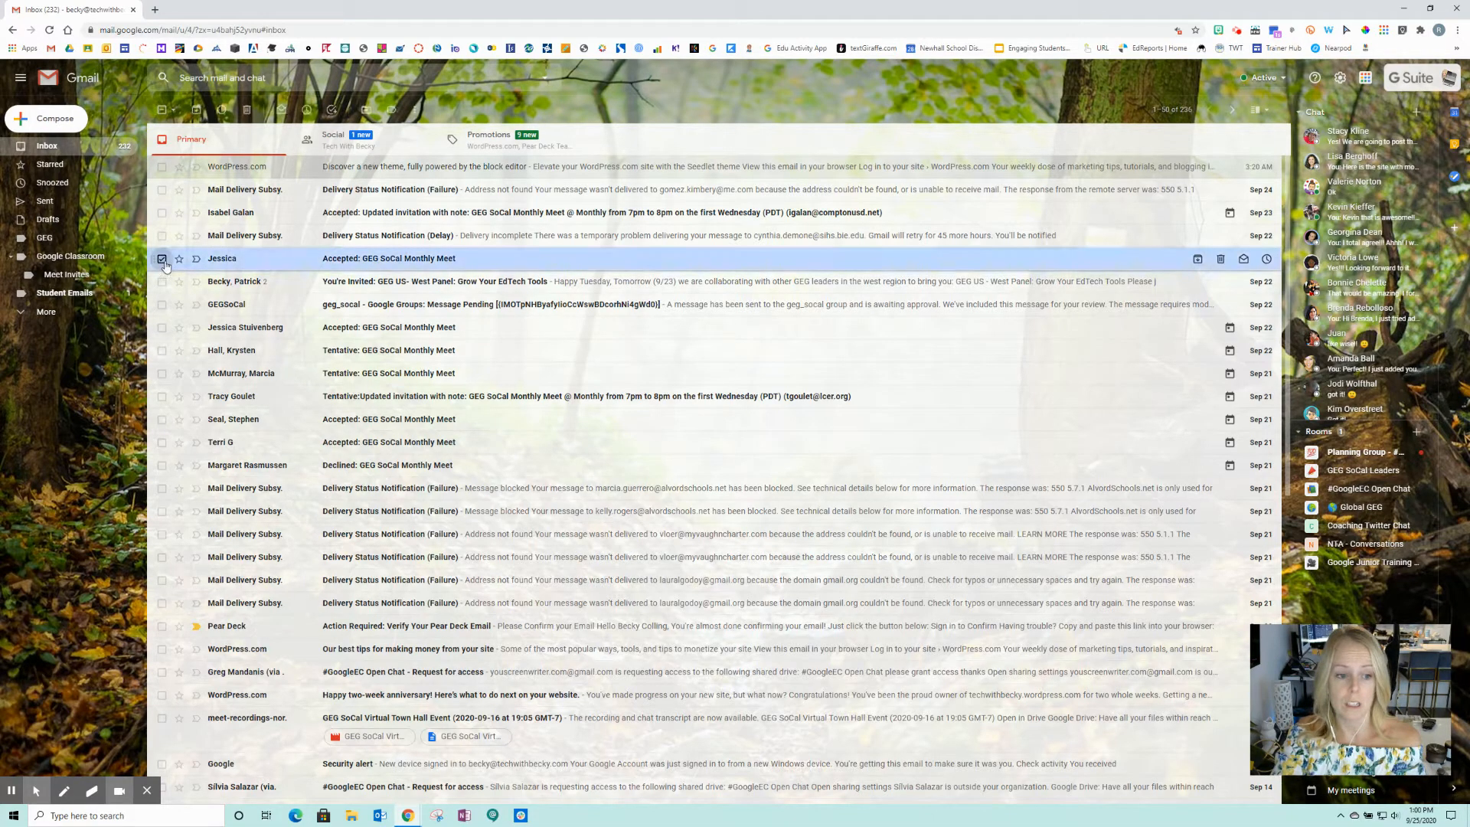
pyautogui.click(162, 350)
pyautogui.click(161, 373)
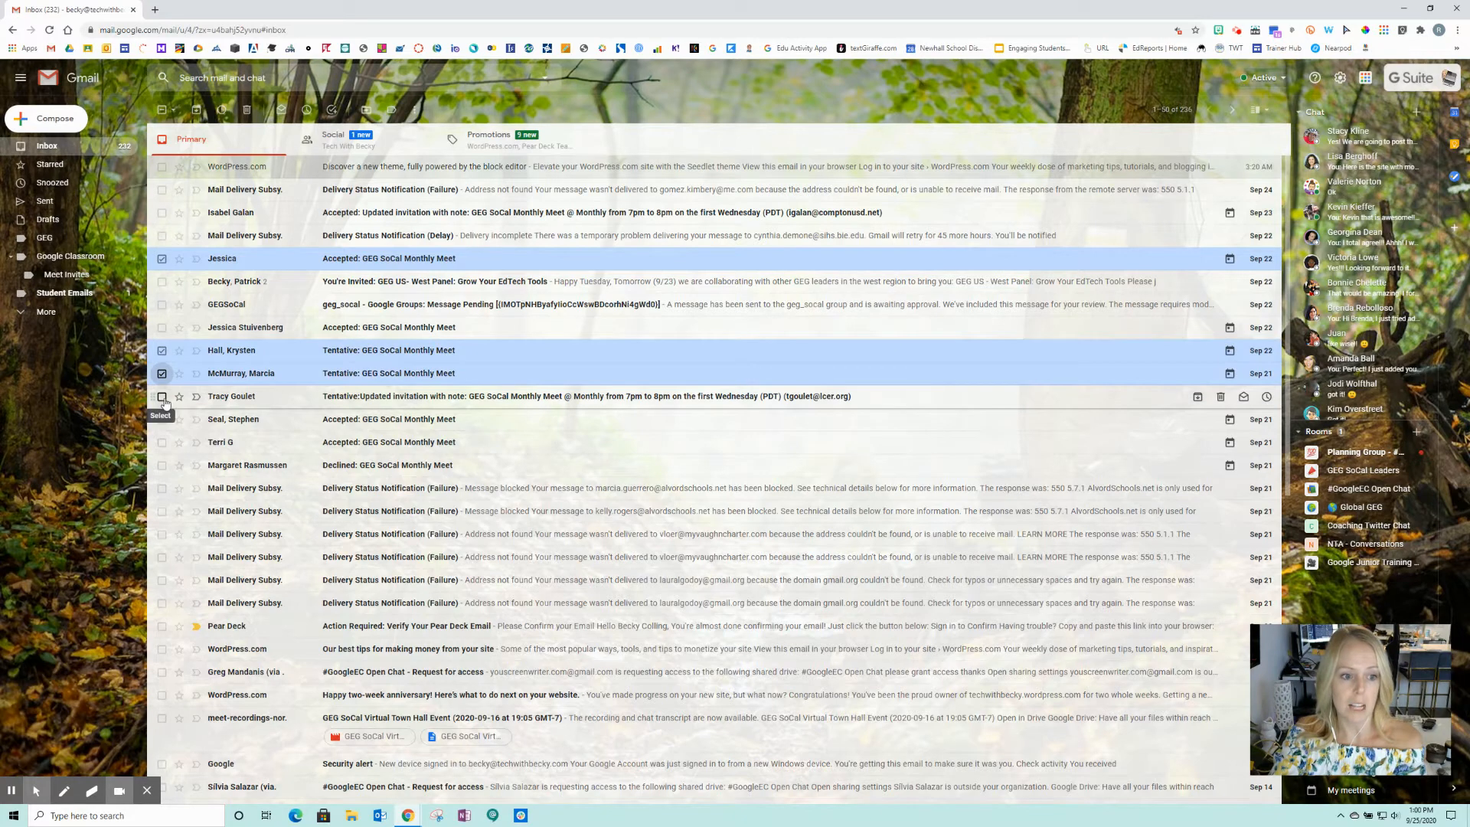
pyautogui.click(161, 396)
pyautogui.click(162, 419)
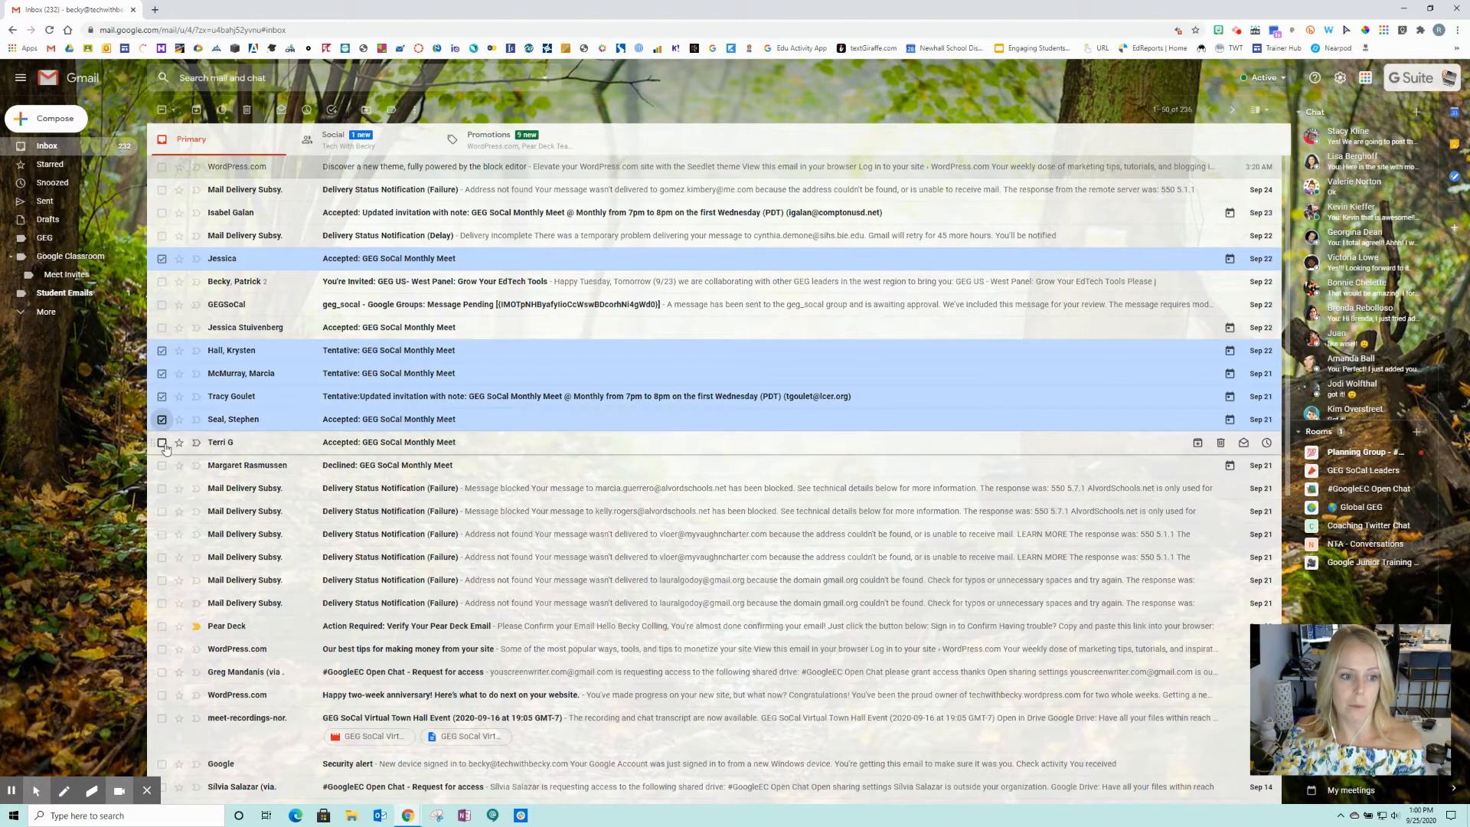
pyautogui.click(161, 442)
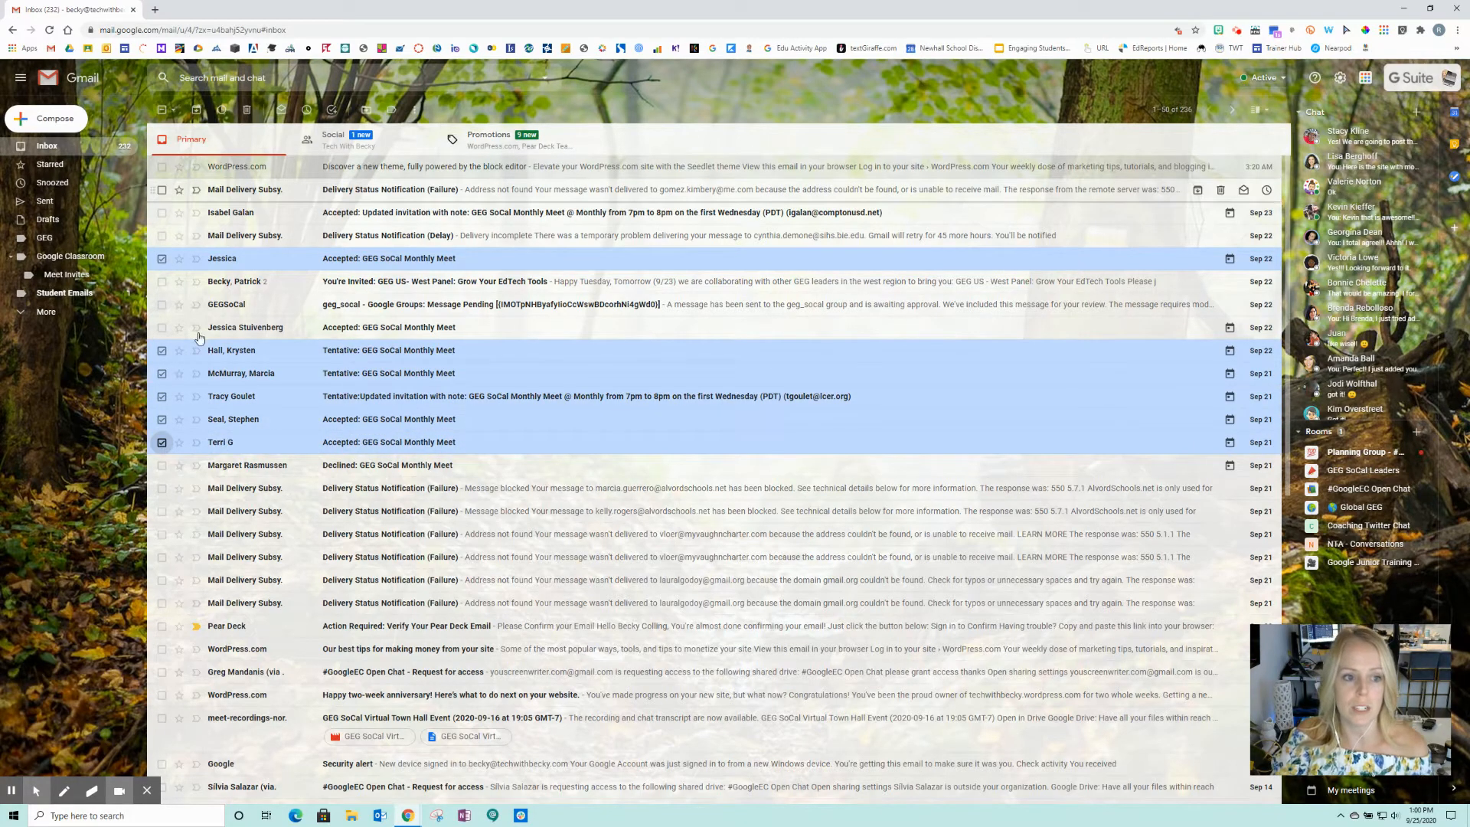
pyautogui.click(415, 111)
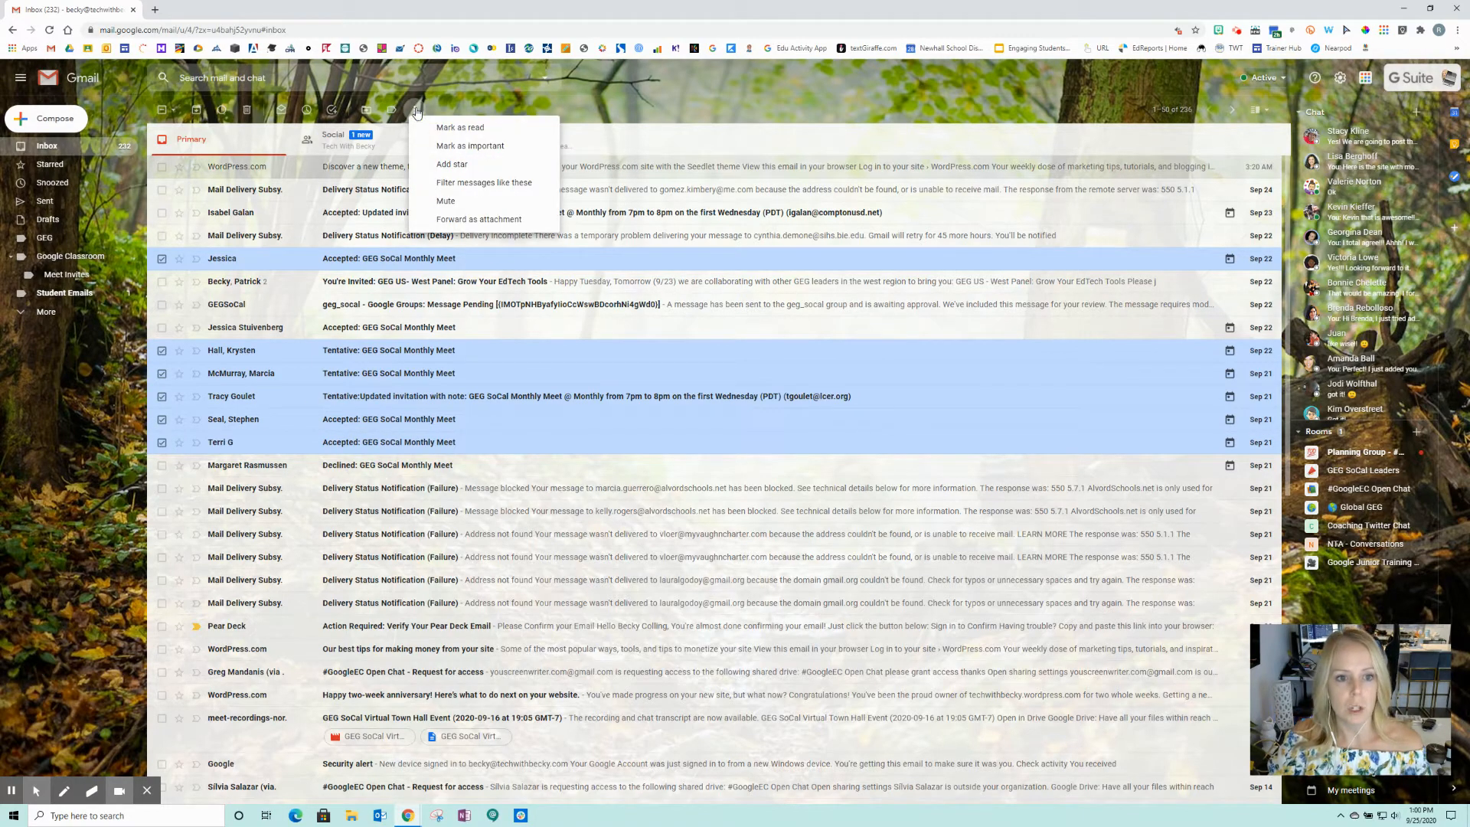
pyautogui.click(467, 184)
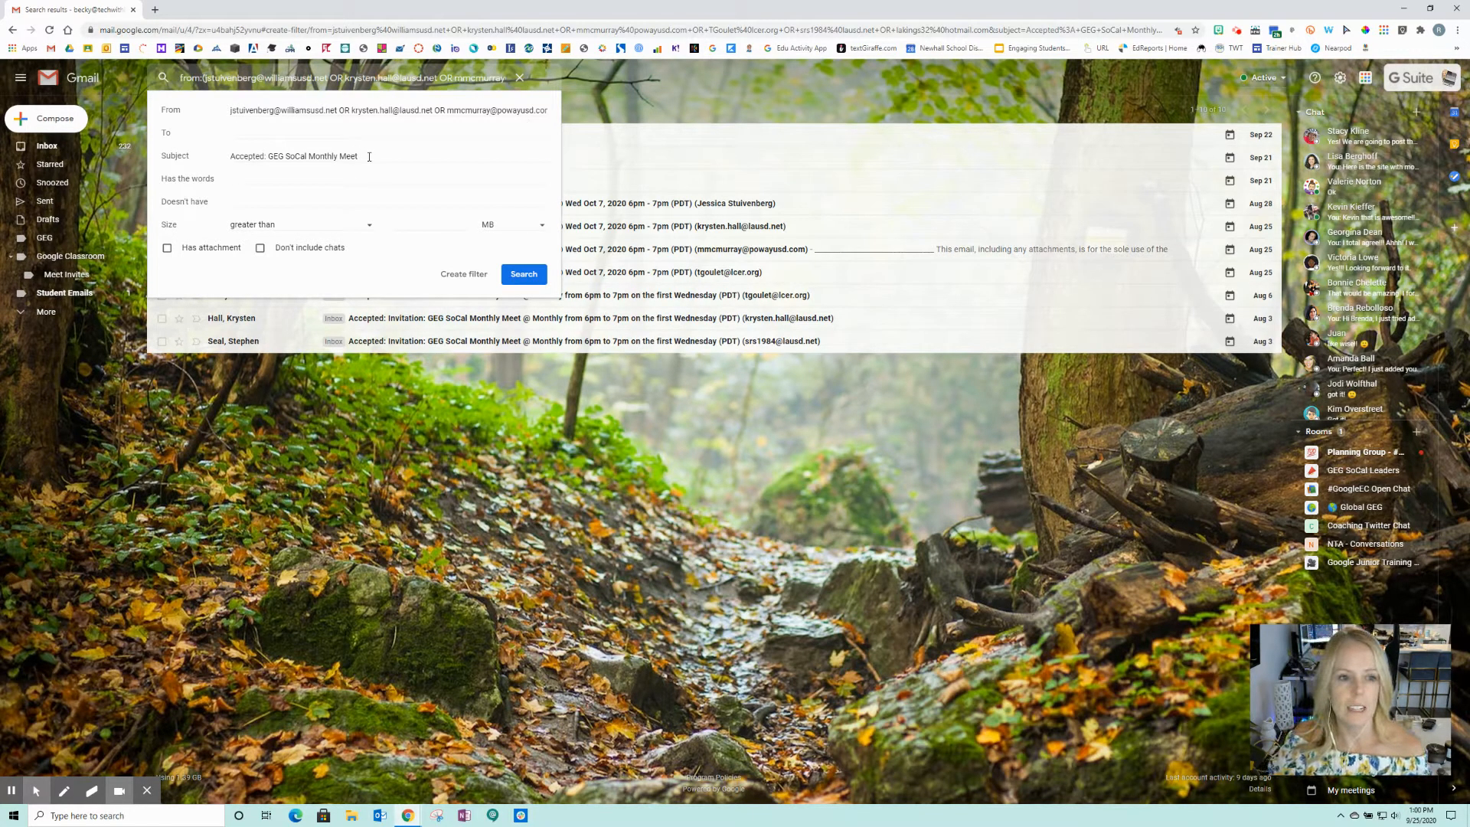
# - Remove the subject criterion so the filter matches only the selected senders, and continue to the filter actions
pyautogui.moveTo(367, 156); pyautogui.dragTo(220, 160)
pyautogui.press('BackSpace')
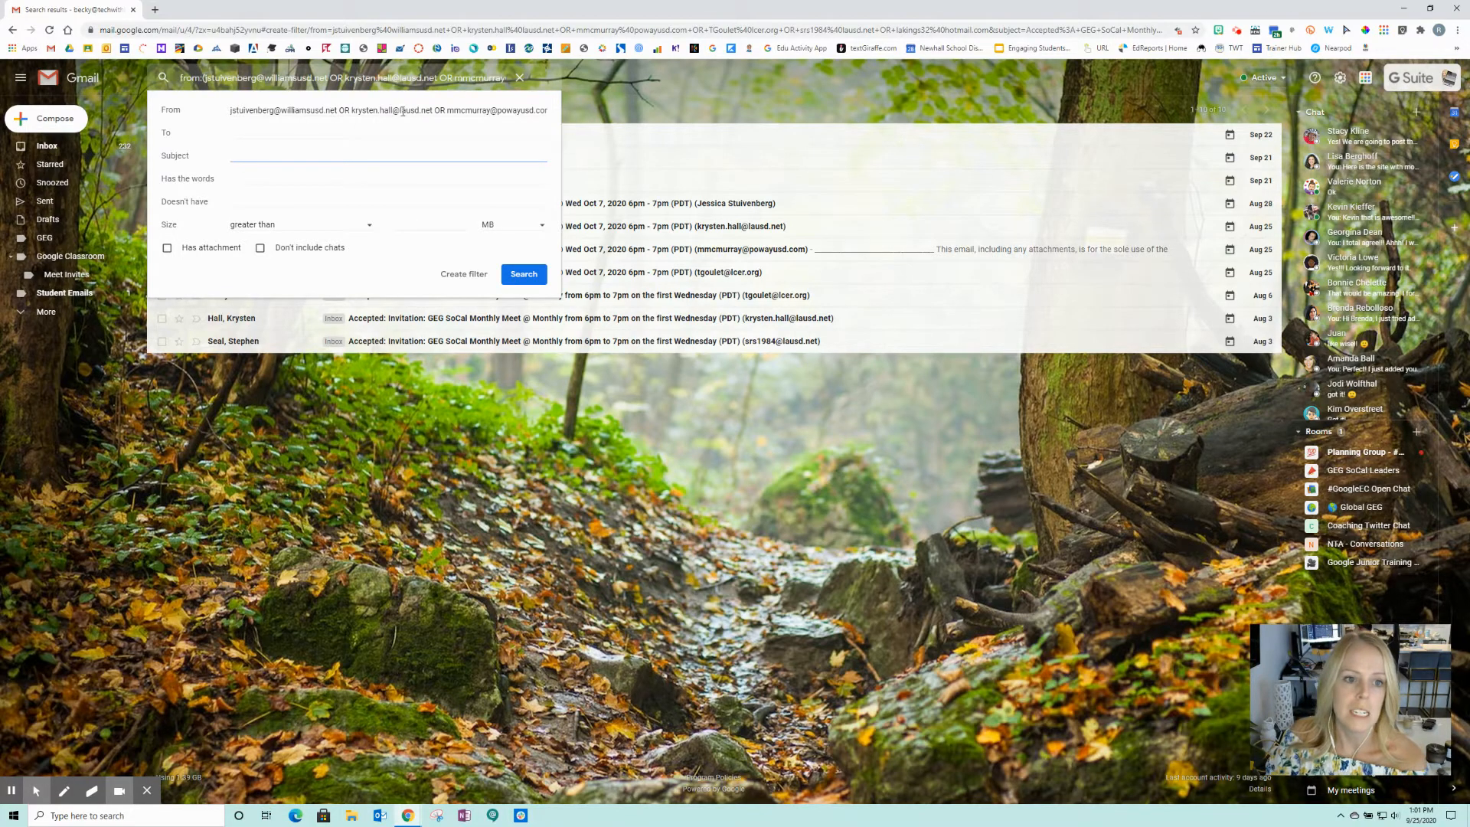
pyautogui.click(462, 281)
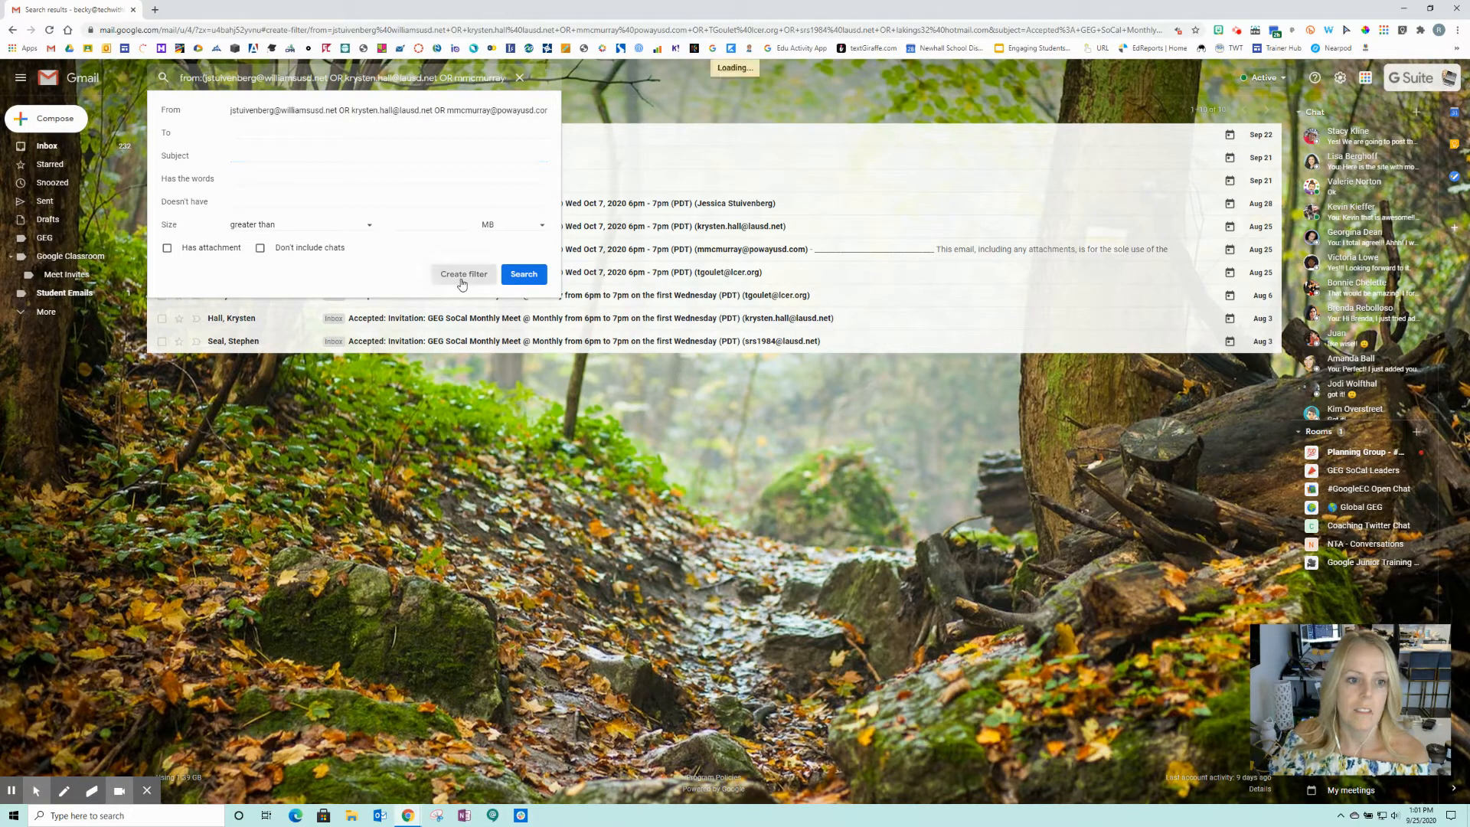
# - Create the filter so it skips the inbox, applies the Student Emails label, and also covers the matching conversations
pyautogui.click(167, 136)
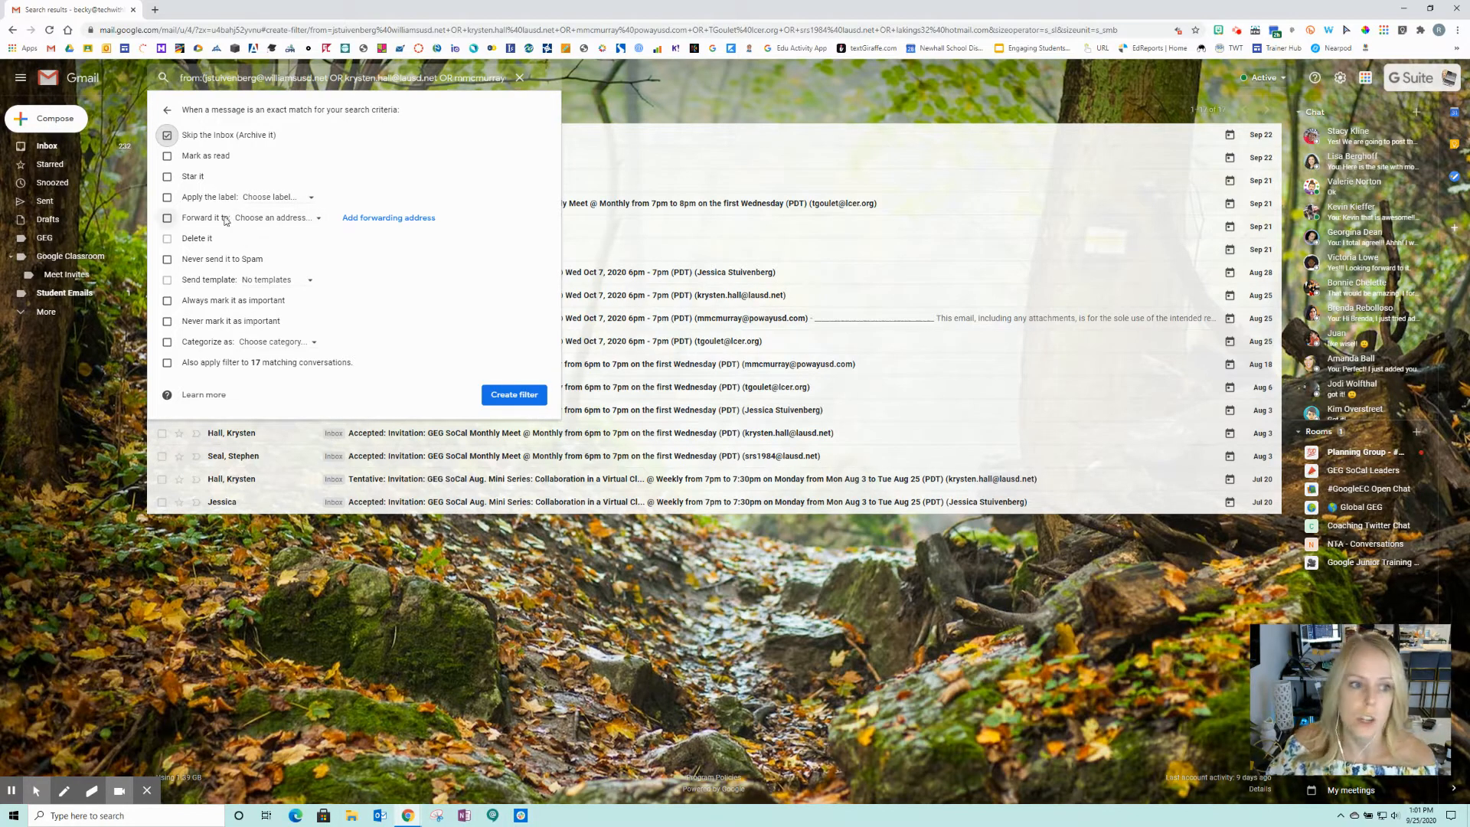
pyautogui.click(166, 197)
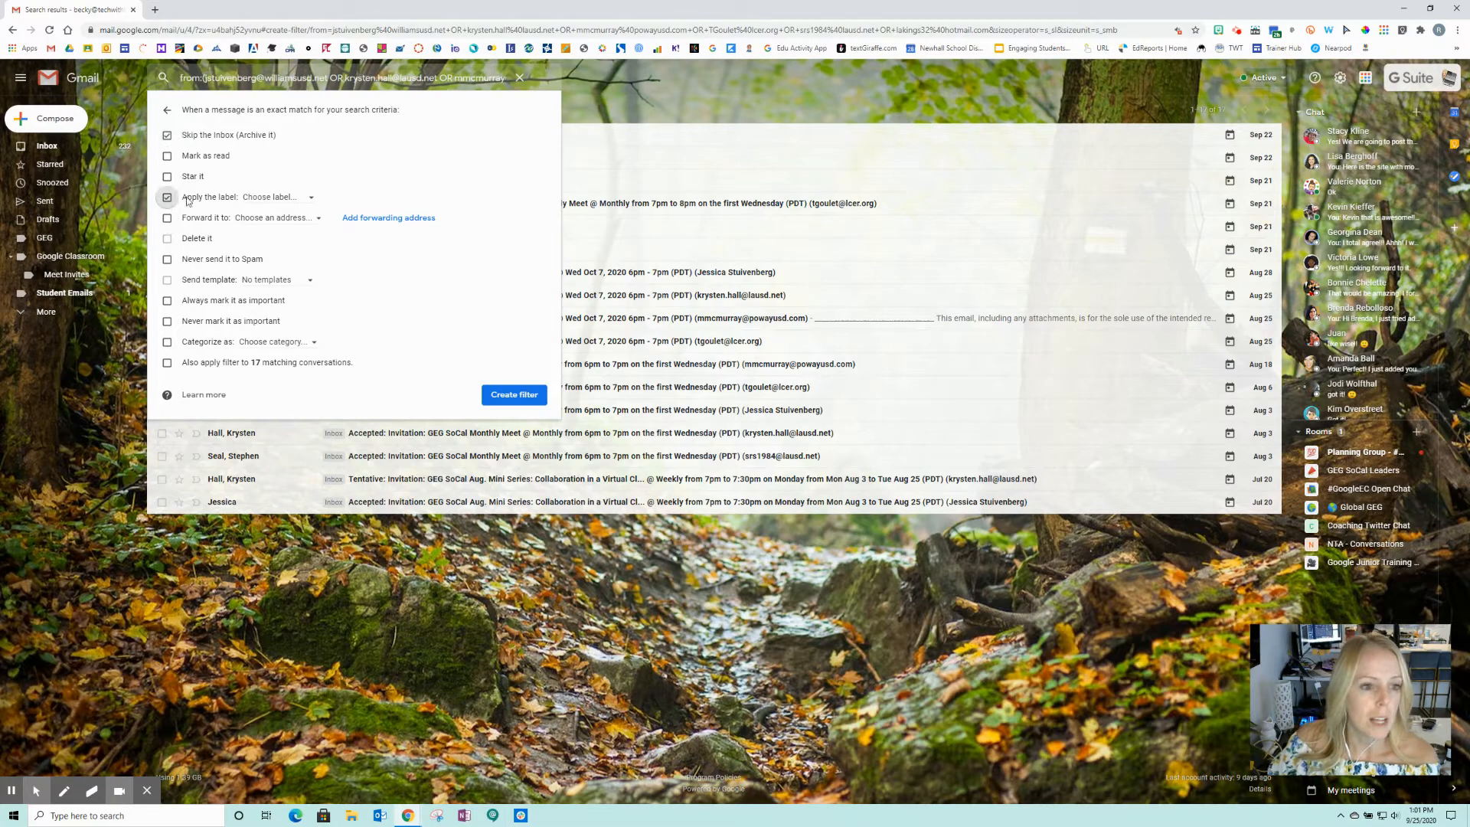
pyautogui.click(277, 199)
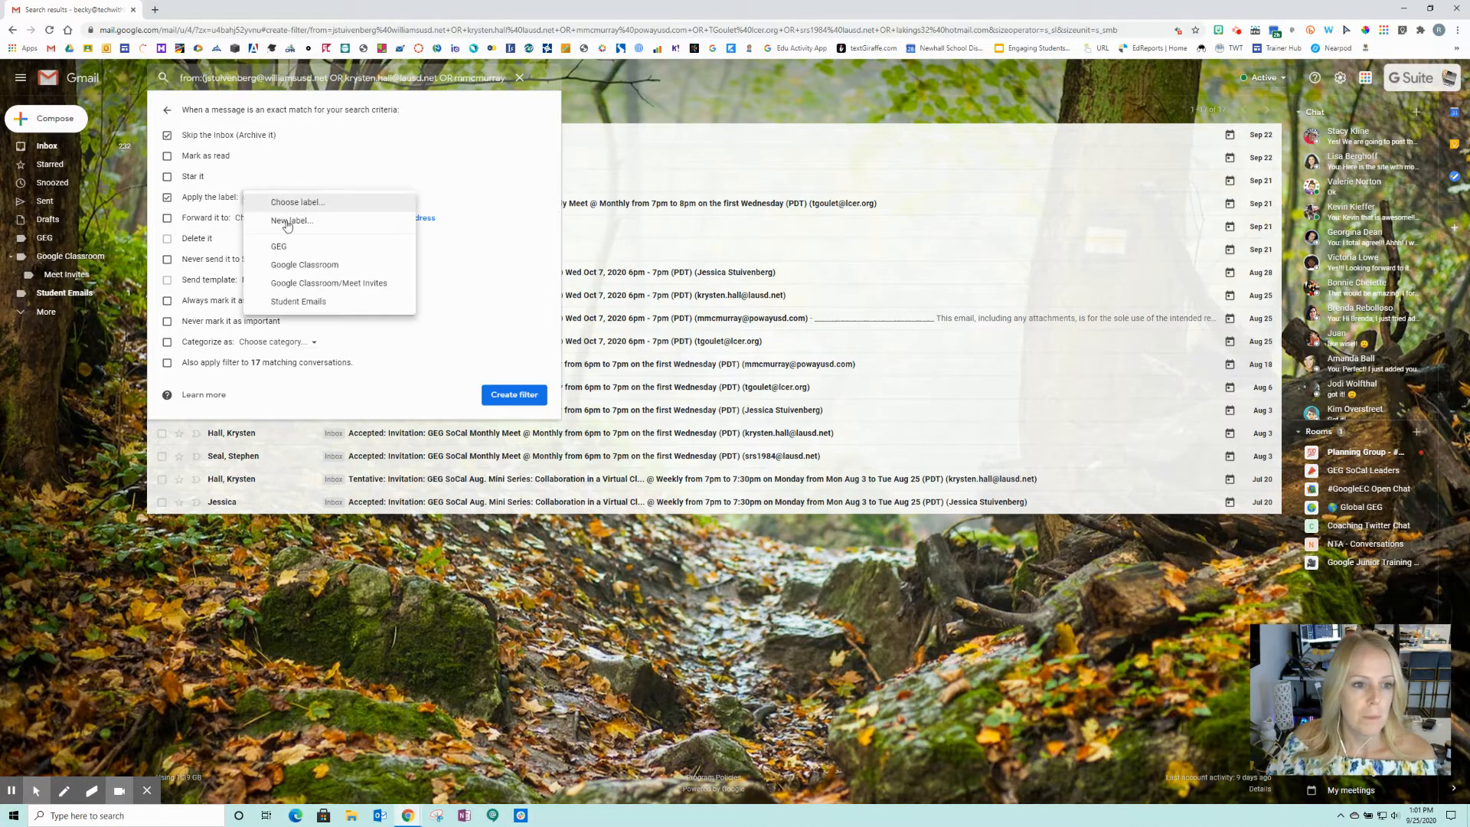
pyautogui.click(294, 301)
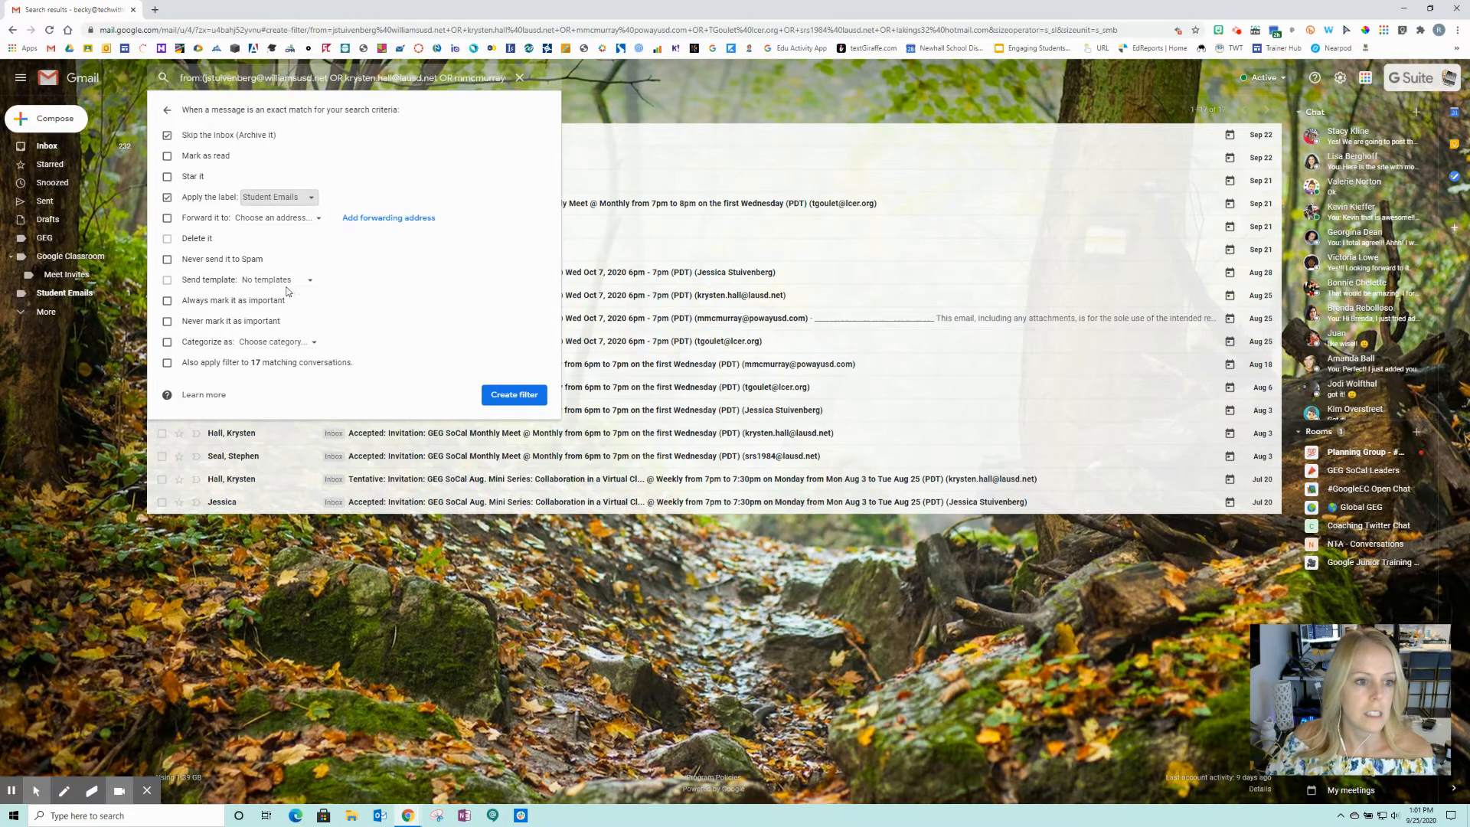
pyautogui.click(168, 364)
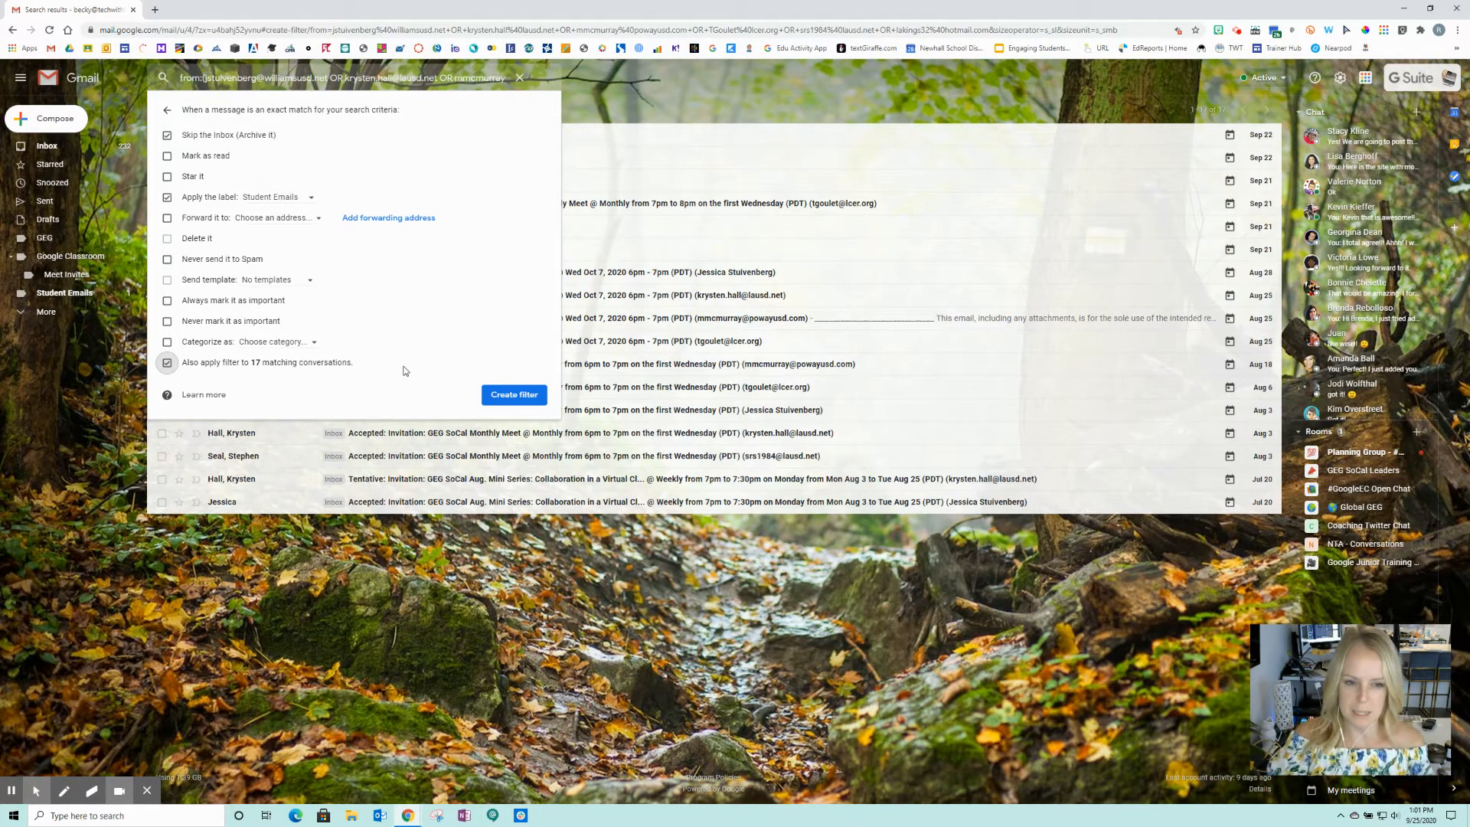
pyautogui.click(502, 397)
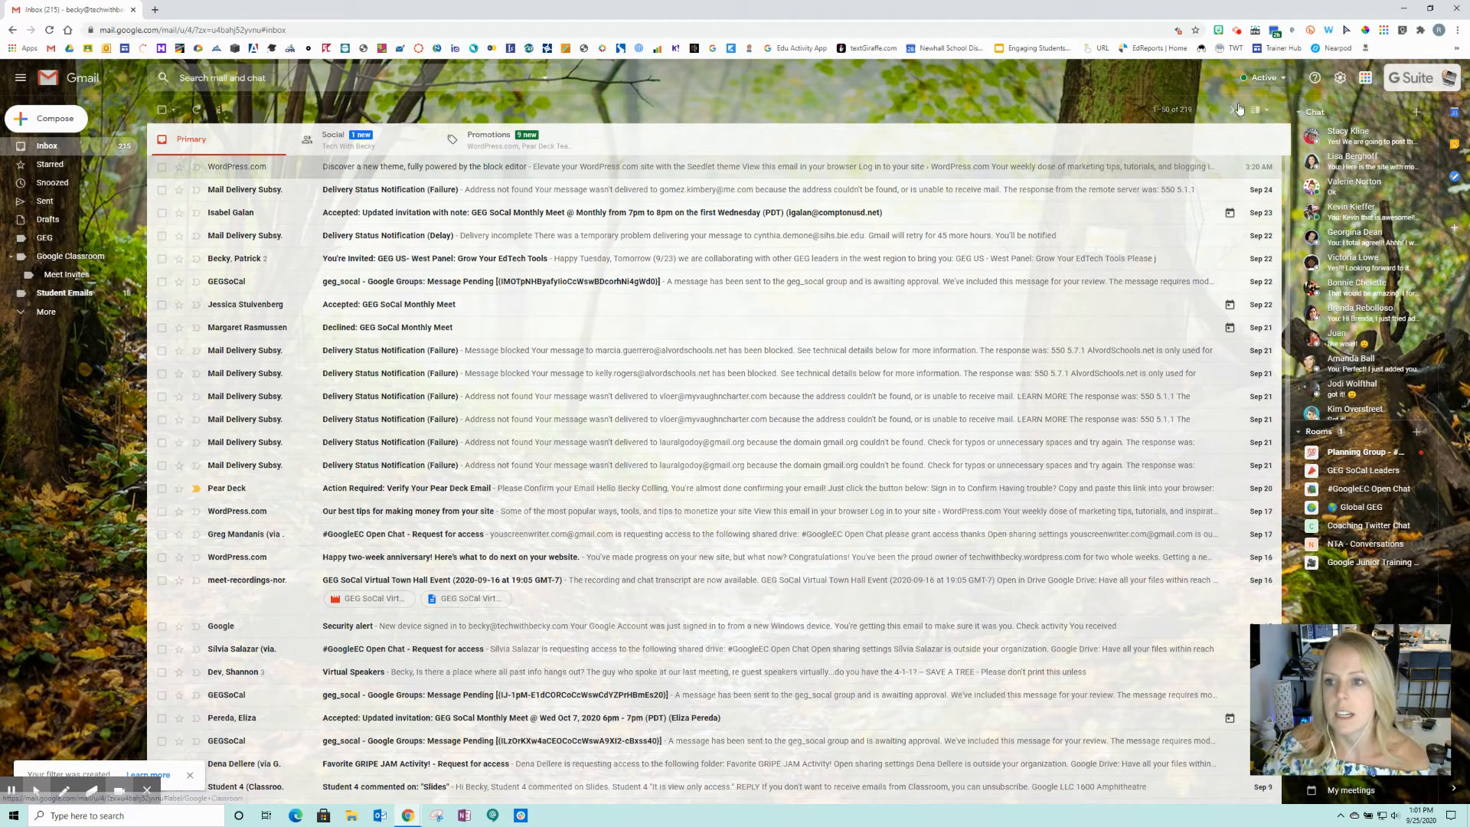
# - Open the Filters and Blocked Addresses section of the full mail settings
pyautogui.click(1340, 79)
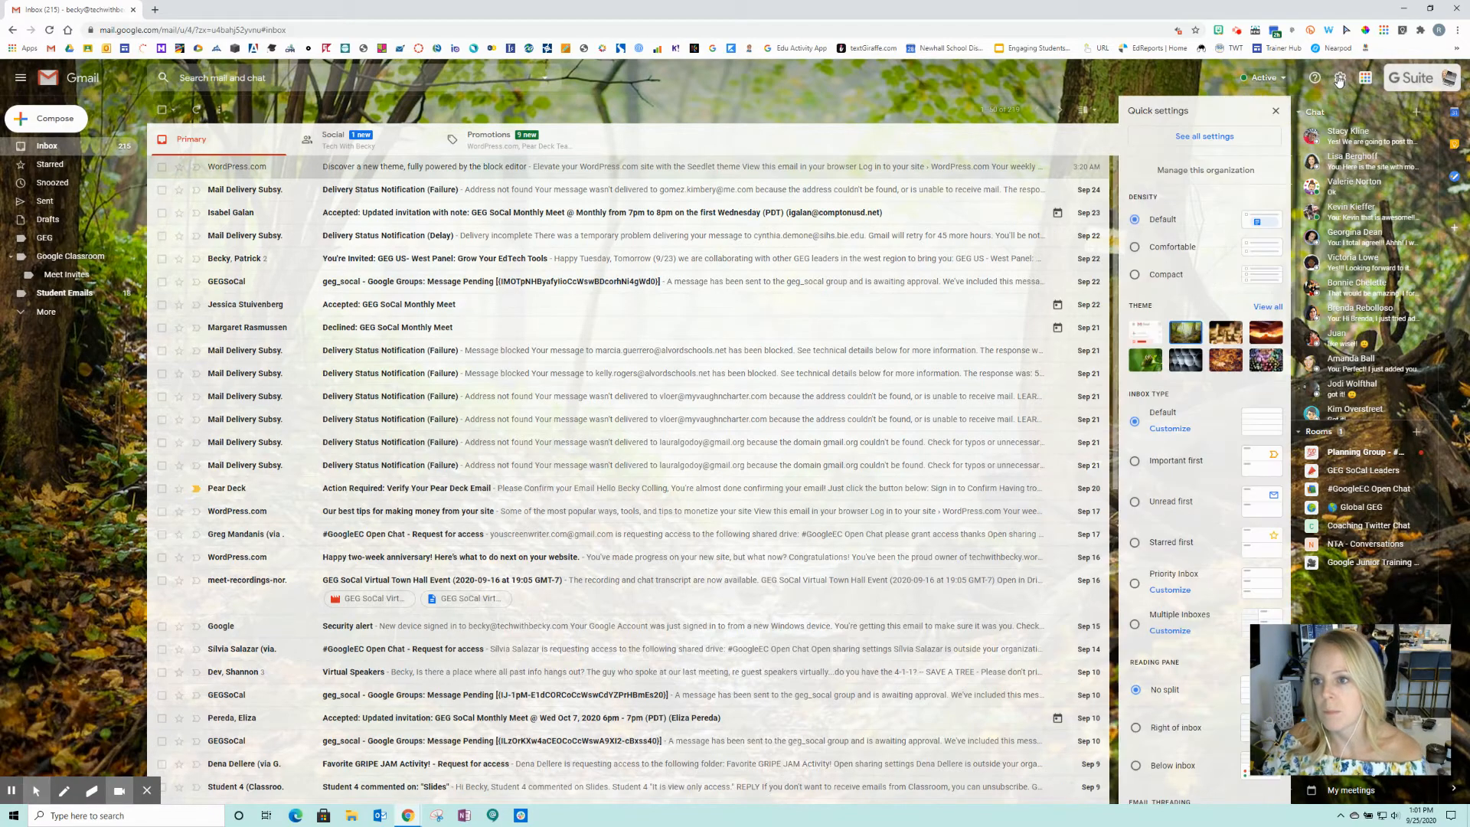
pyautogui.click(1207, 138)
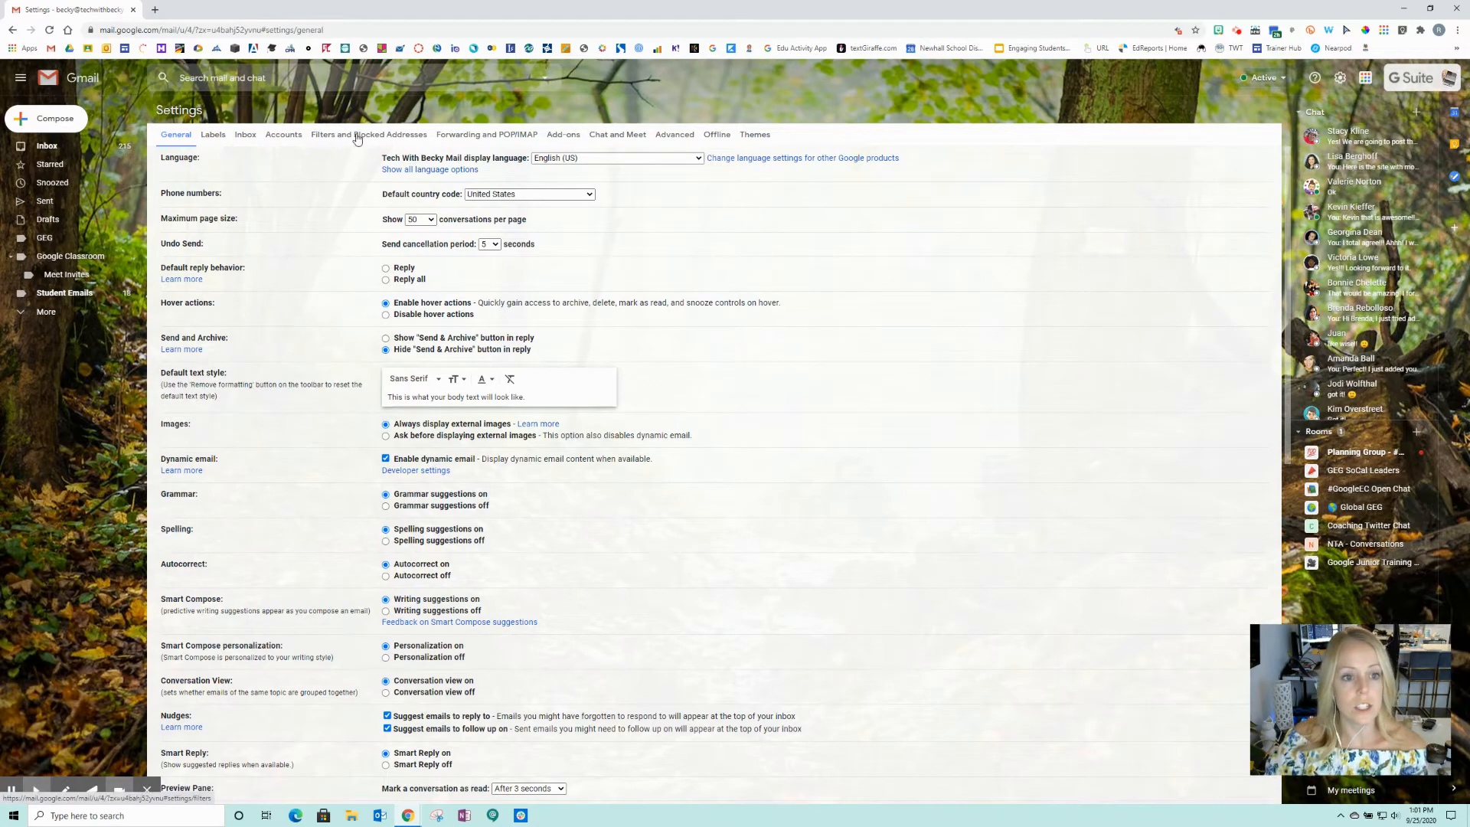
pyautogui.click(387, 138)
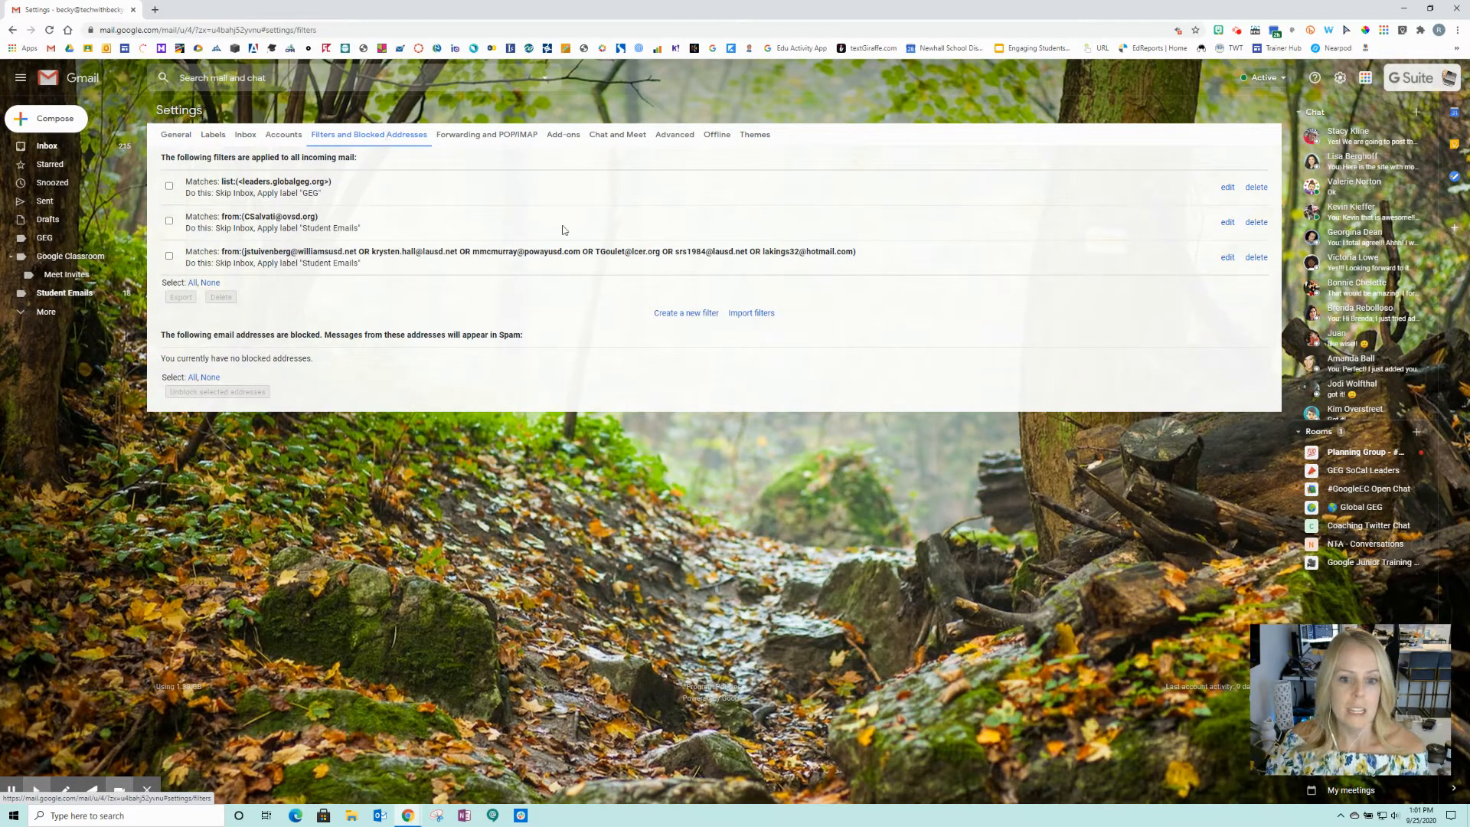
# - Start a new filter with the subject criterion Google Classroom and continue to its actions
pyautogui.click(705, 315)
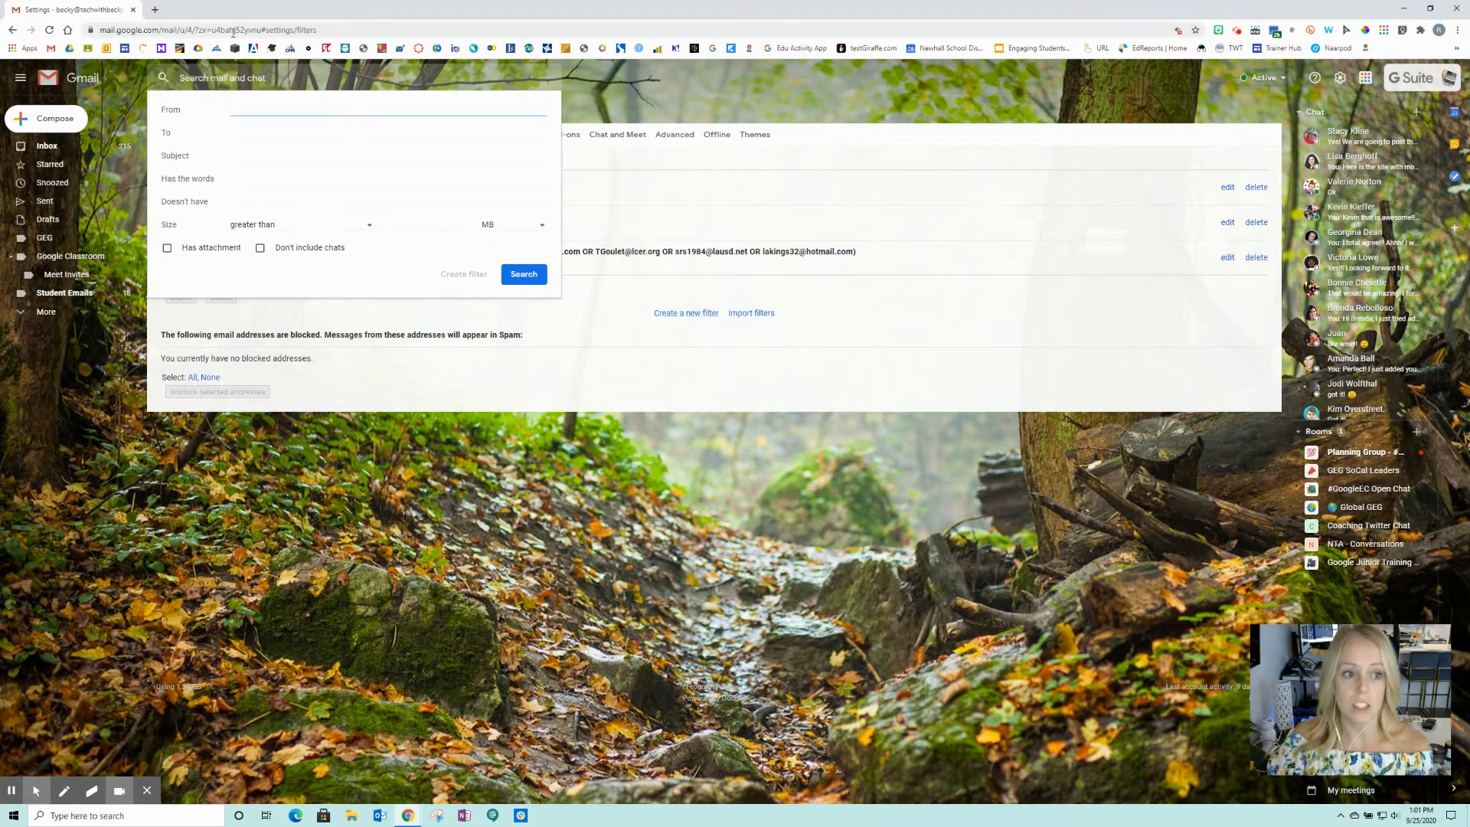
pyautogui.click(253, 136)
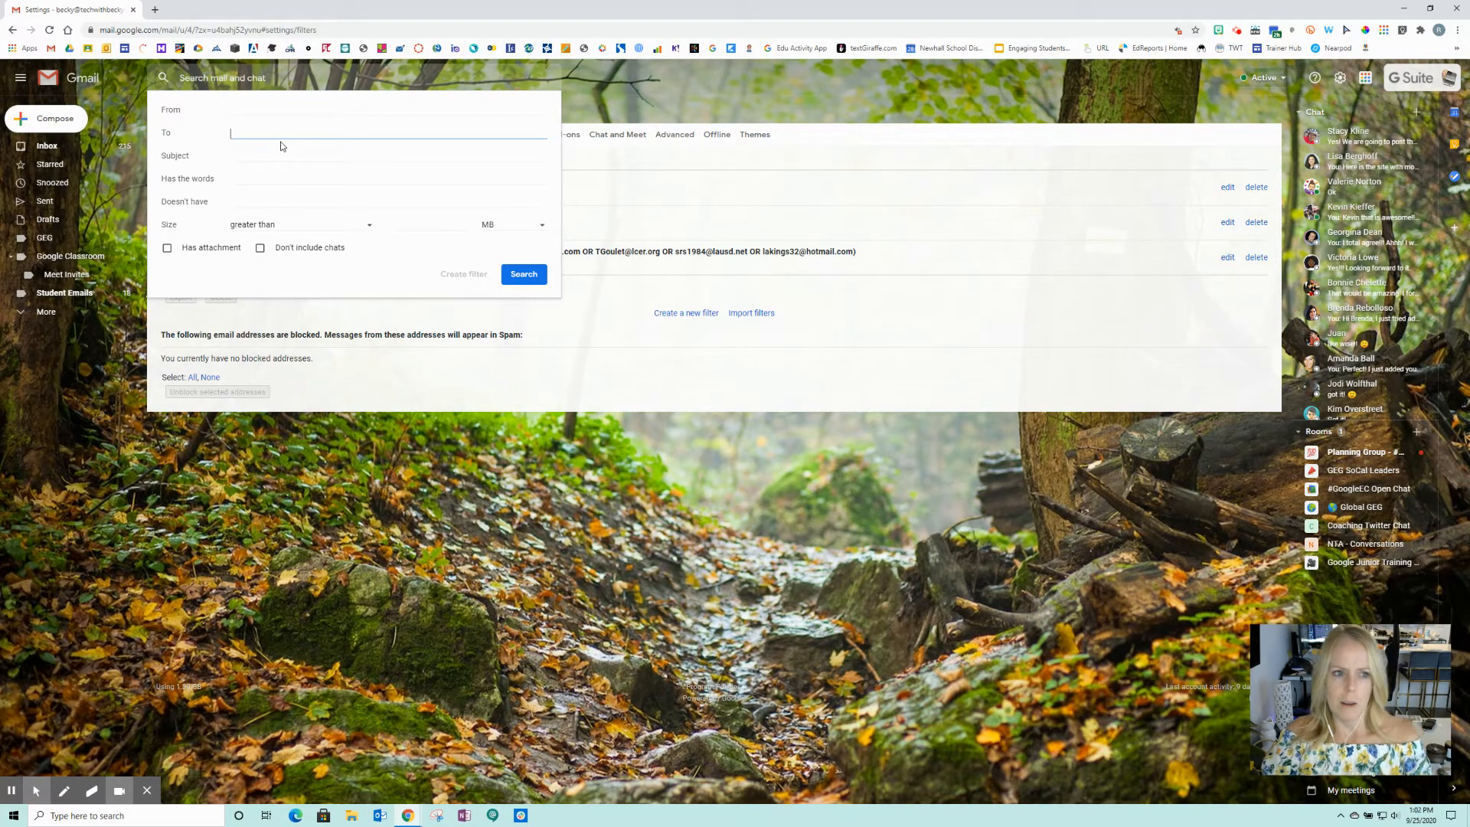
pyautogui.click(239, 157)
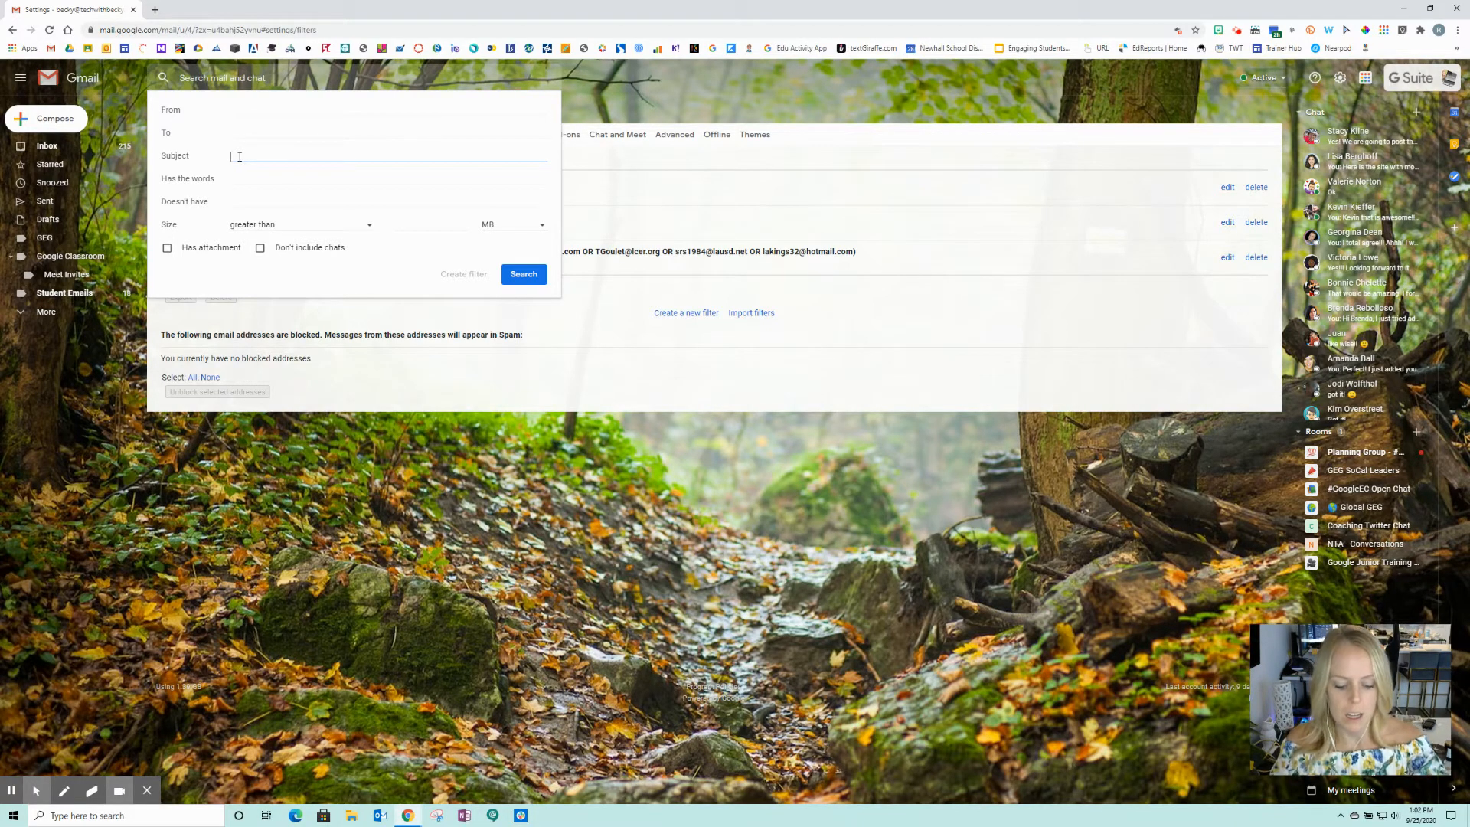
pyautogui.write('Google Classro')
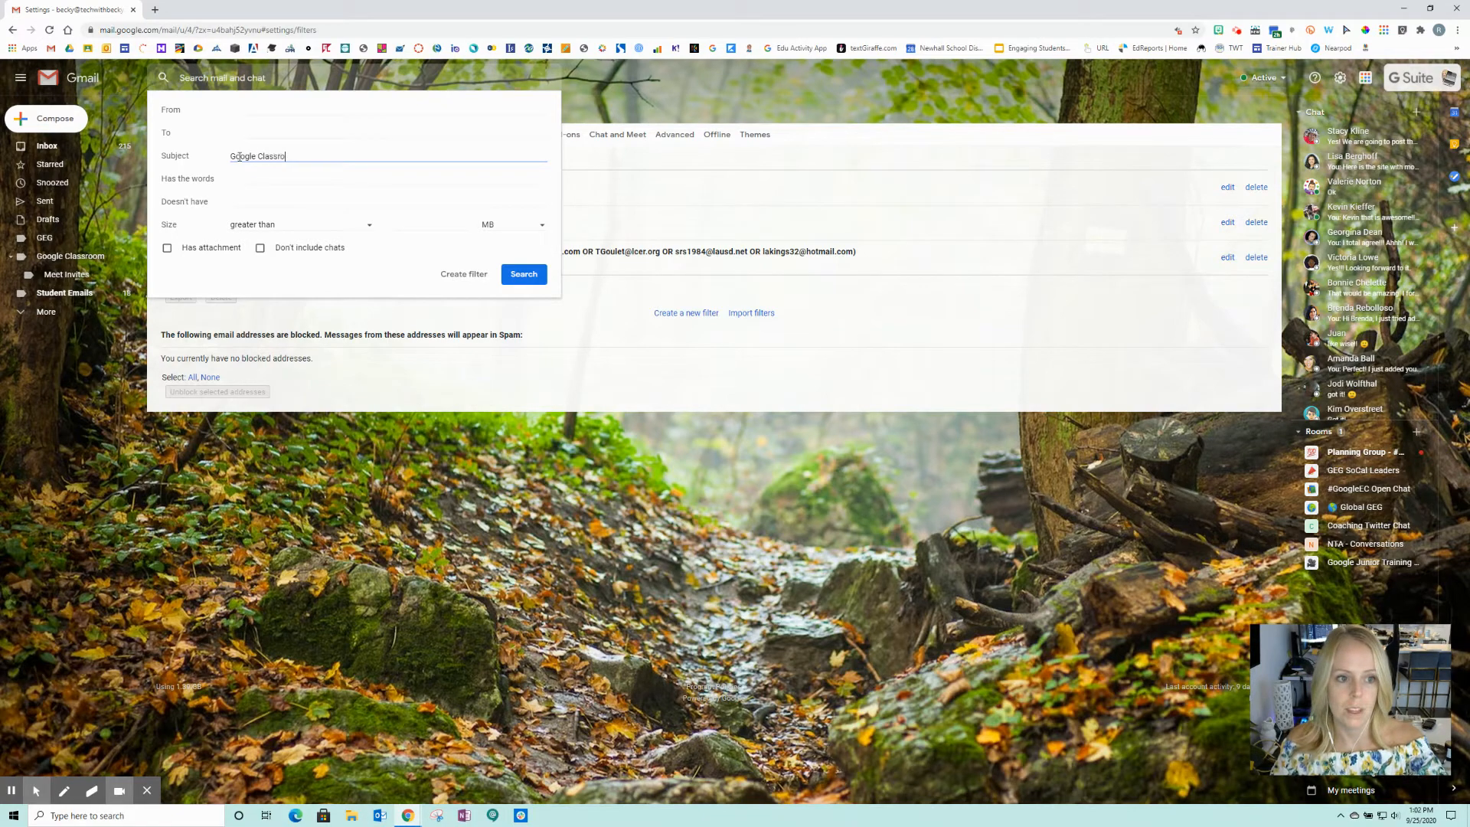
pyautogui.write('o m')
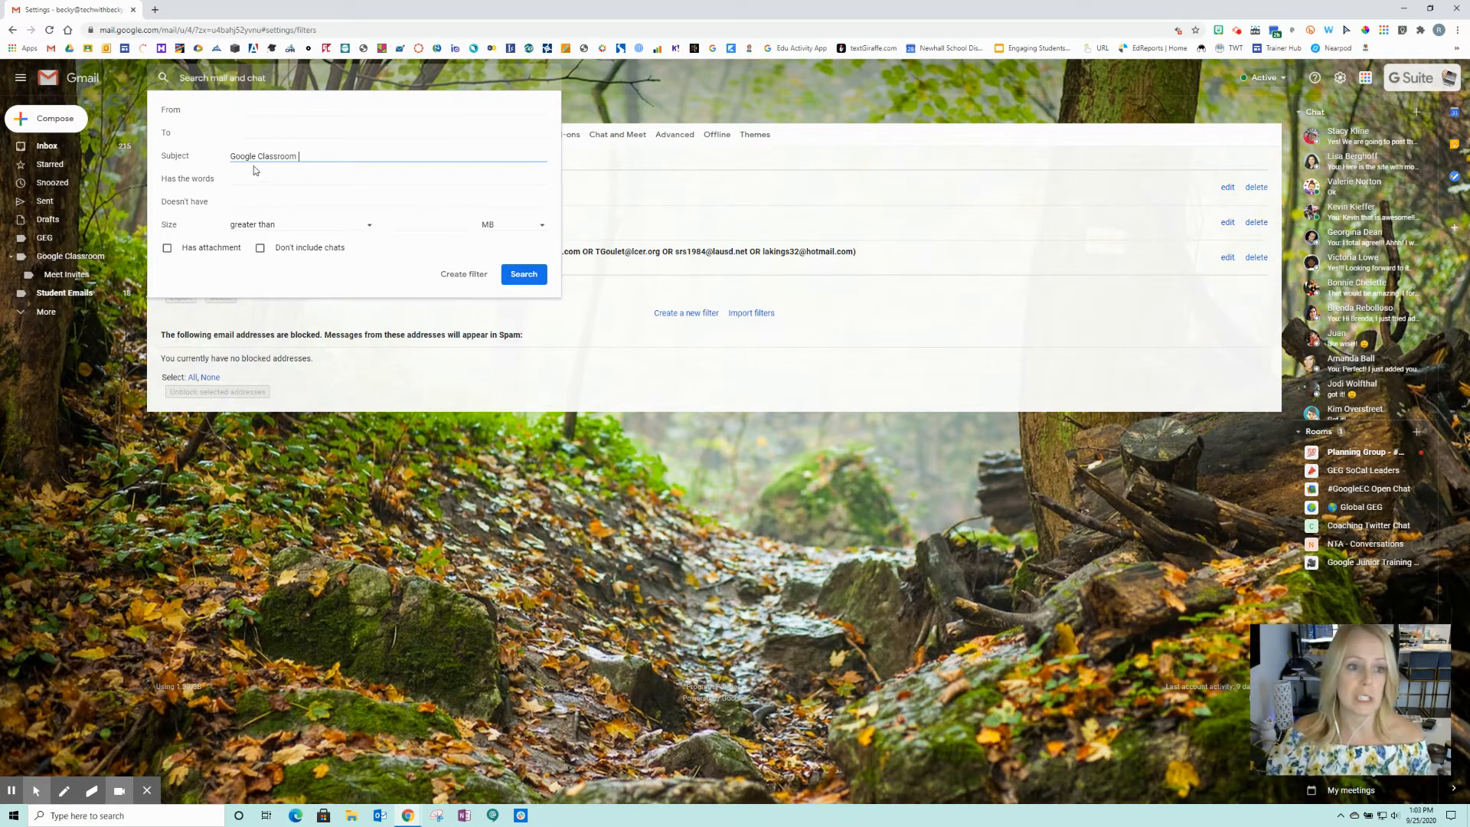
pyautogui.click(464, 277)
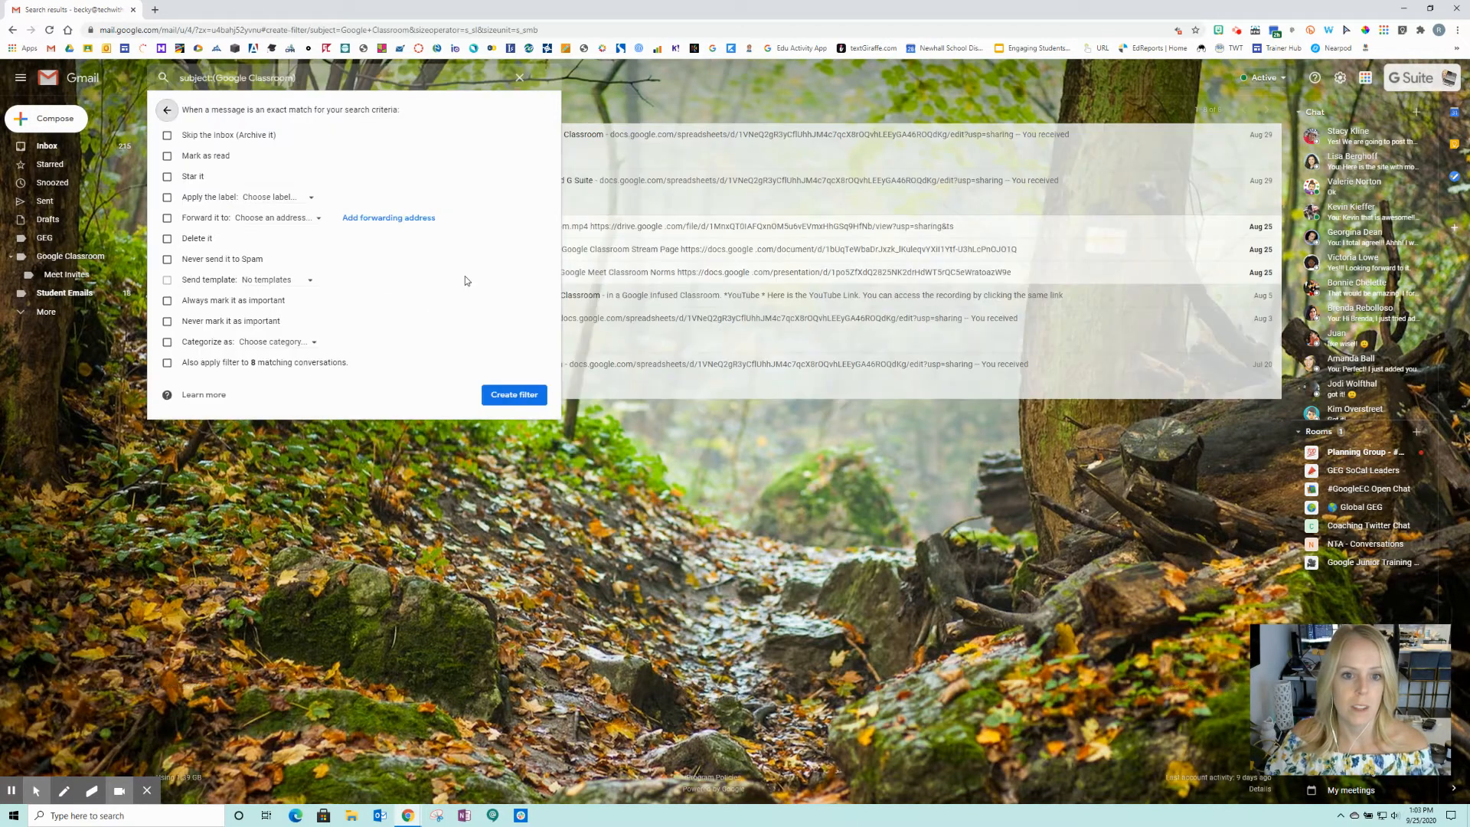
# - Create the filter with Skip the Inbox, the Google Classroom label, Never send it to Spam, and application to the matching conversations
pyautogui.click(167, 135)
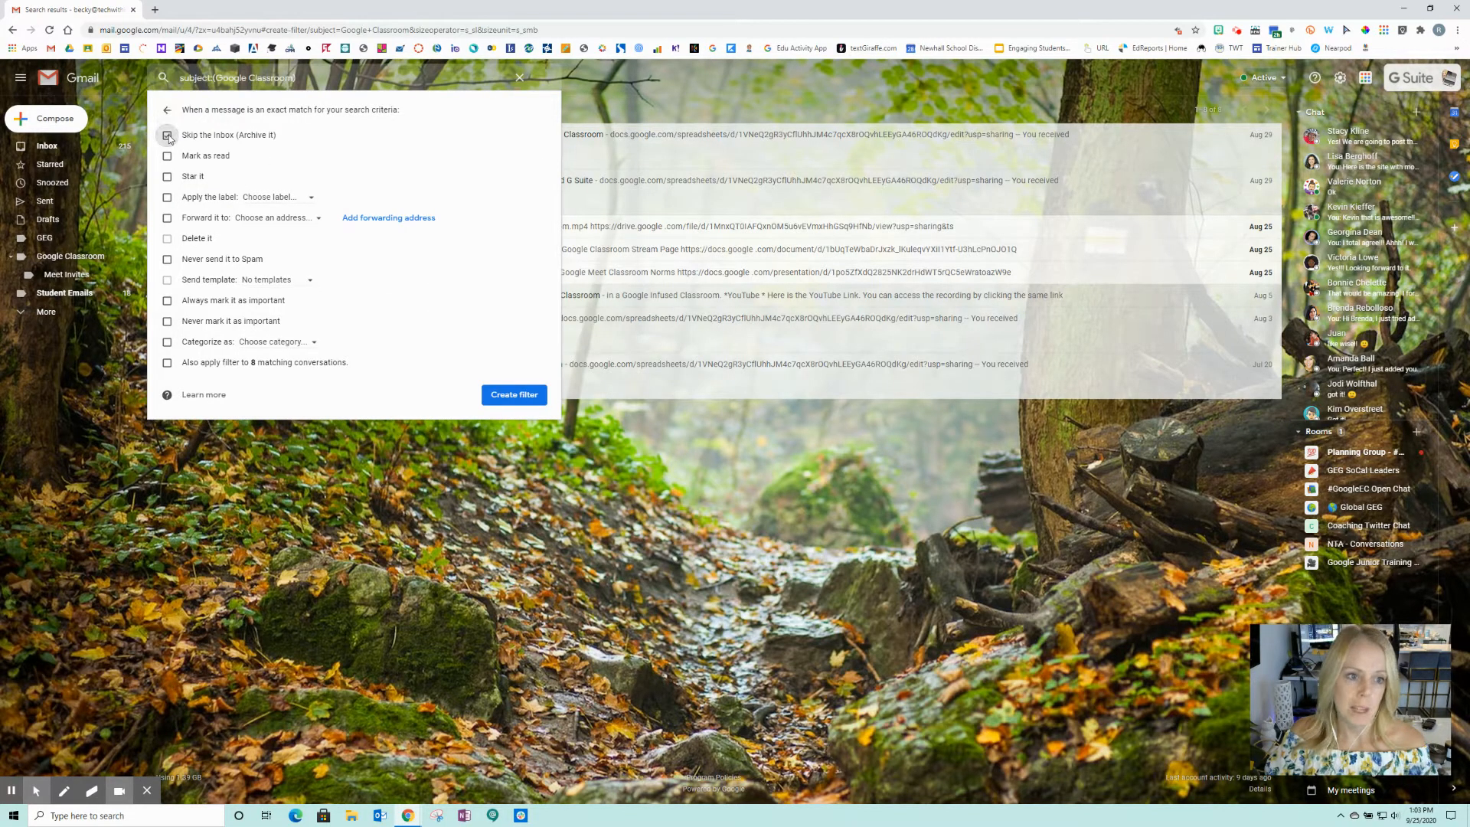
pyautogui.click(167, 197)
pyautogui.click(277, 197)
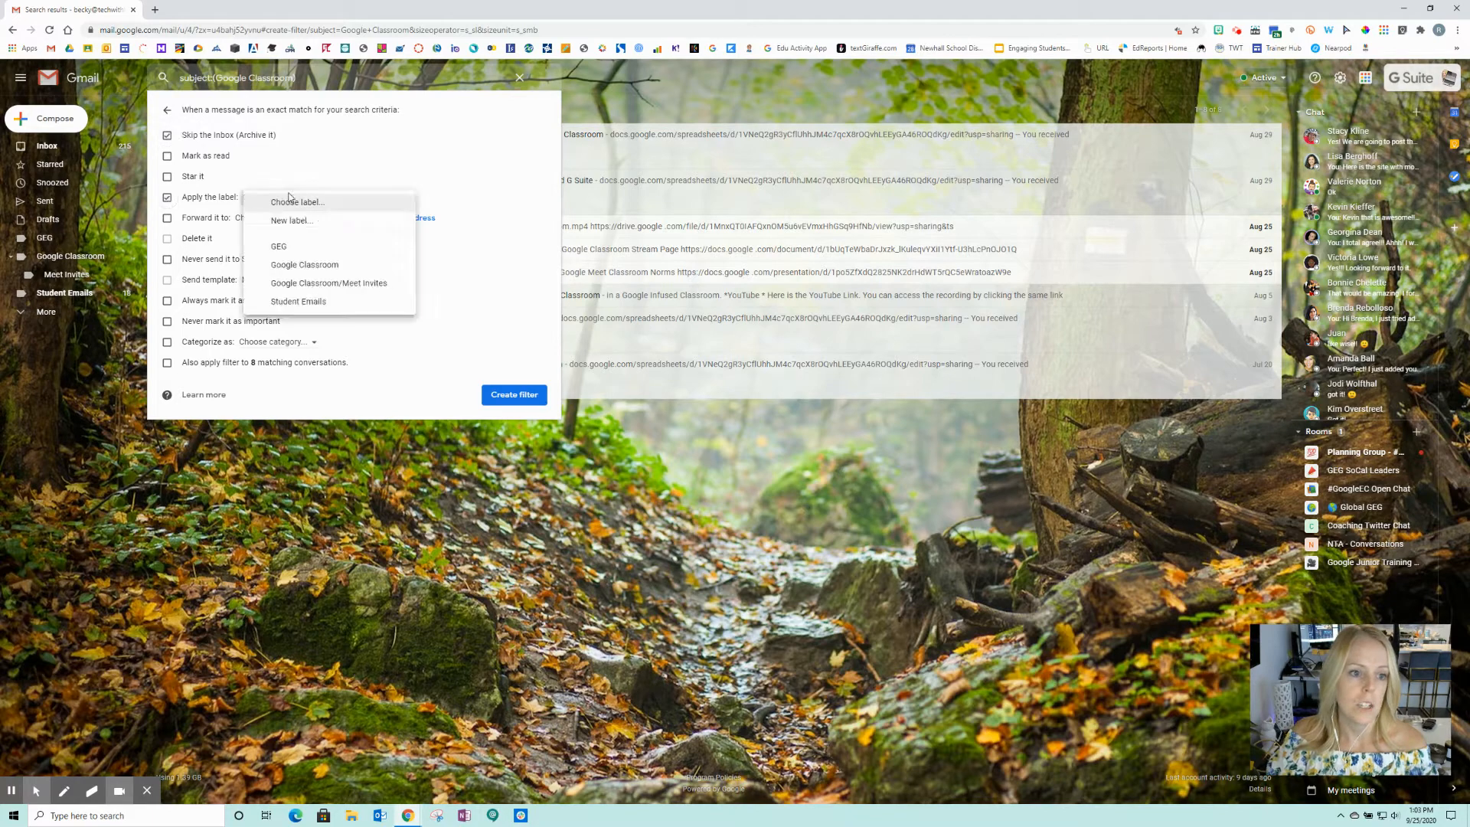
pyautogui.click(306, 265)
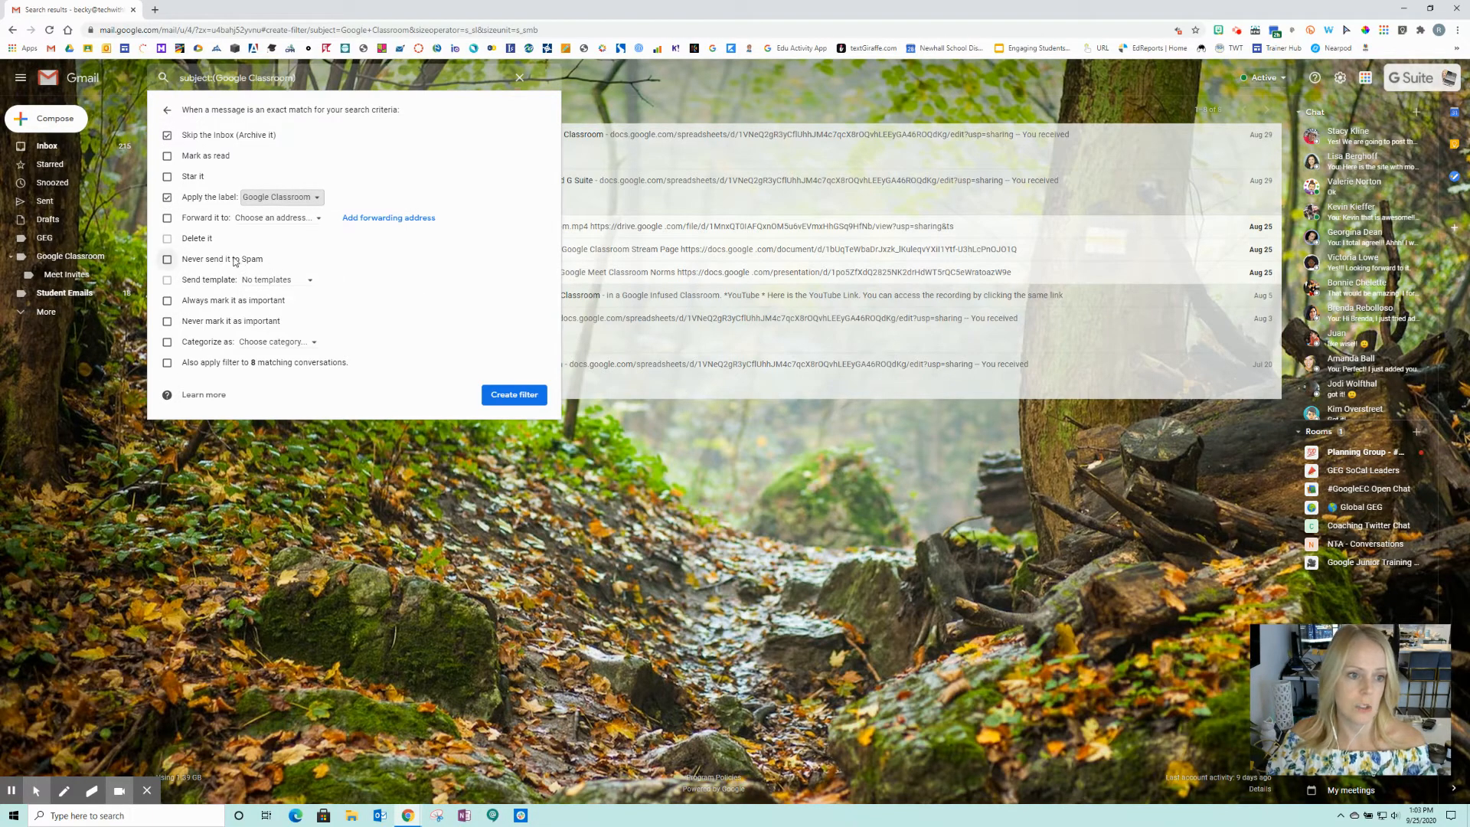
pyautogui.click(167, 260)
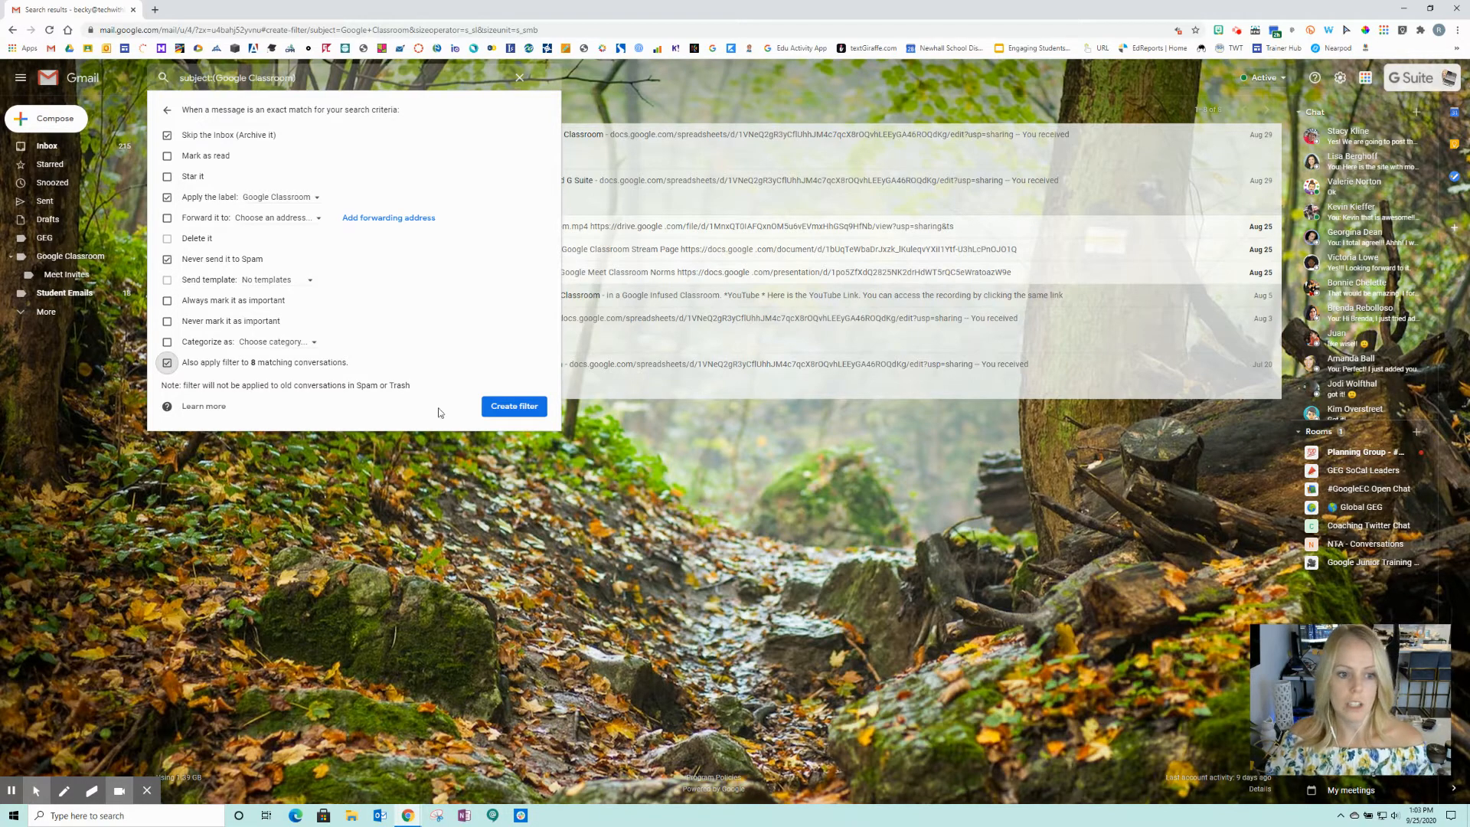
pyautogui.click(504, 410)
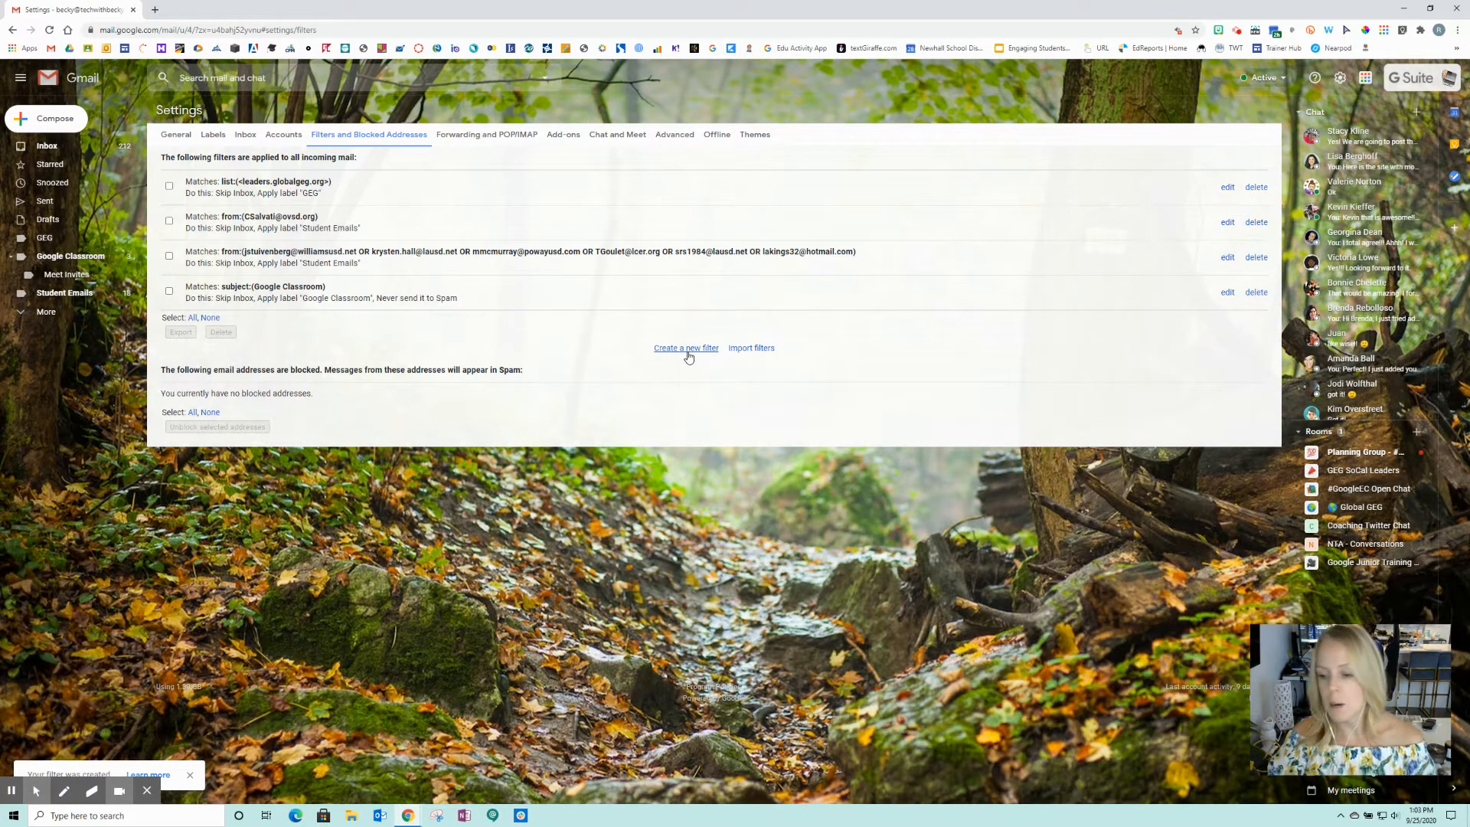
# - Return to the inbox and start a sender-based filter from the first Sep 21 Delivery Status Notification (Failure) message, continuing to its actions
pyautogui.click(61, 150)
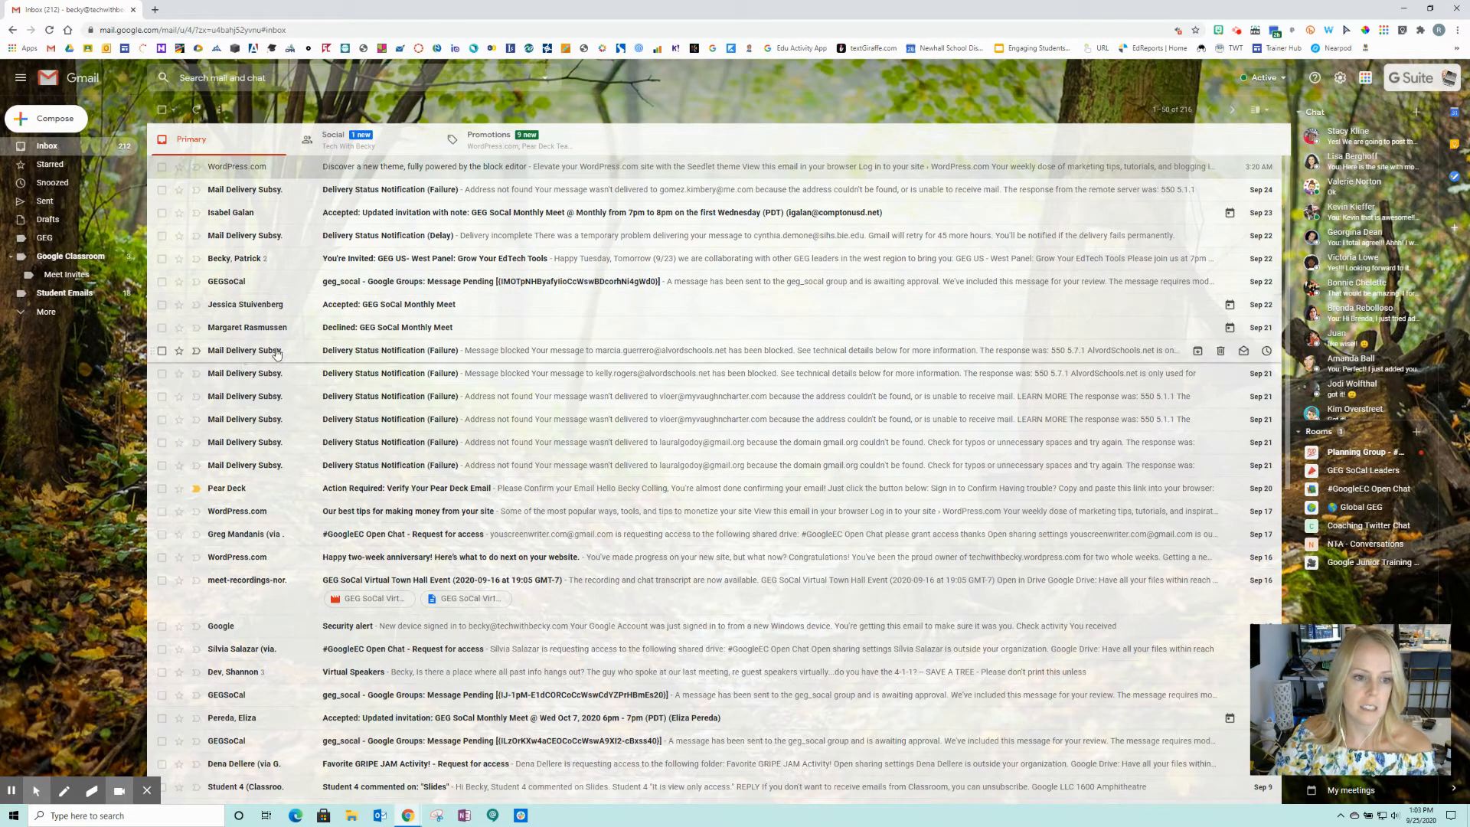
pyautogui.click(162, 351)
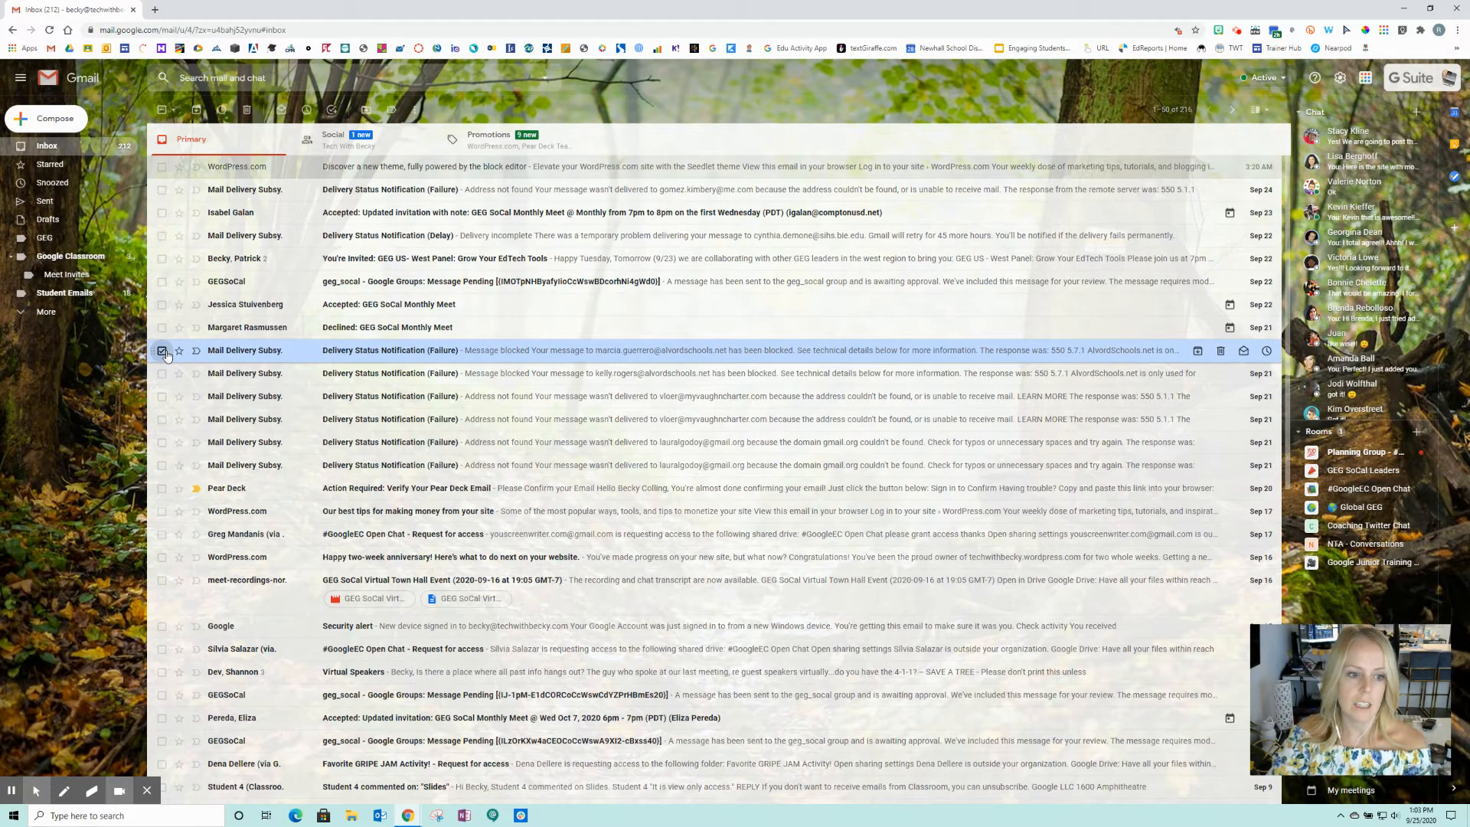
pyautogui.click(415, 110)
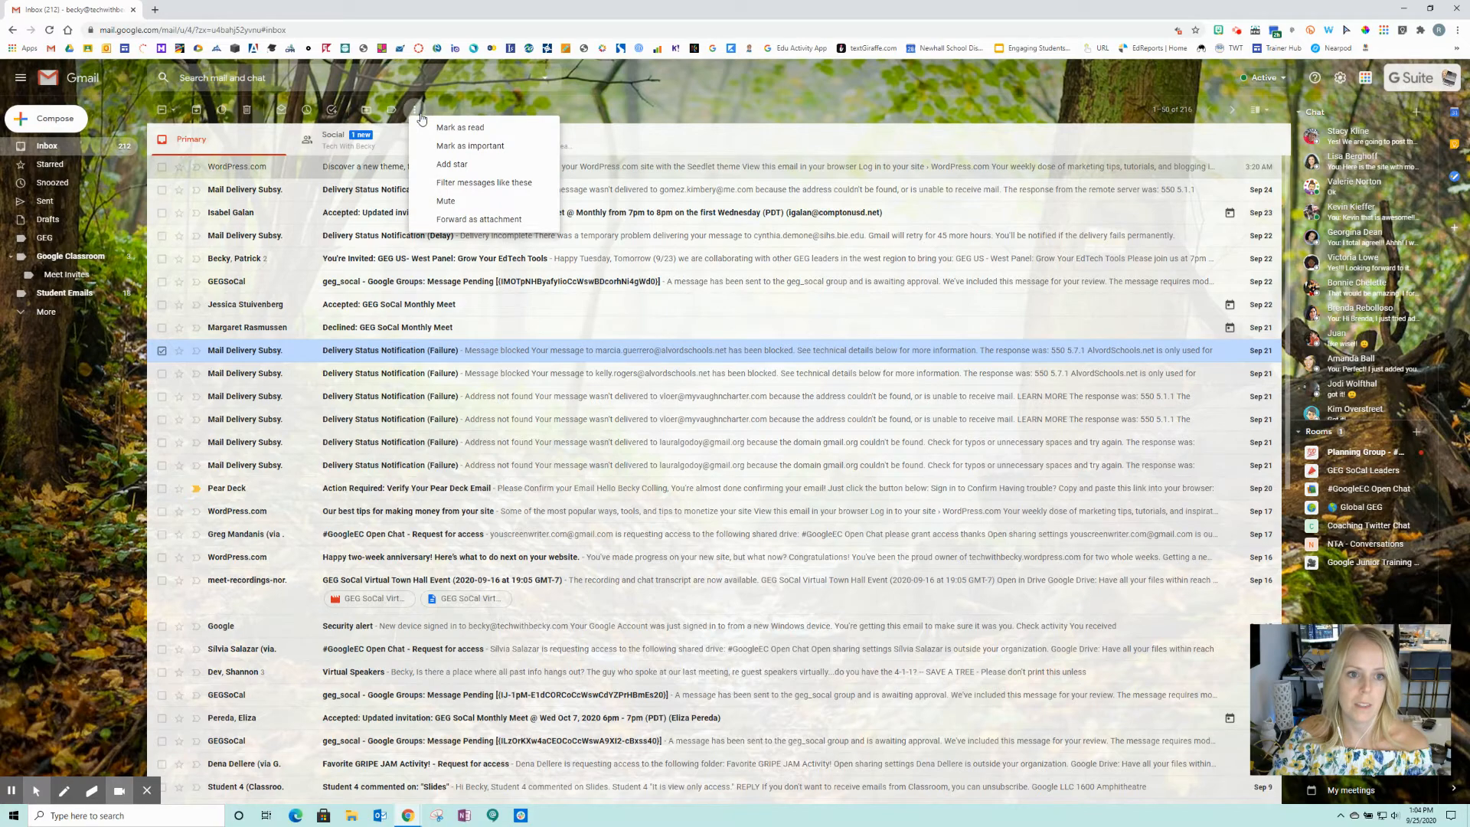
pyautogui.click(456, 184)
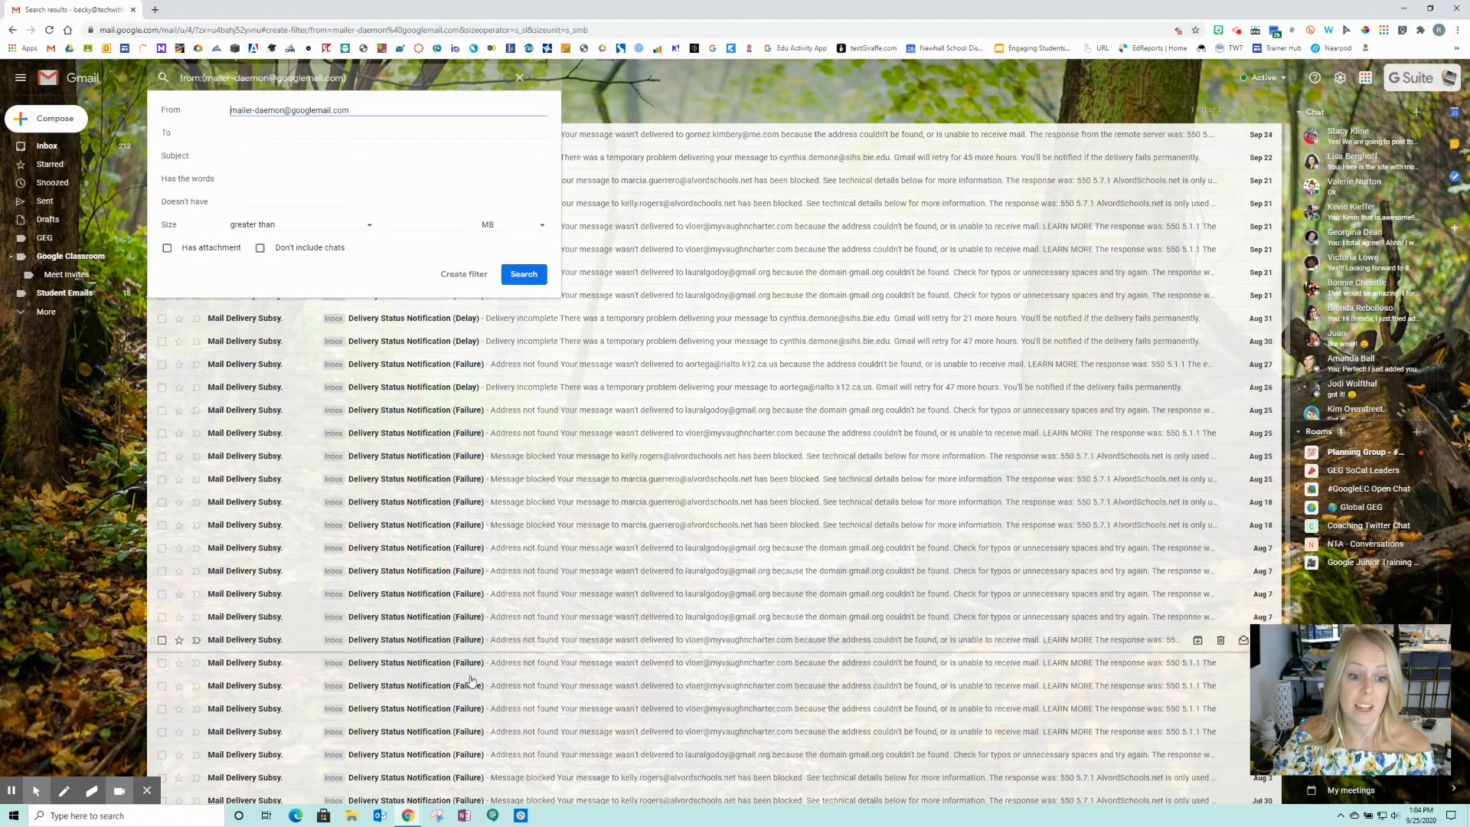
pyautogui.click(449, 276)
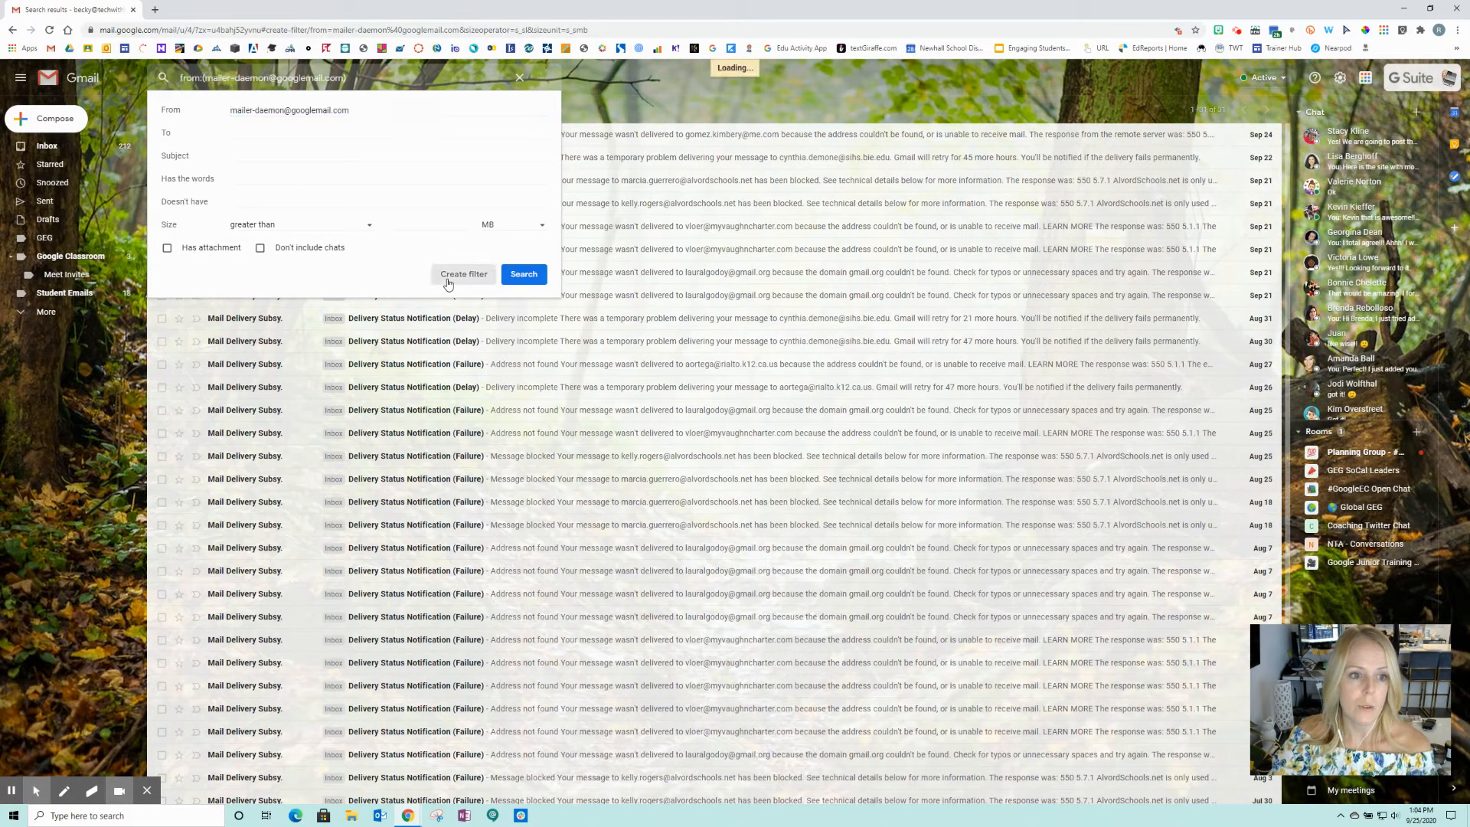
# - Create the filter with Skip the Inbox, Mark as read, a new label named Mail Delivery Failure, and application to the matching conversations
pyautogui.click(167, 135)
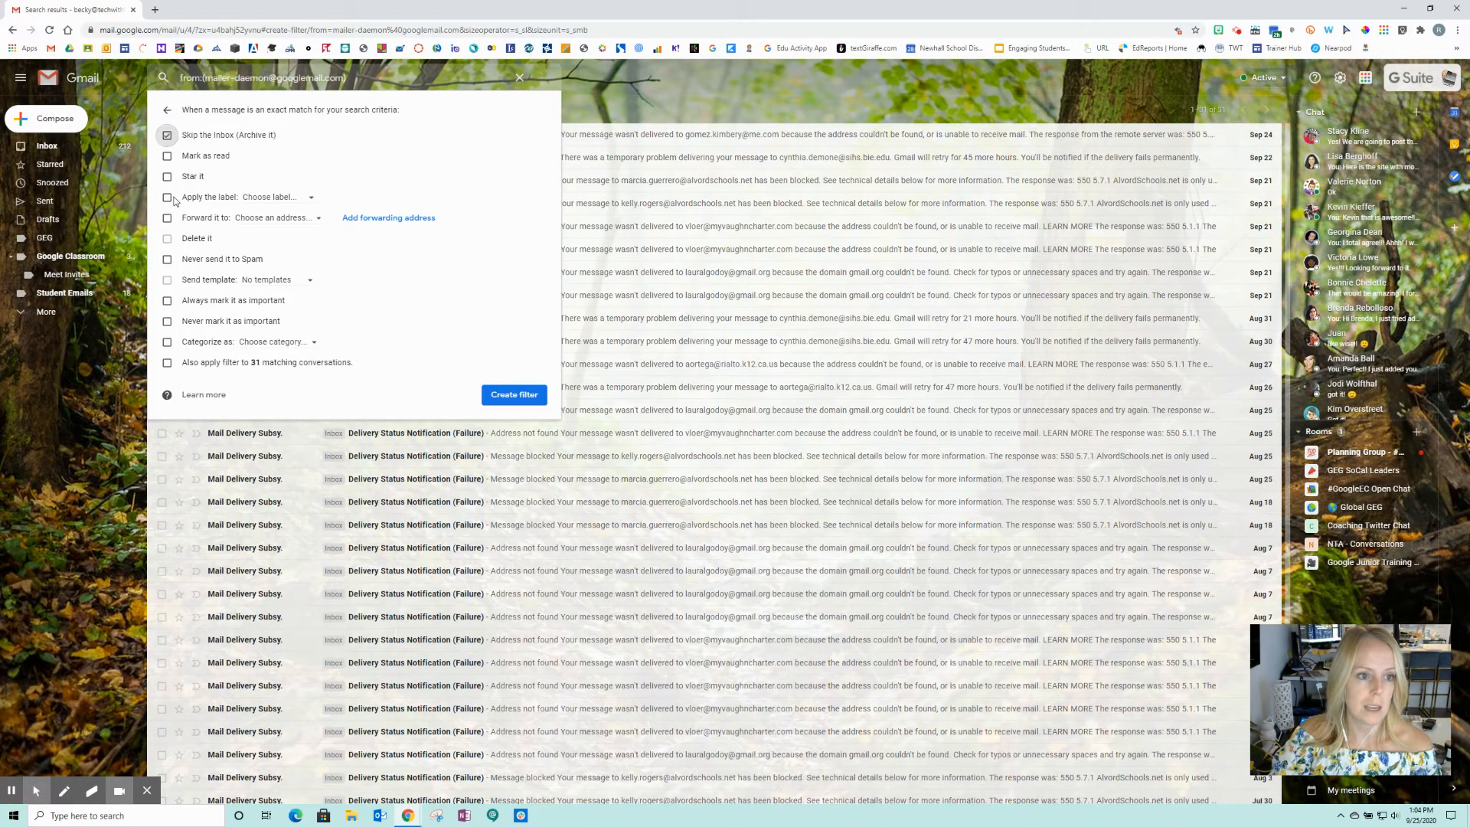
pyautogui.click(167, 197)
pyautogui.click(279, 201)
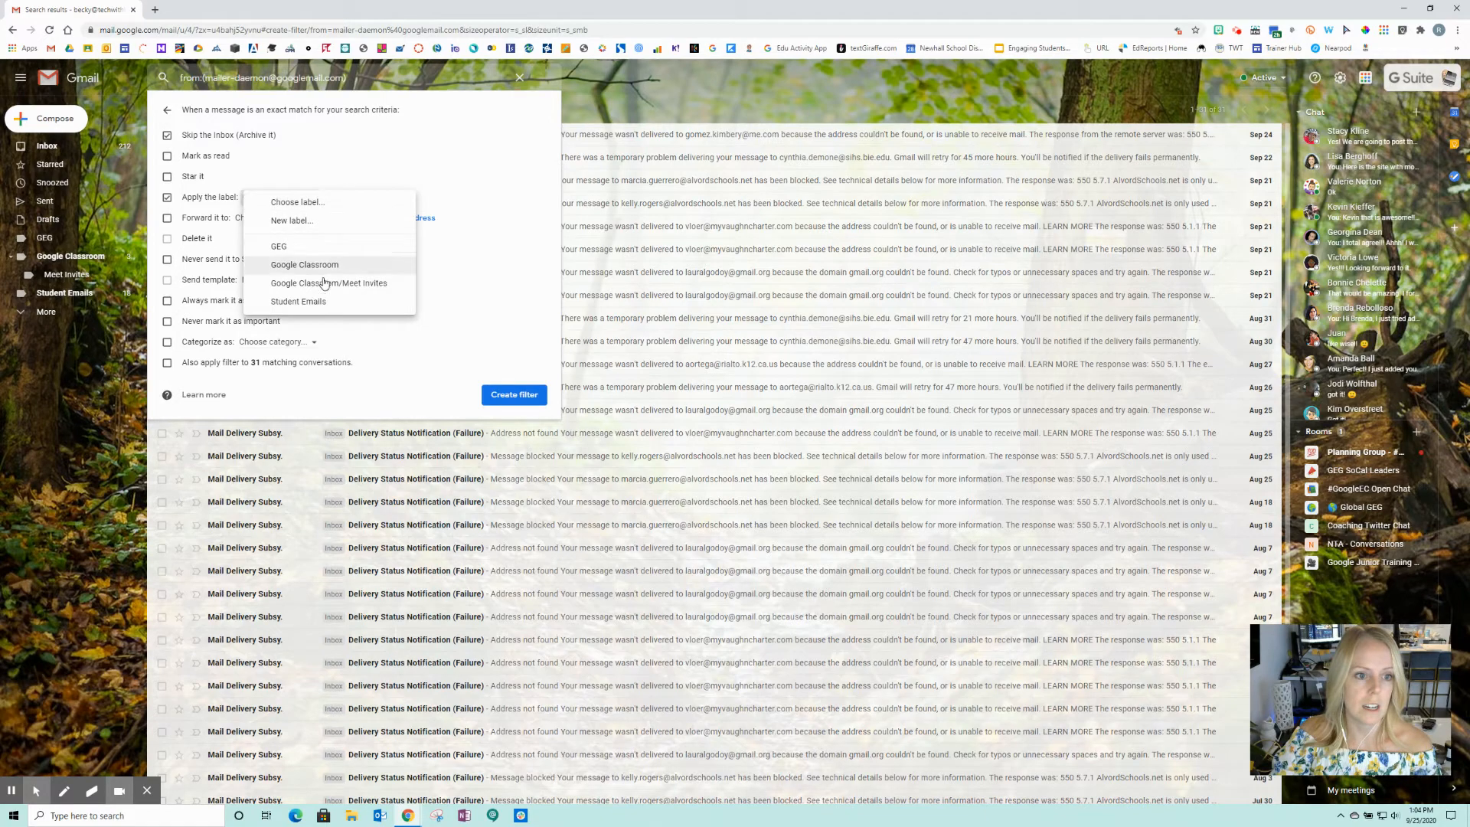
pyautogui.click(312, 221)
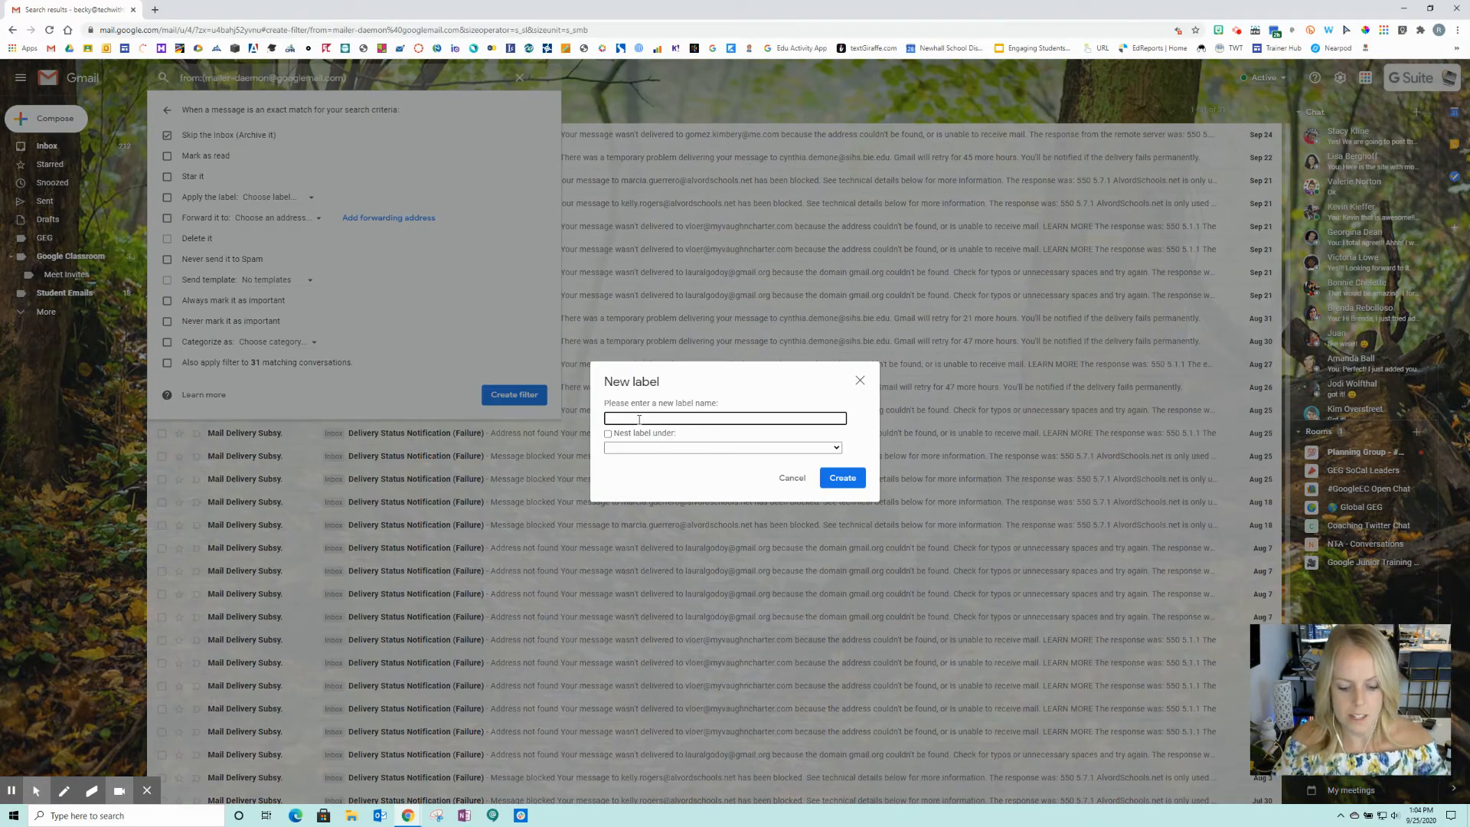
pyautogui.write('Mail D')
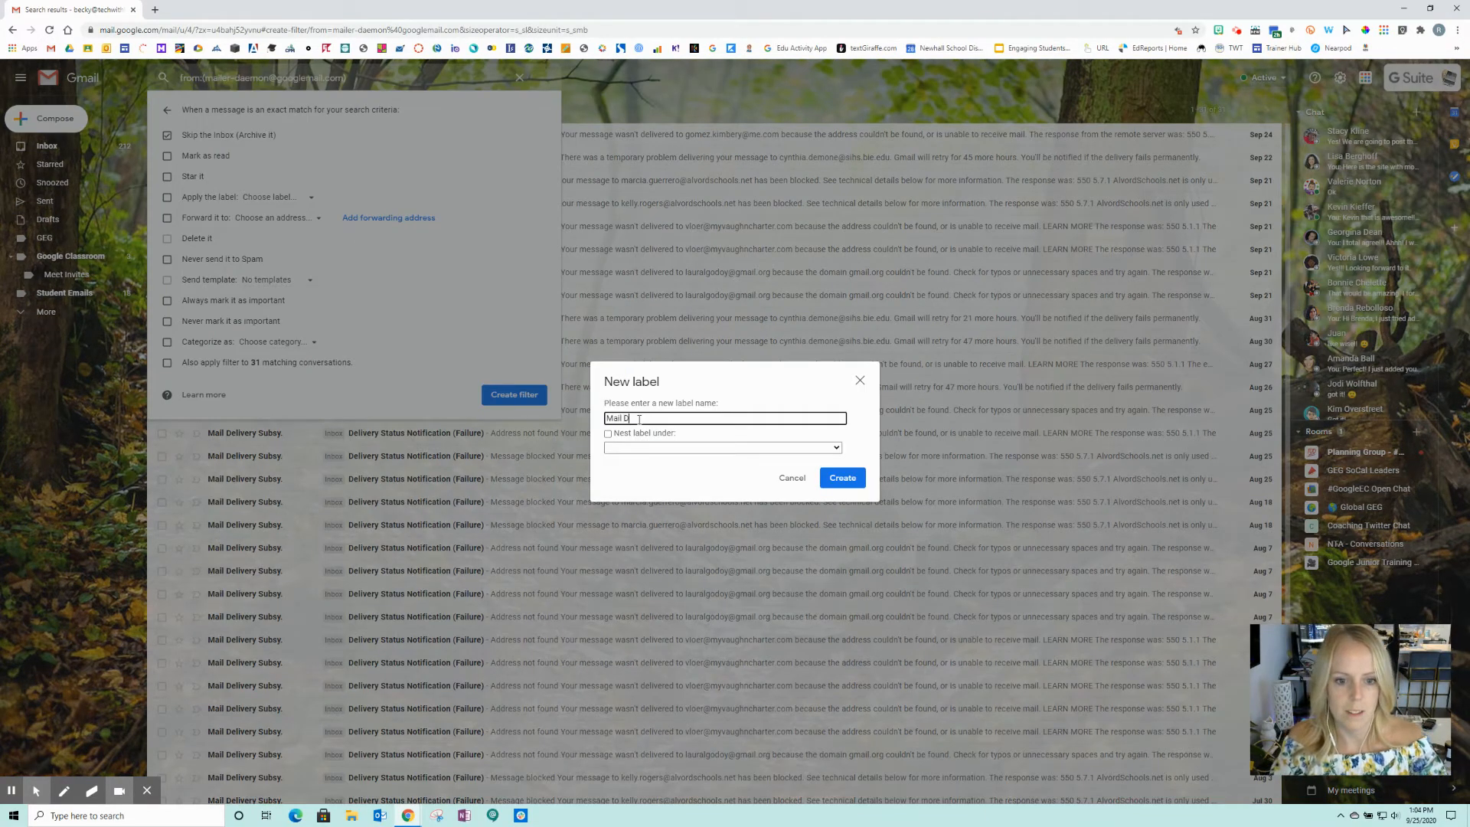
pyautogui.write('elivery Failure')
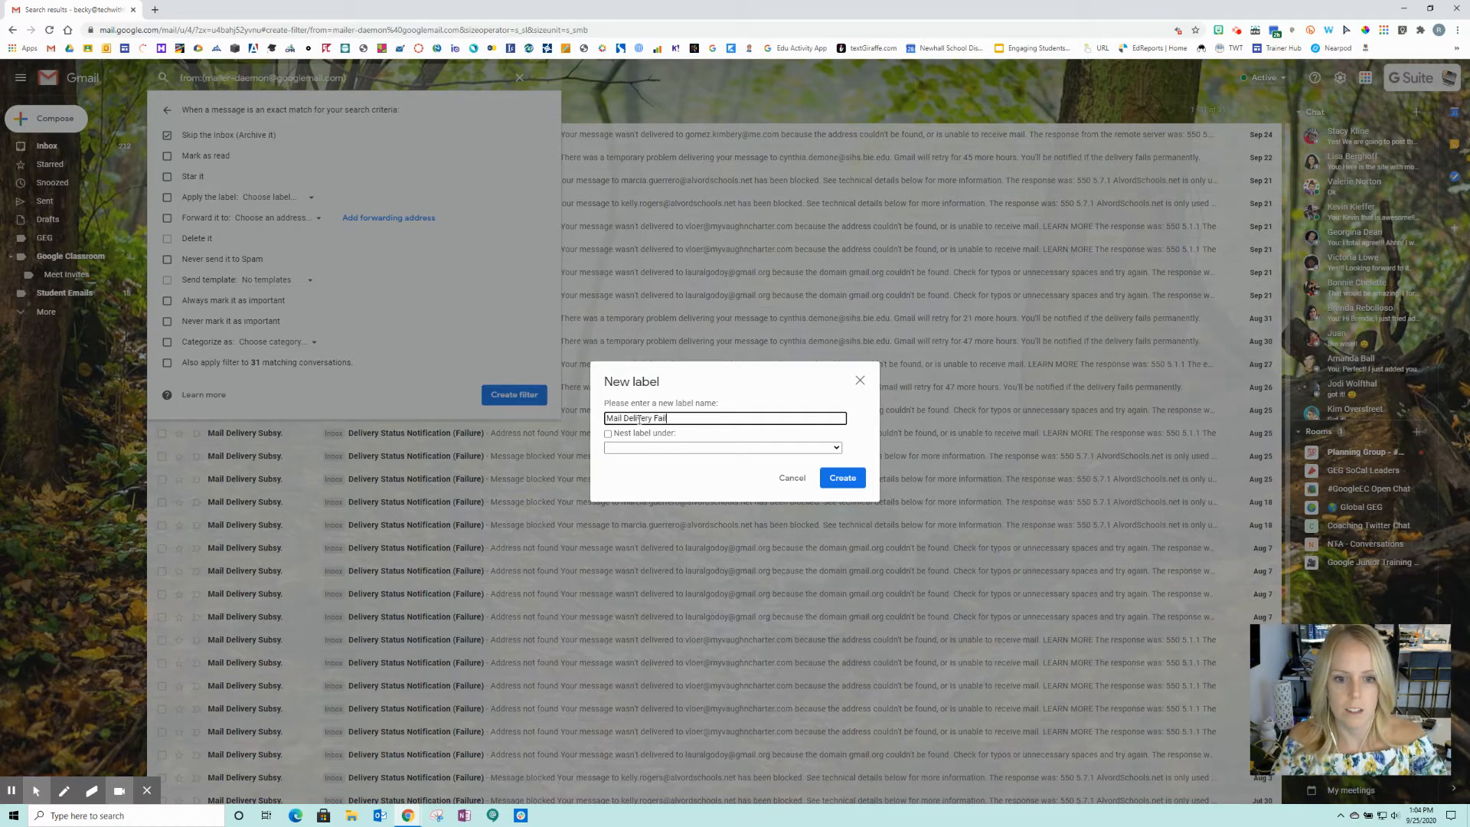
pyautogui.click(842, 479)
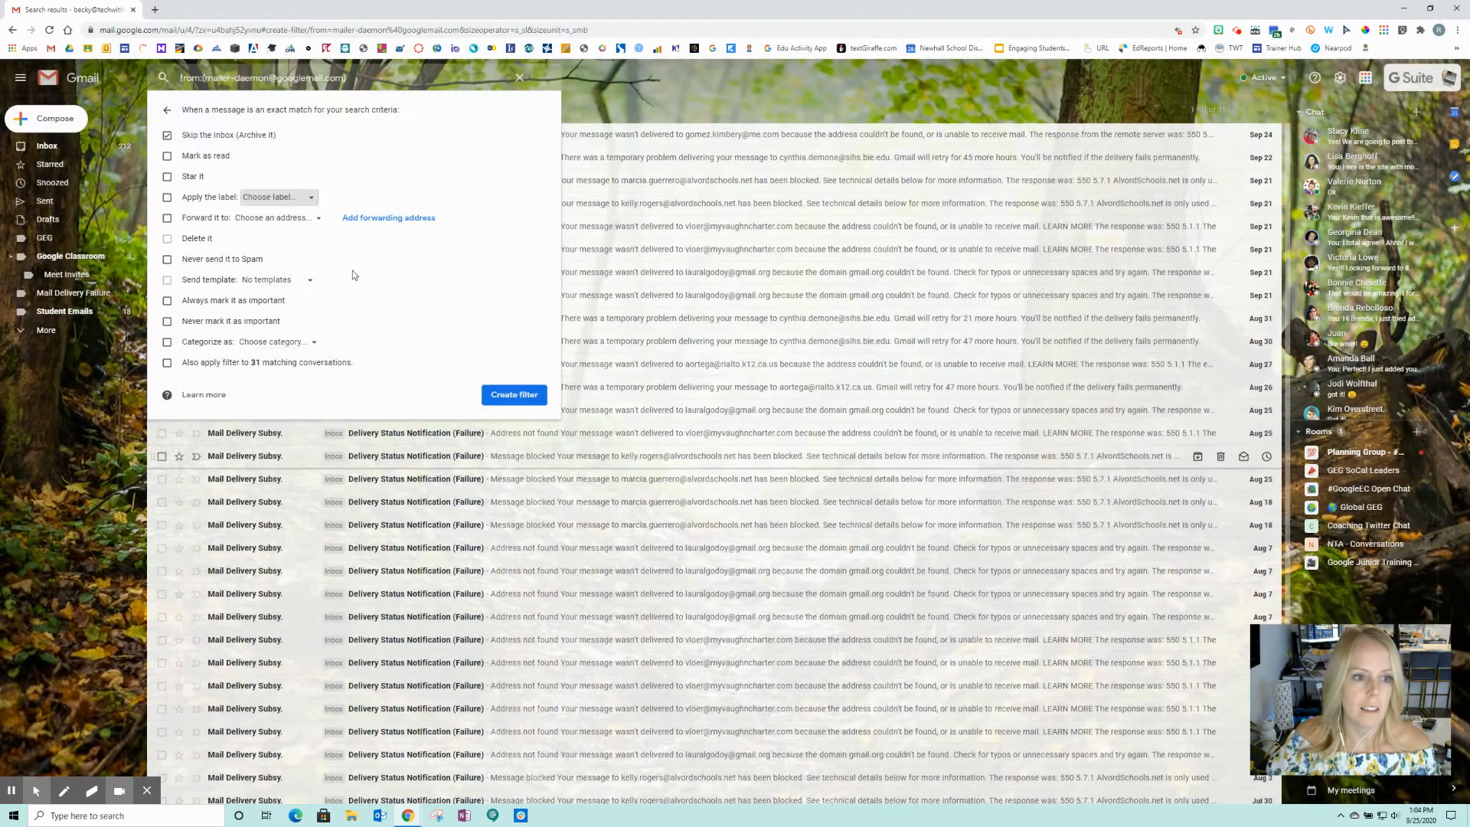
pyautogui.click(166, 156)
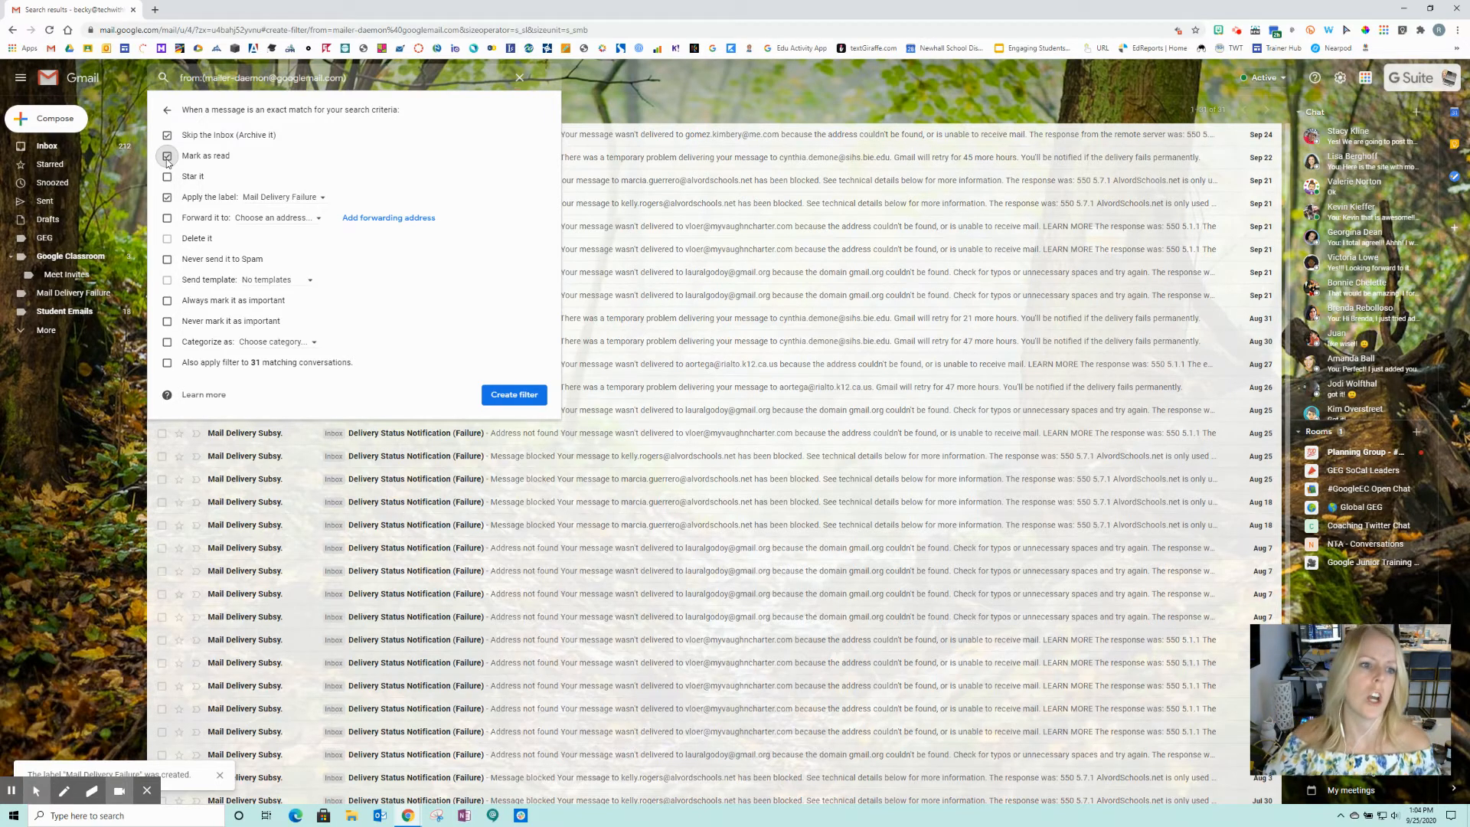
pyautogui.click(168, 363)
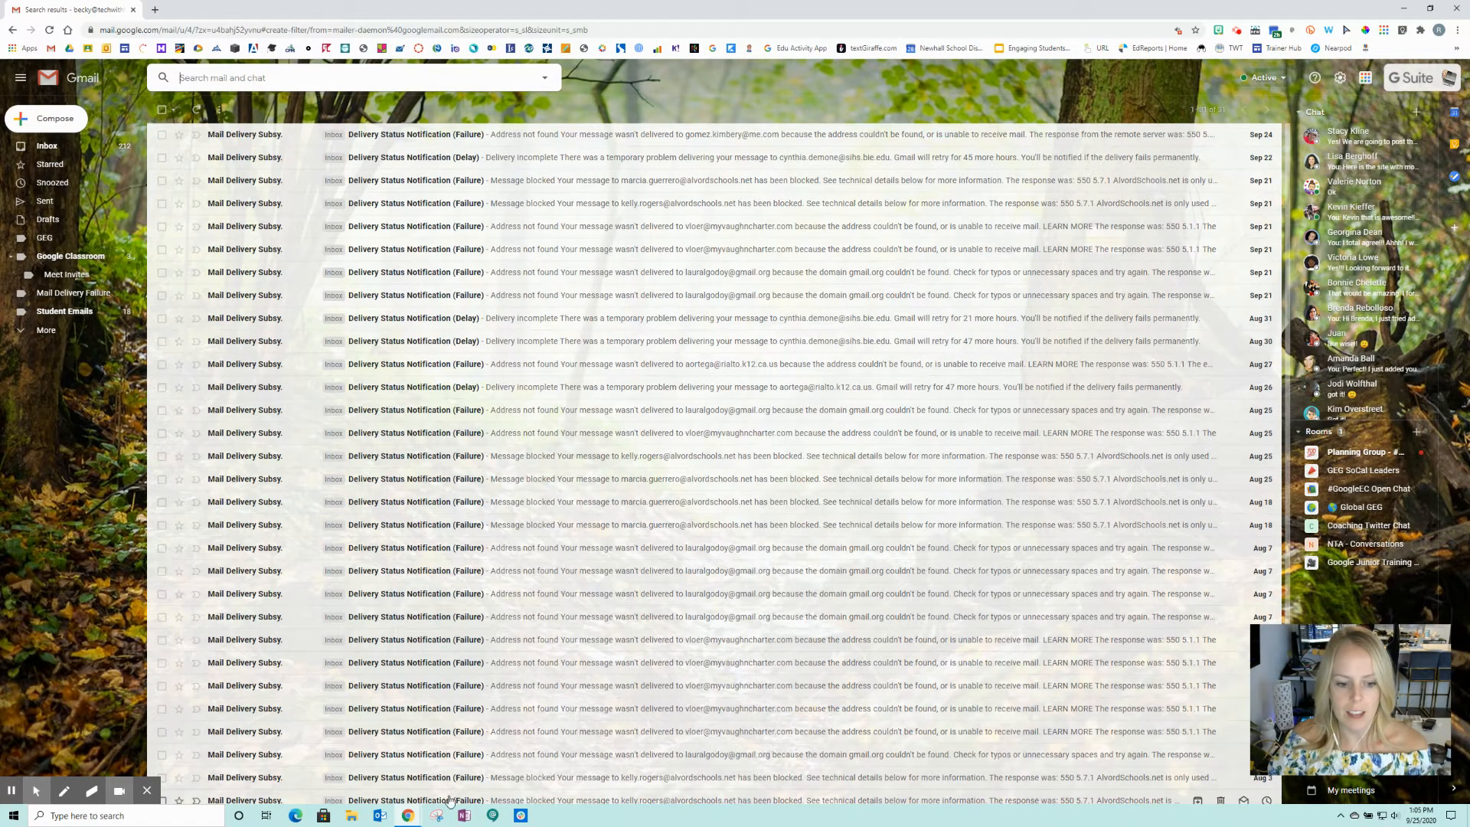
# - Switch to the other Gmail account's window to view its Hangouts contact list, and return to the filtered search results
pyautogui.moveTo(408, 819)
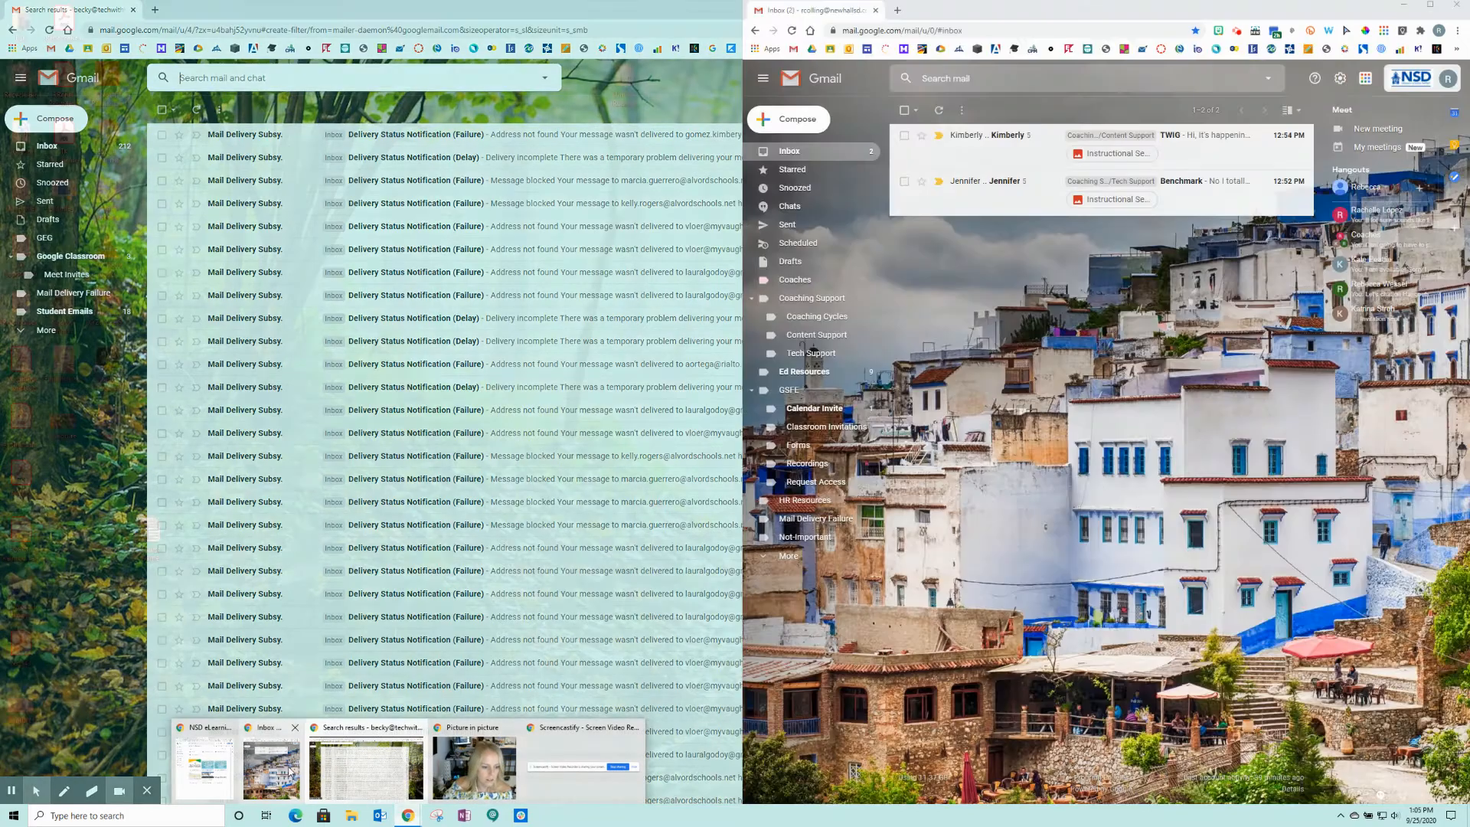
pyautogui.click(290, 774)
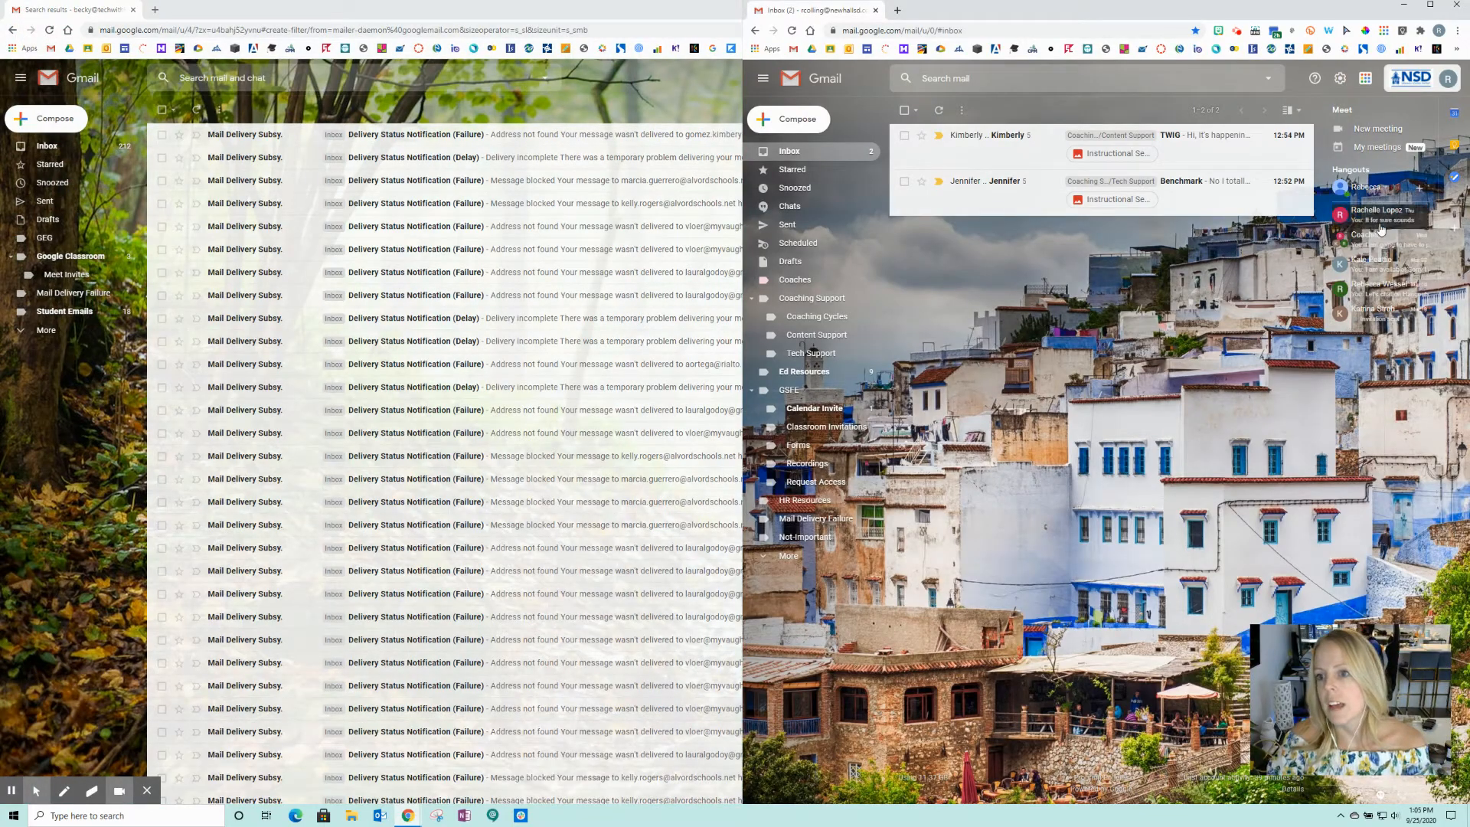
pyautogui.click(1420, 194)
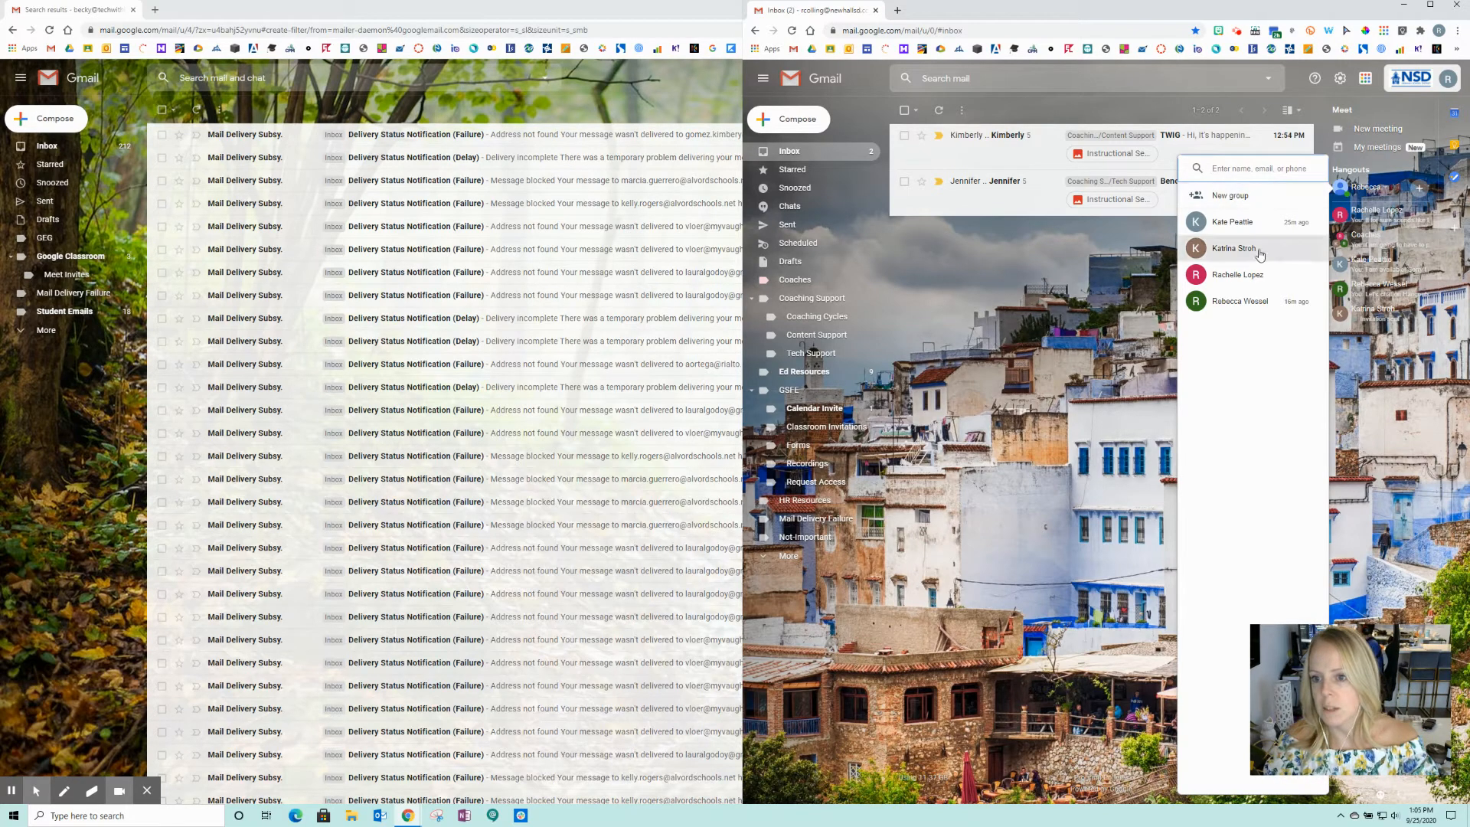
pyautogui.moveTo(1248, 309)
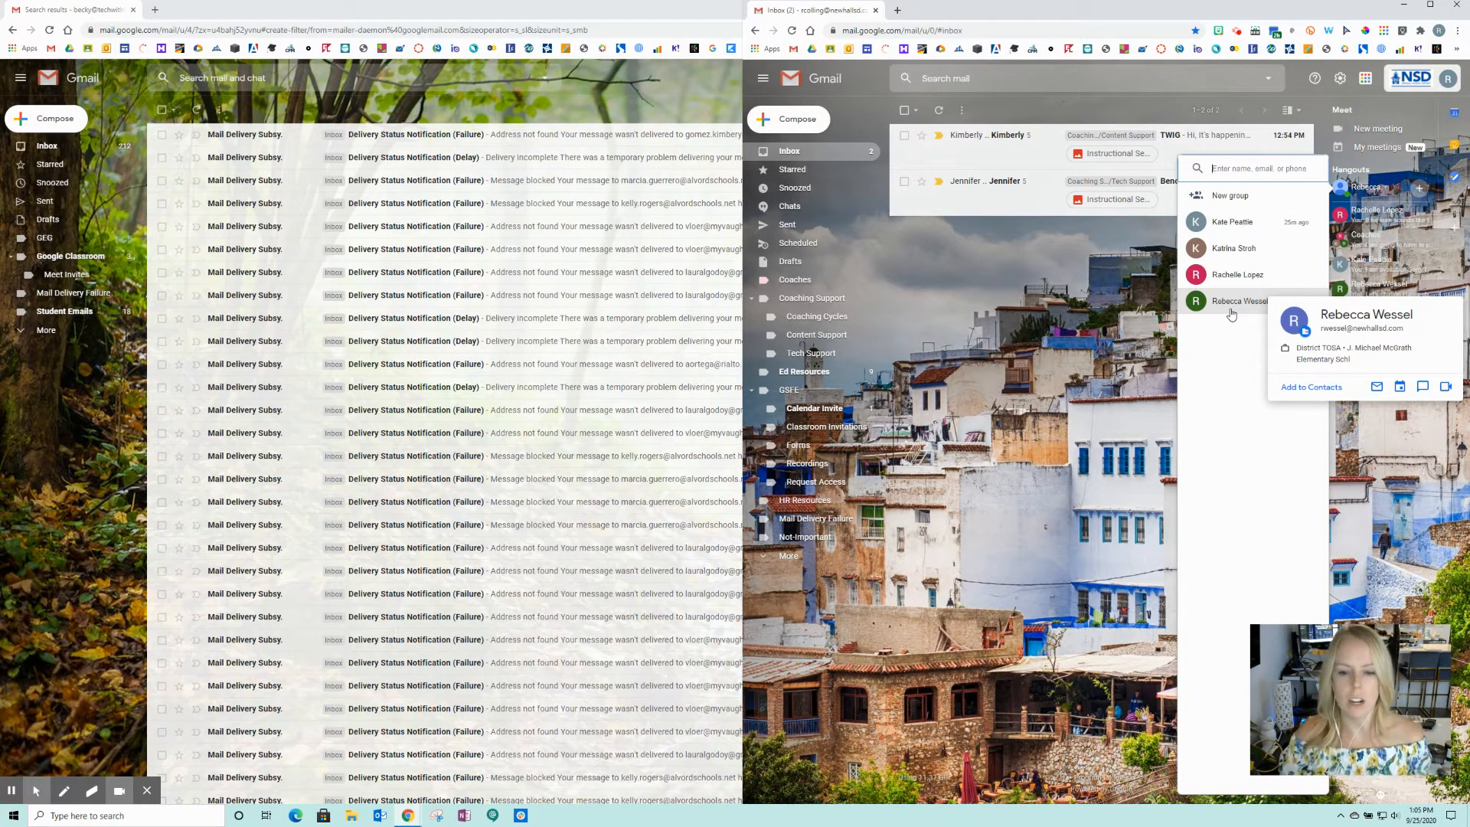
pyautogui.click(640, 14)
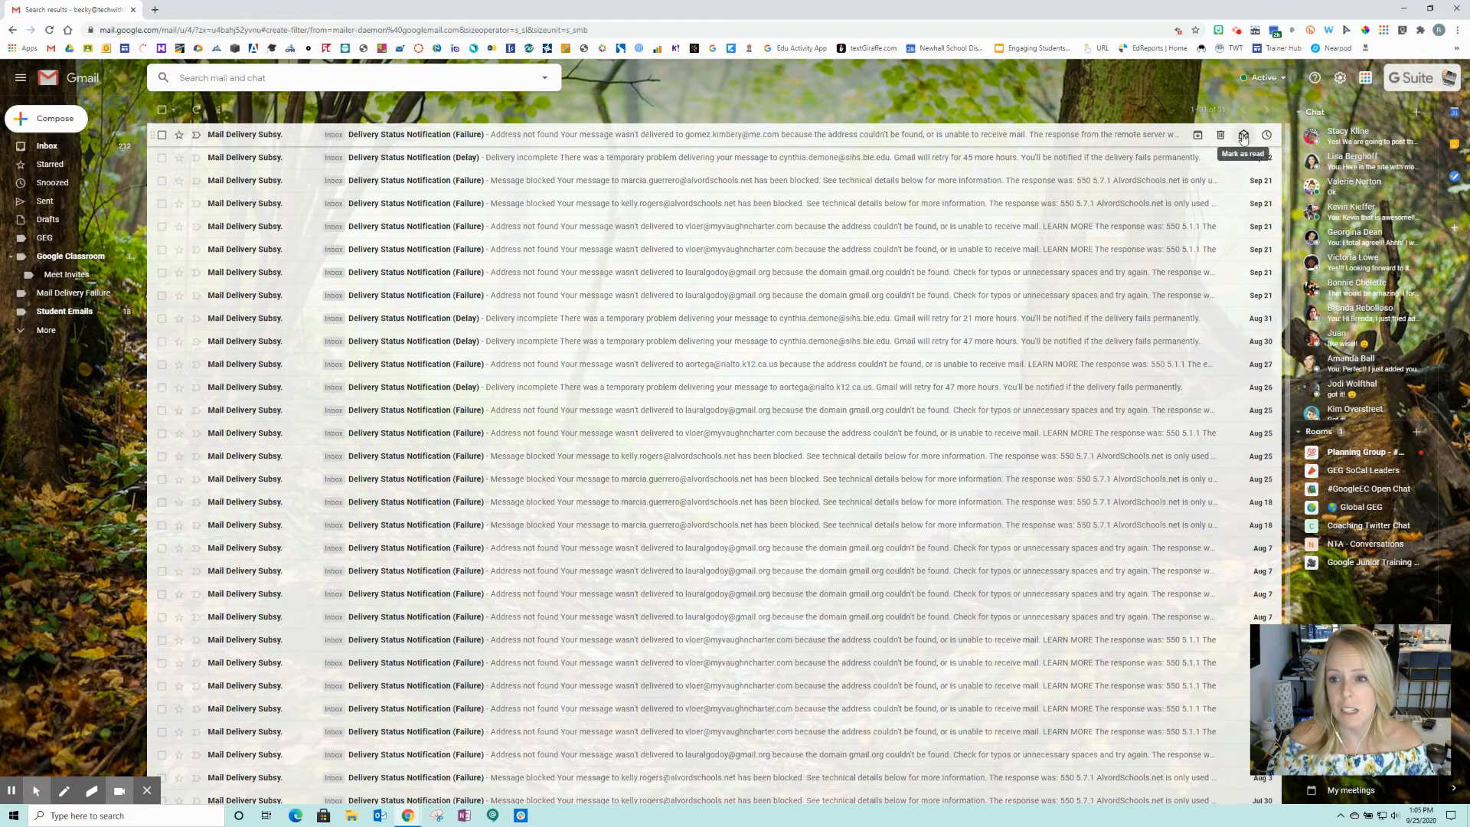
# - Return to the inbox and snooze the "Accepted: Updated invitation with note: GEG SoCal Monthly Meet" message until later today
pyautogui.click(1244, 139)
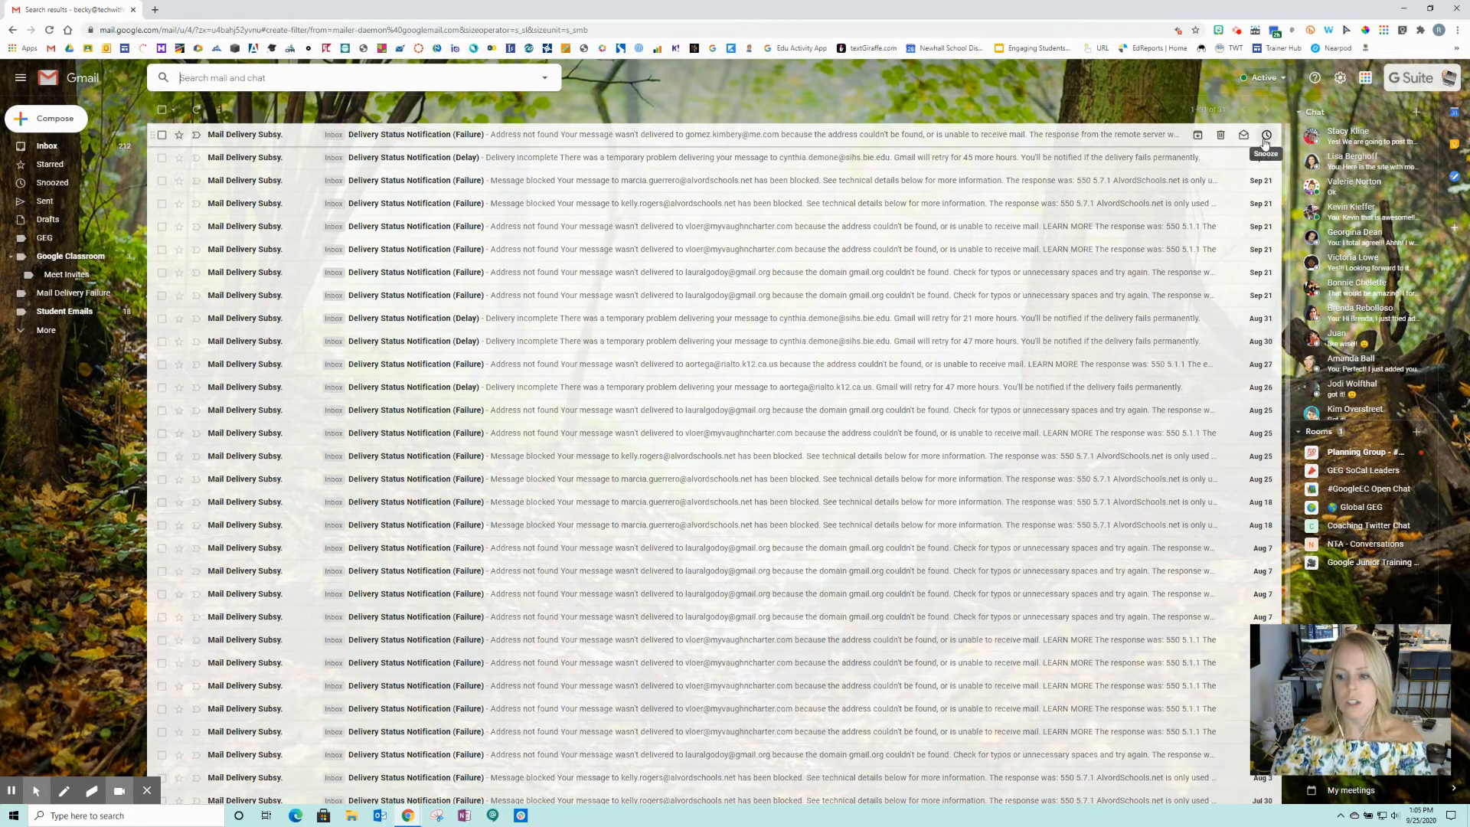
pyautogui.click(47, 147)
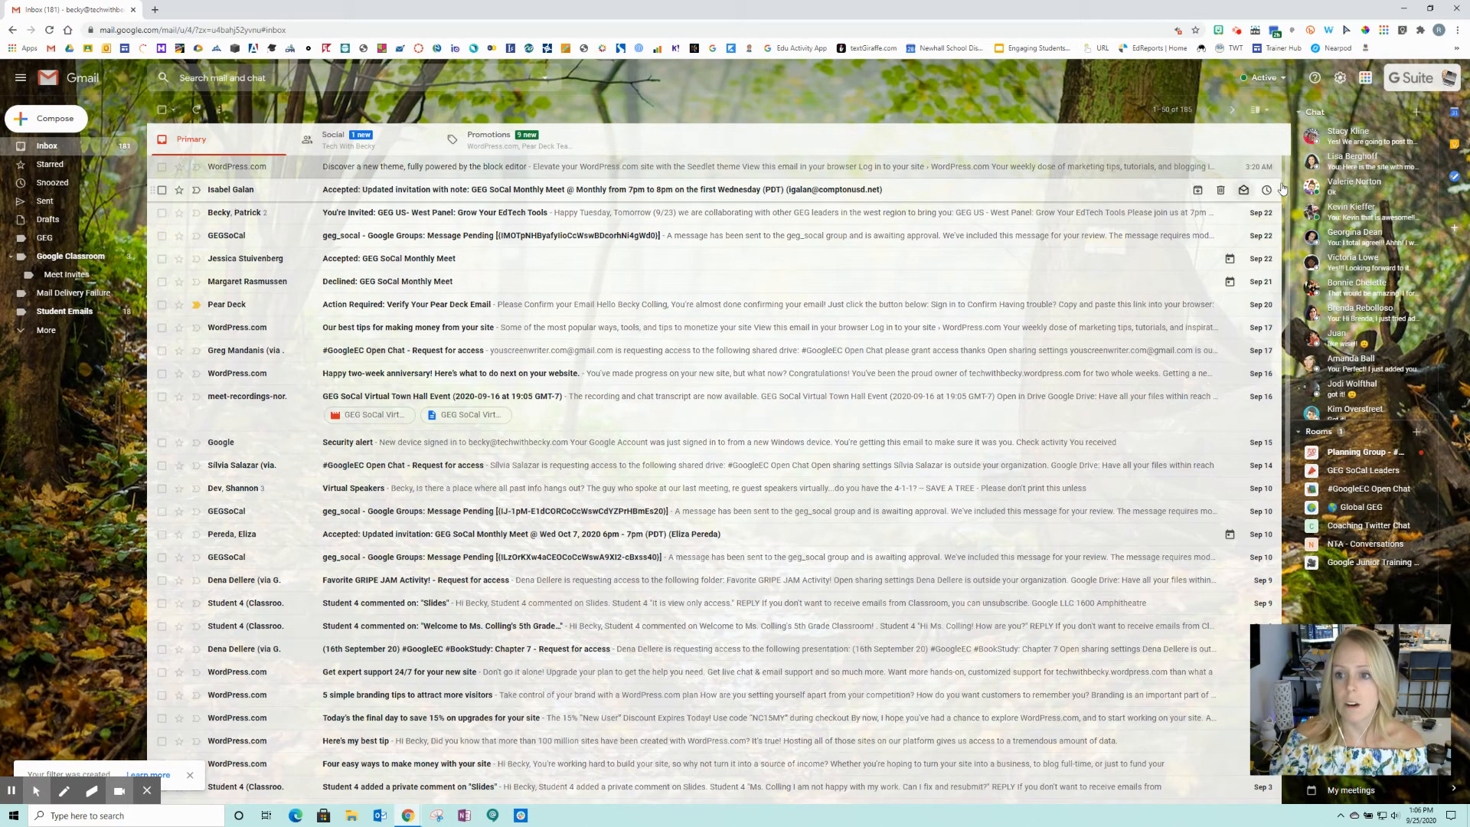
pyautogui.click(1268, 190)
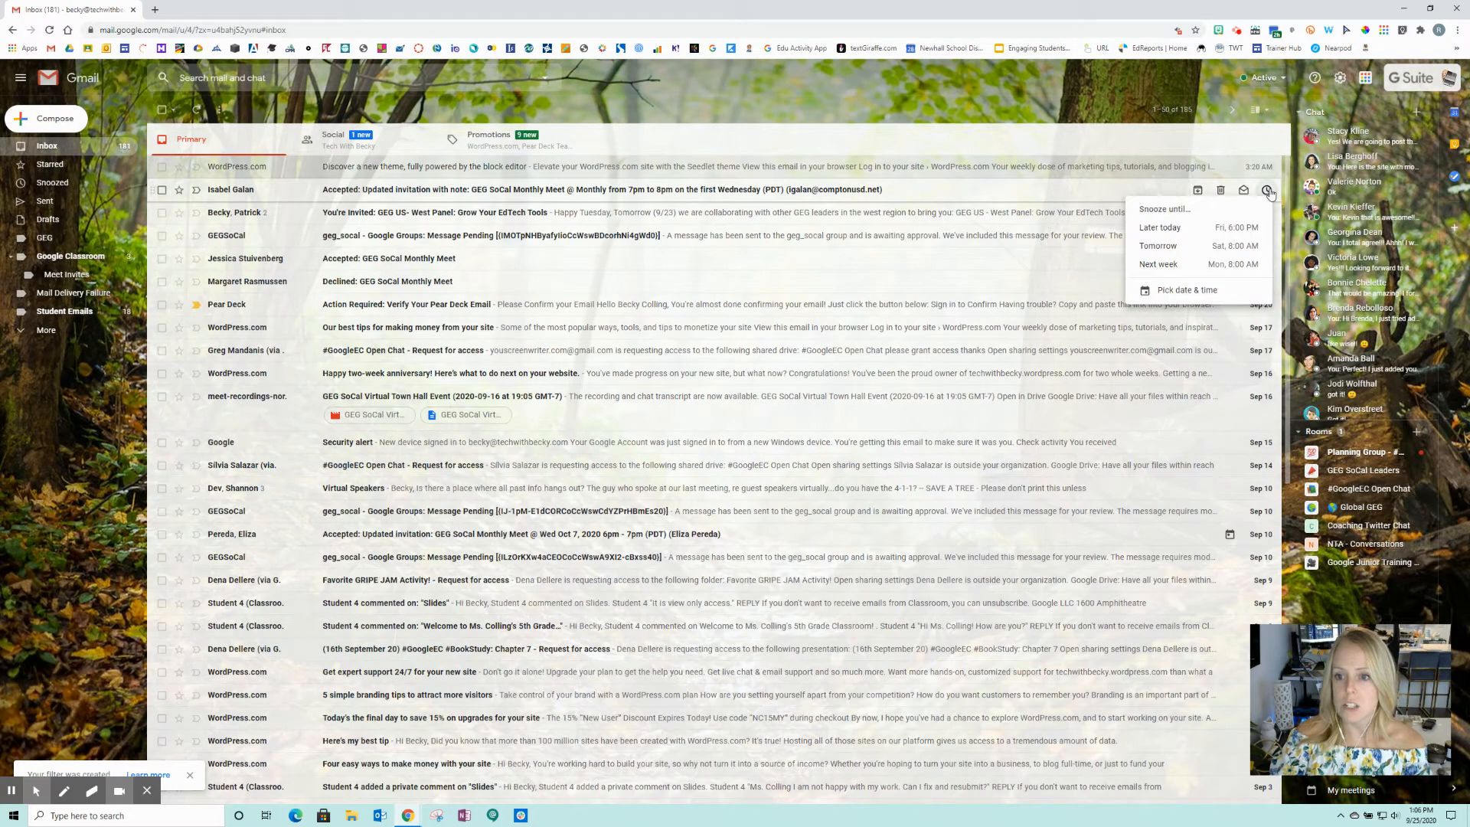
pyautogui.click(1179, 231)
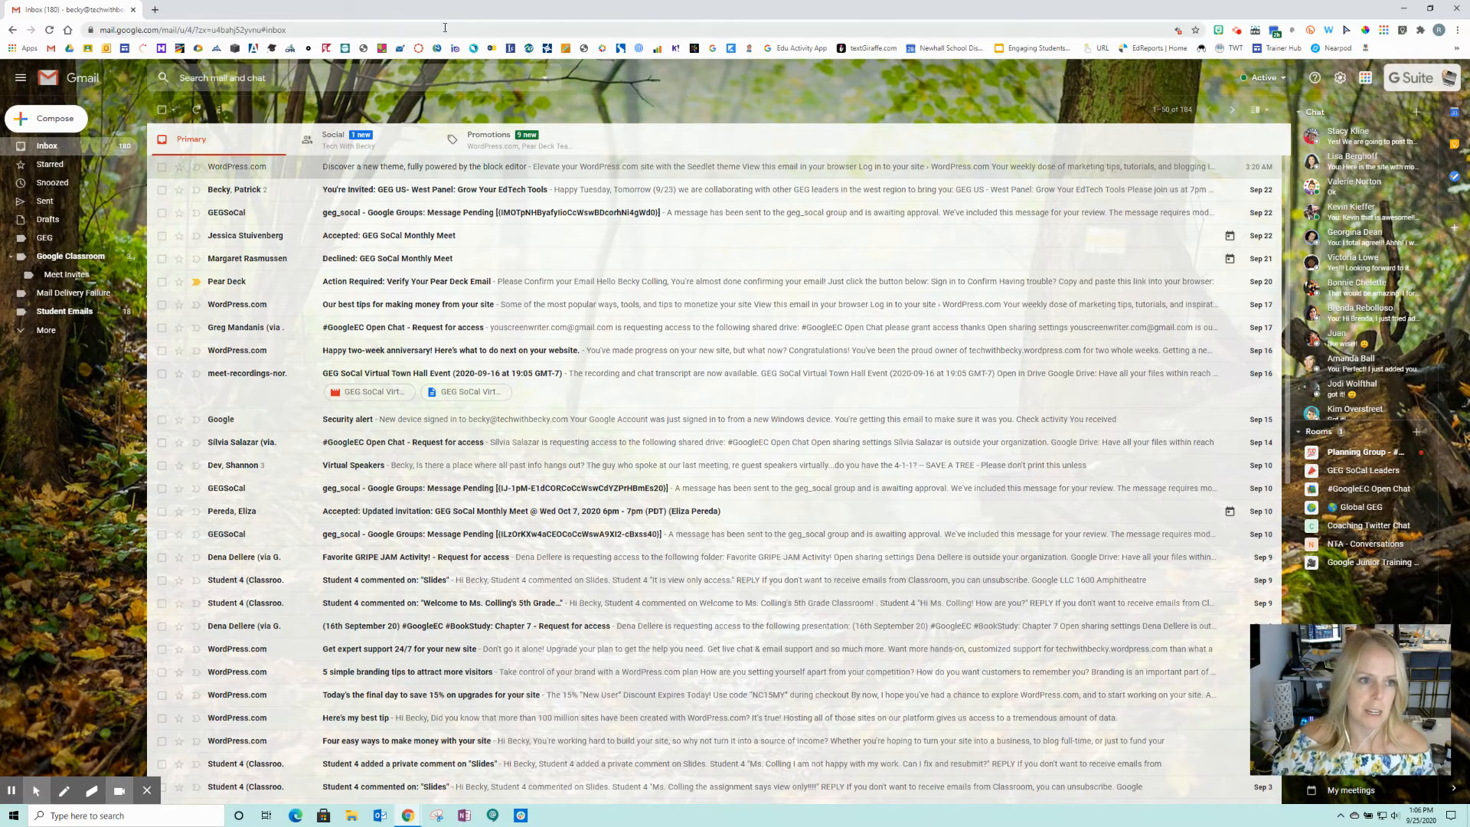
# - Compose a new message with the body text "Check the agenda in Google Classroom."
pyautogui.click(65, 126)
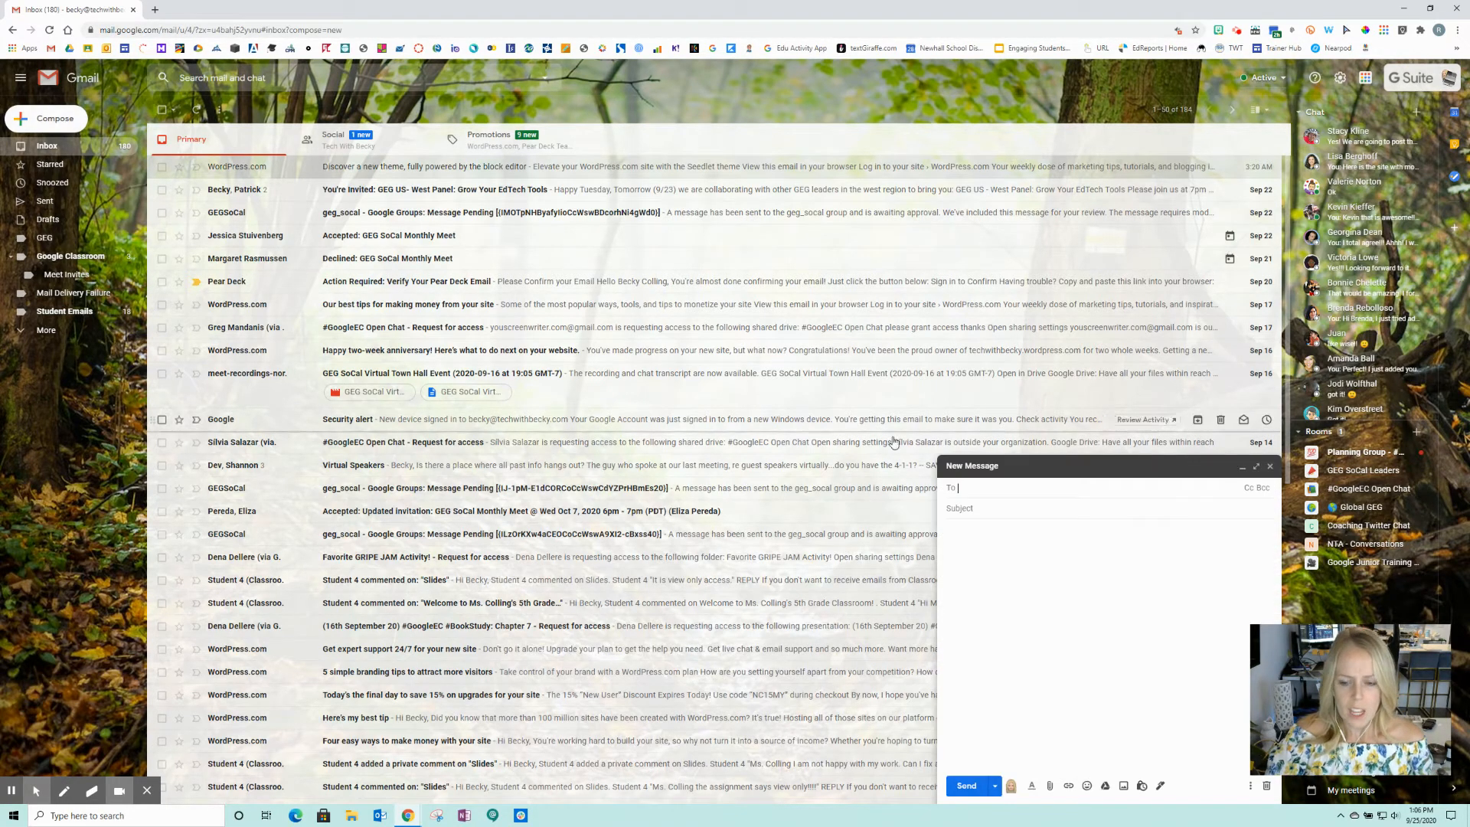
pyautogui.click(1007, 546)
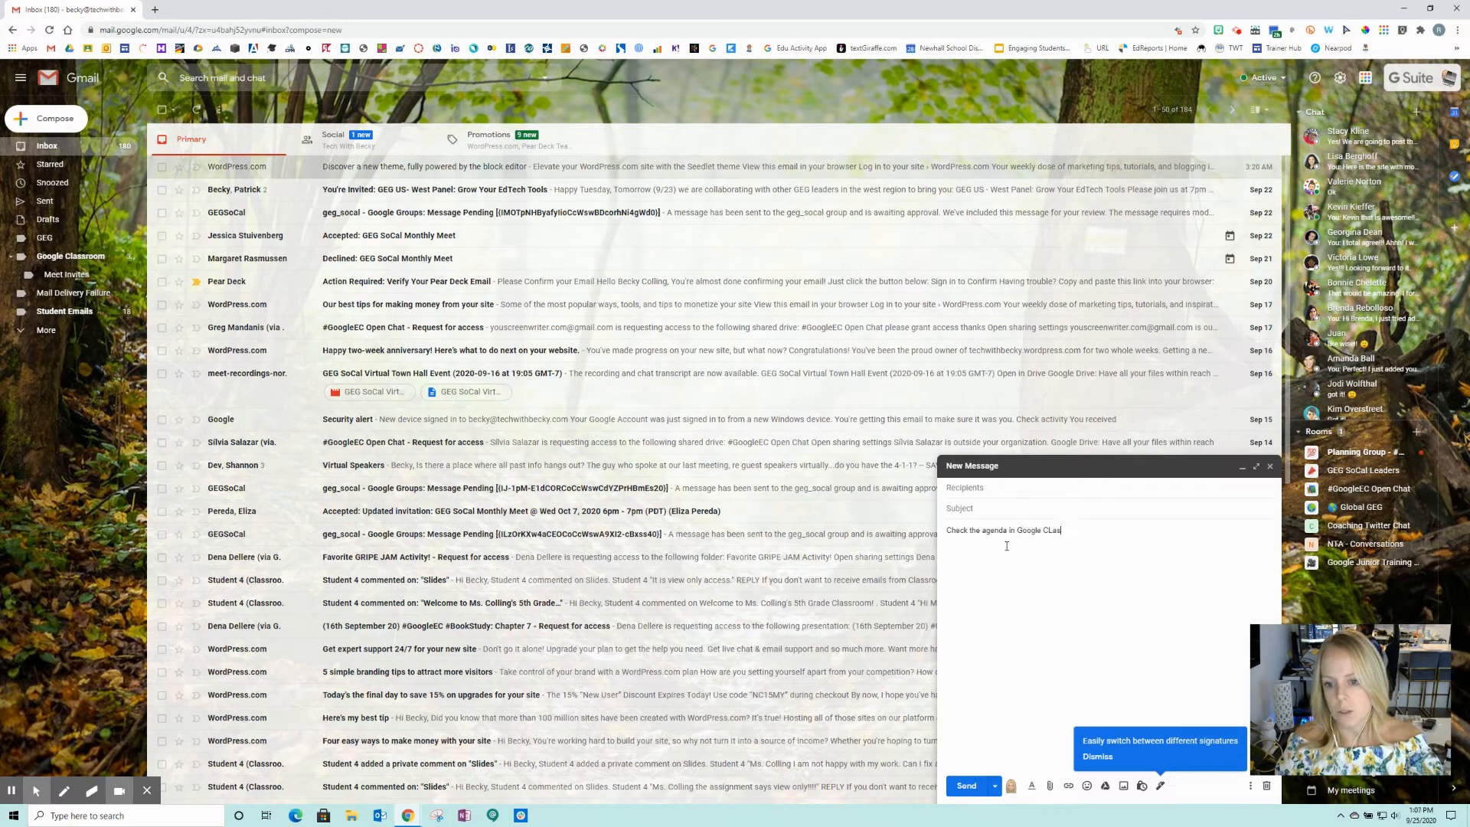
pyautogui.write('assroom.')
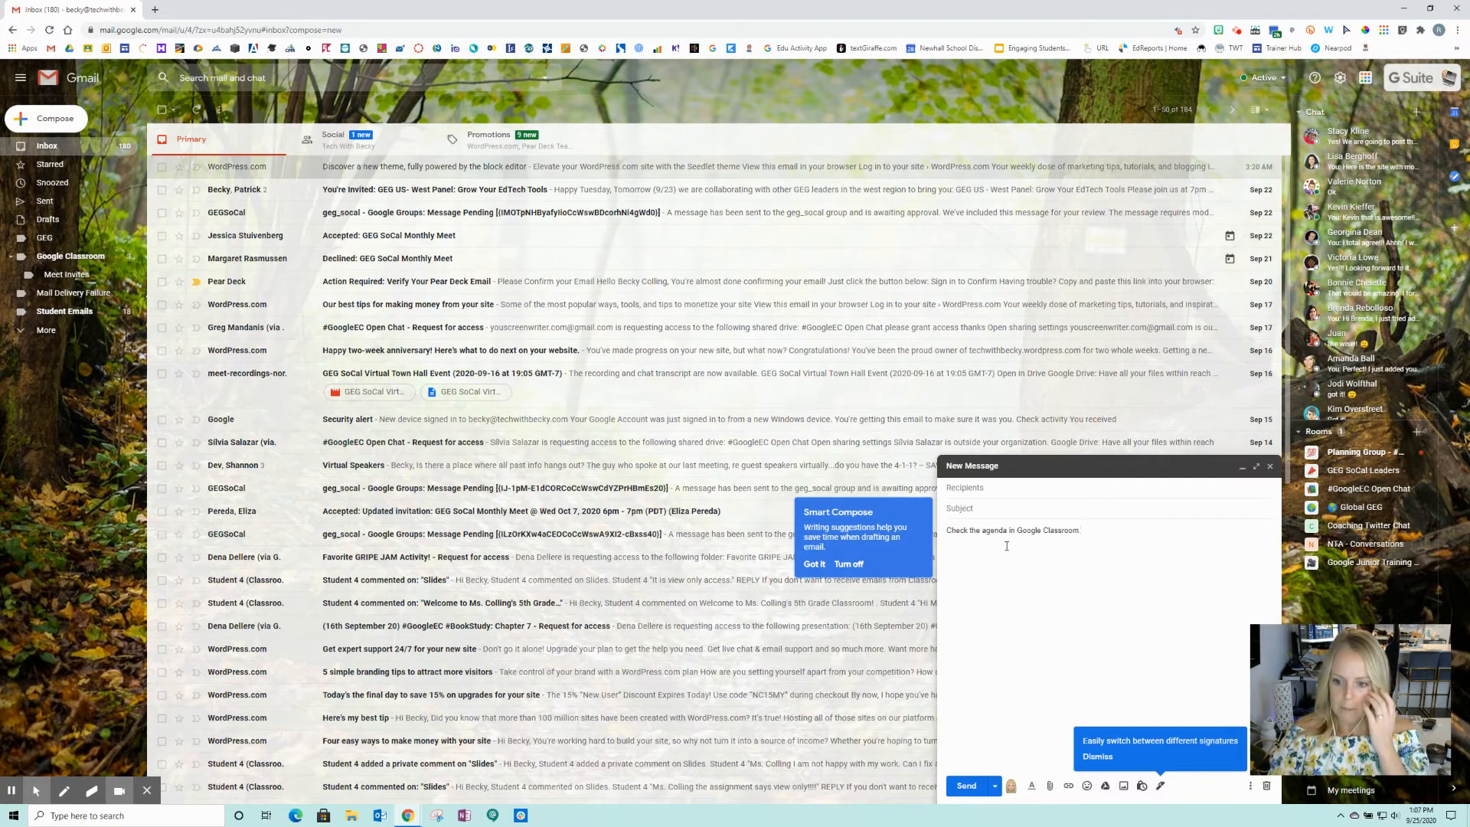
pyautogui.moveTo(1338, 647); pyautogui.dragTo(1341, 271)
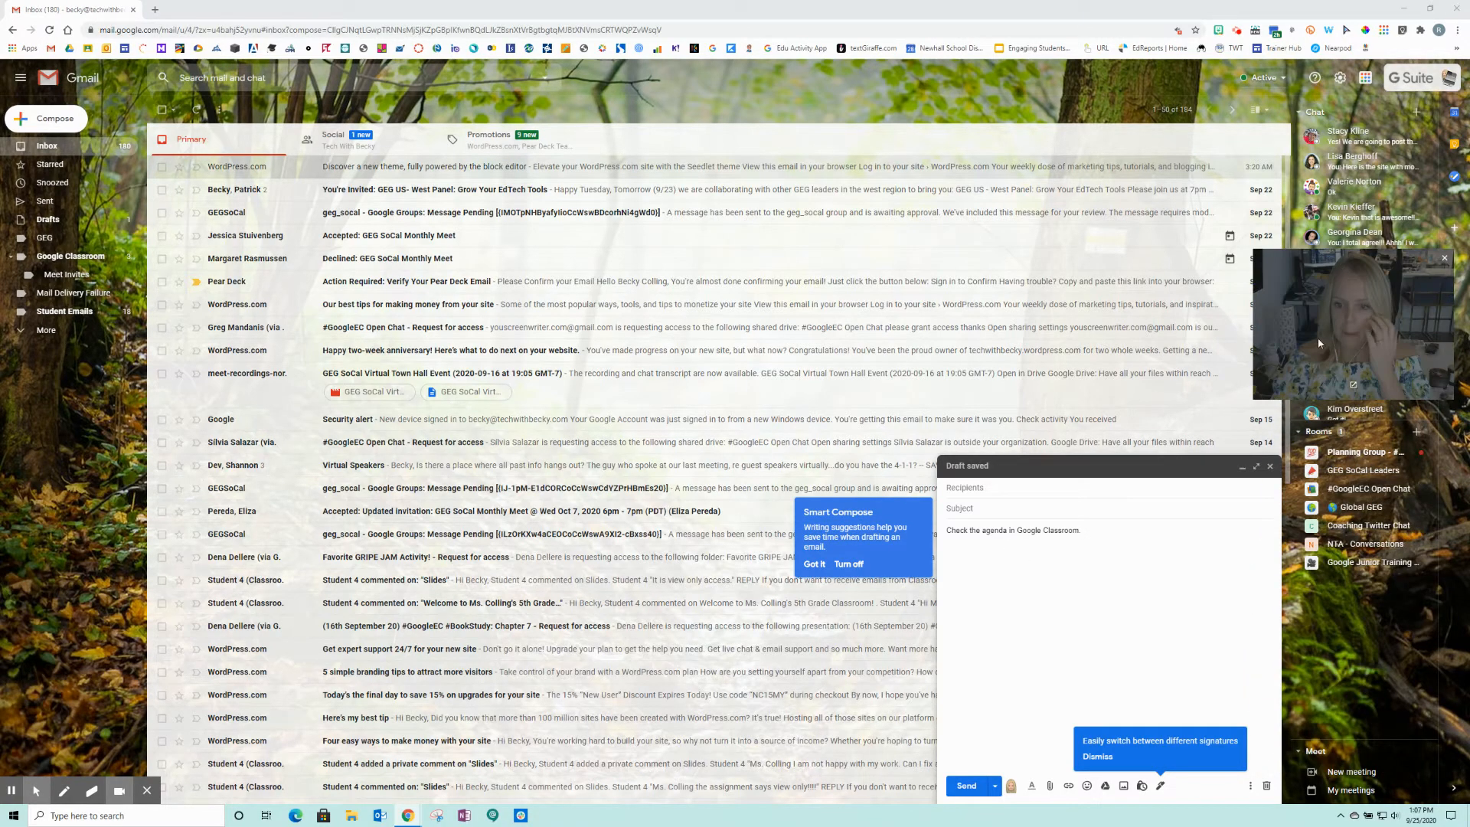
pyautogui.click(978, 509)
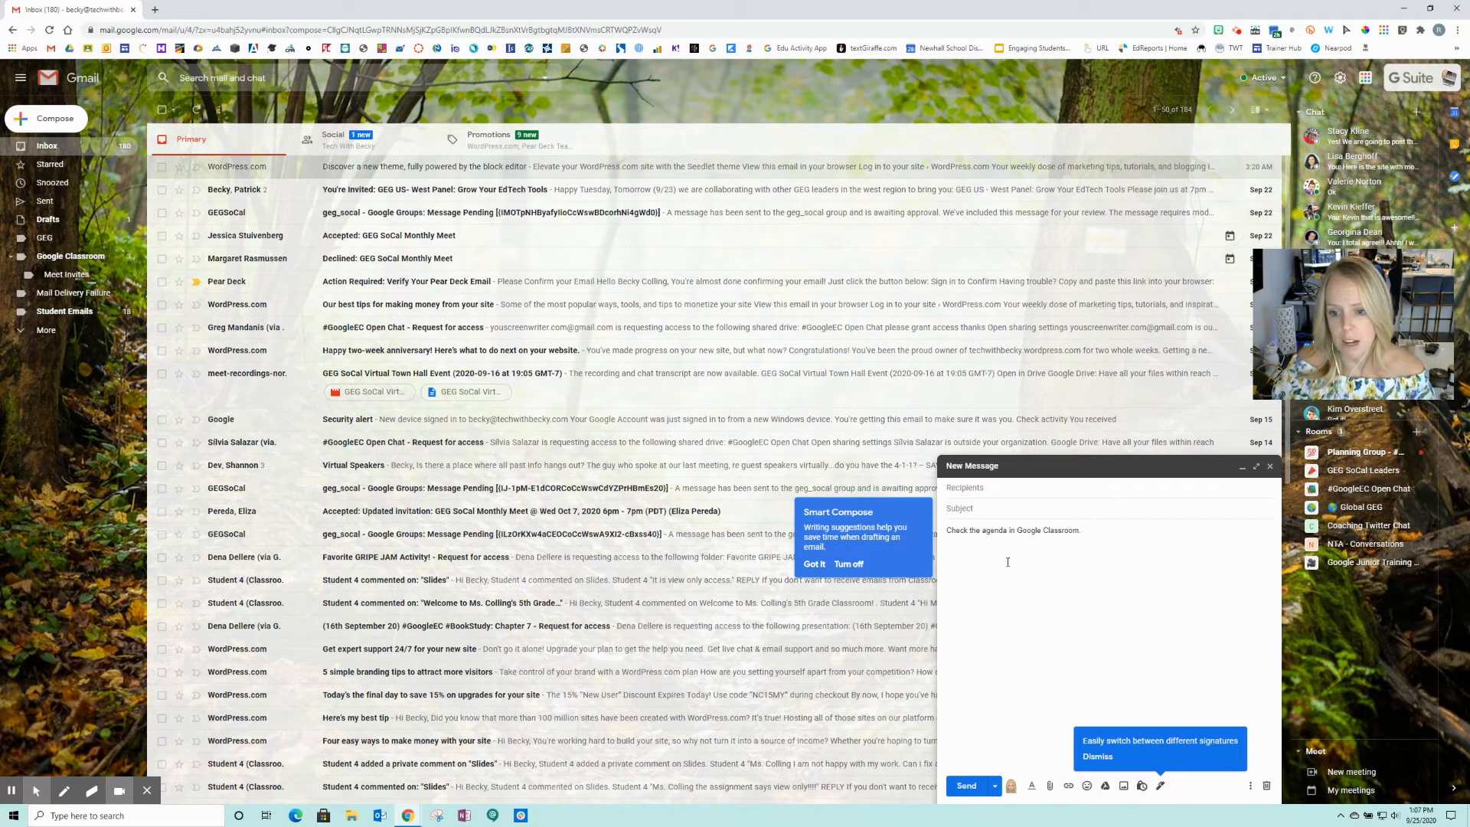
# - Save the draft as a new template named Assignments and close the message
pyautogui.click(1250, 791)
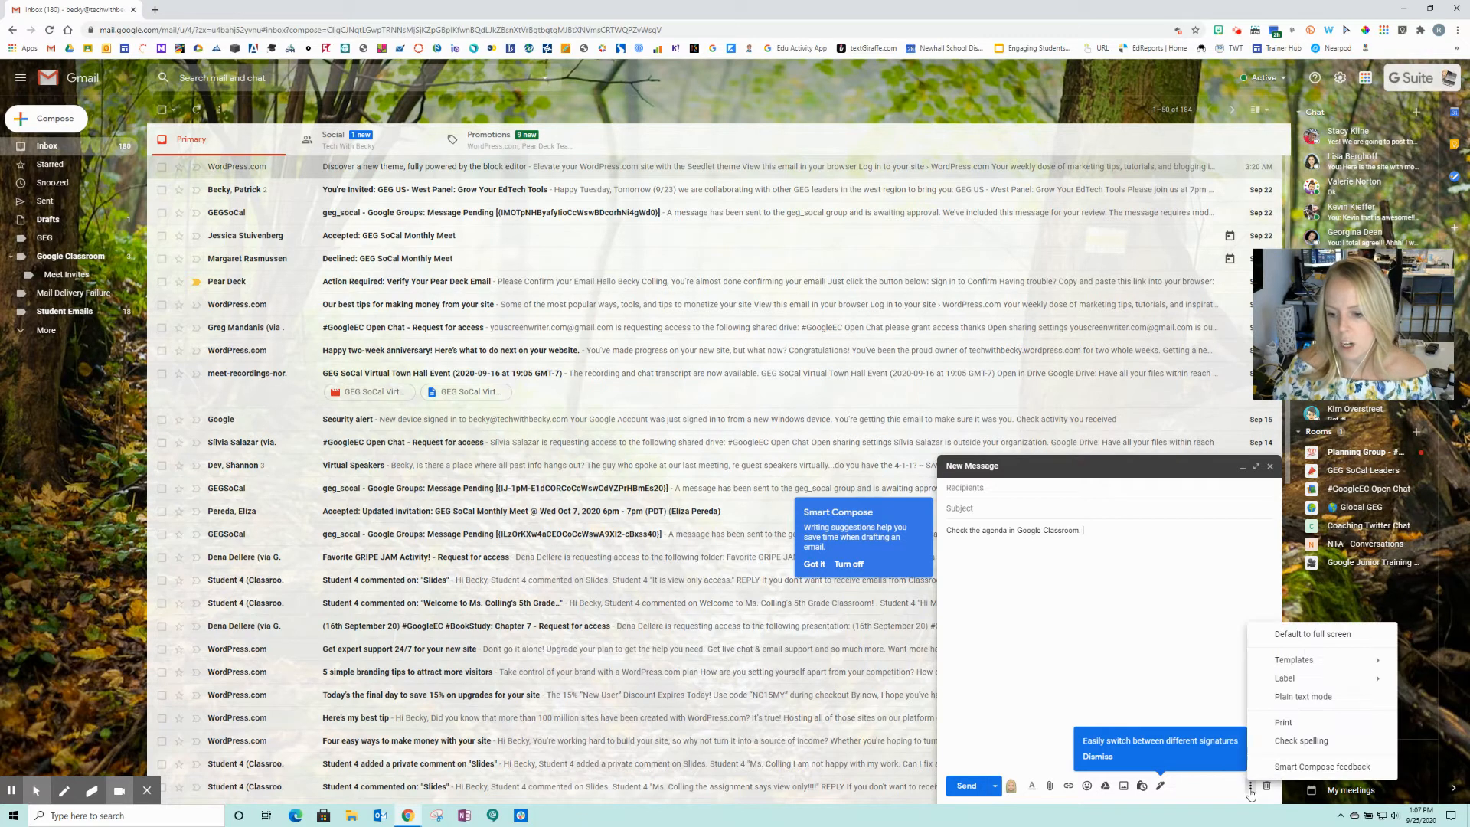
pyautogui.moveTo(1310, 660)
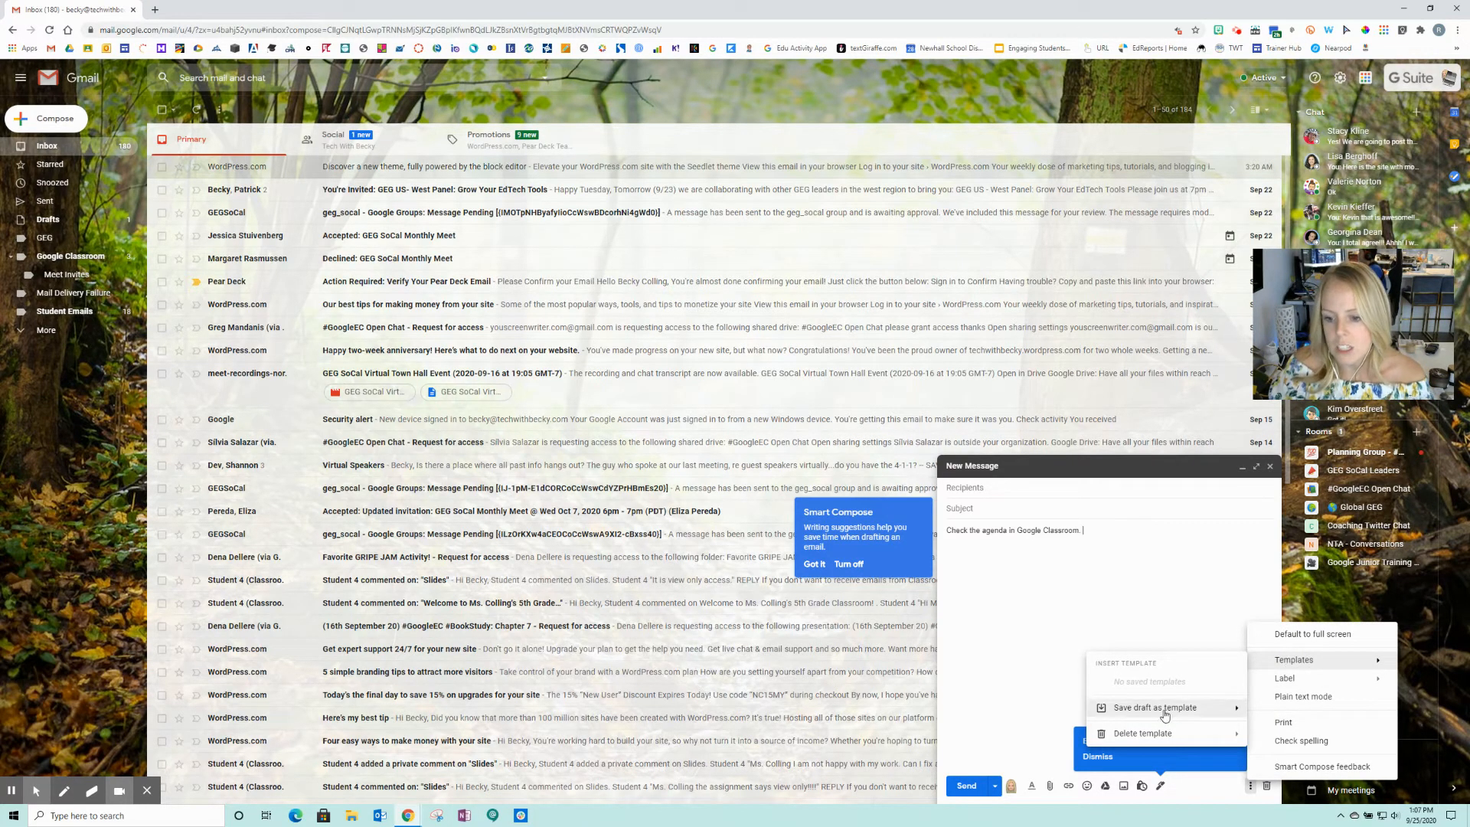
pyautogui.moveTo(1160, 708)
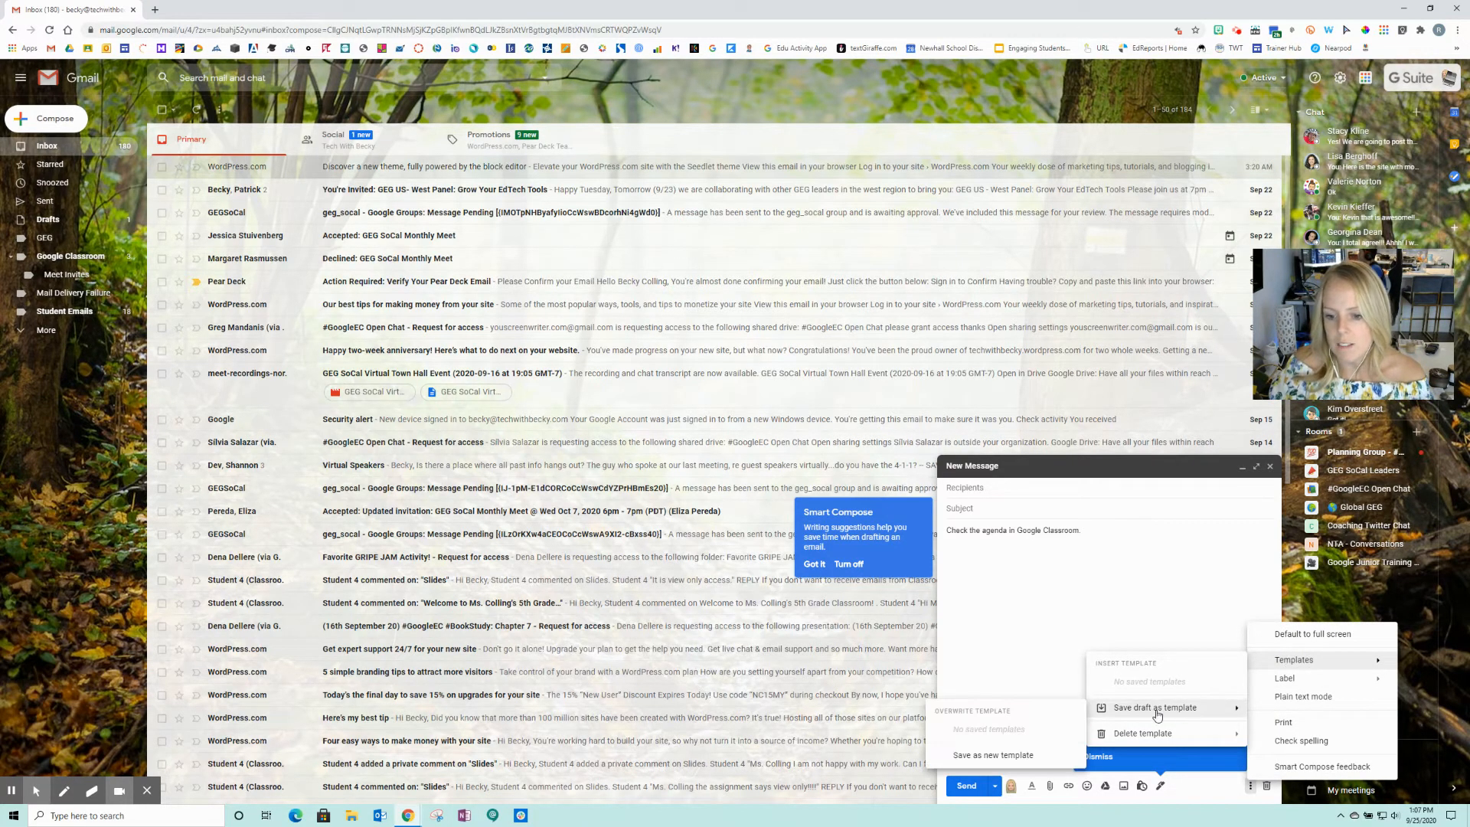
pyautogui.click(1012, 755)
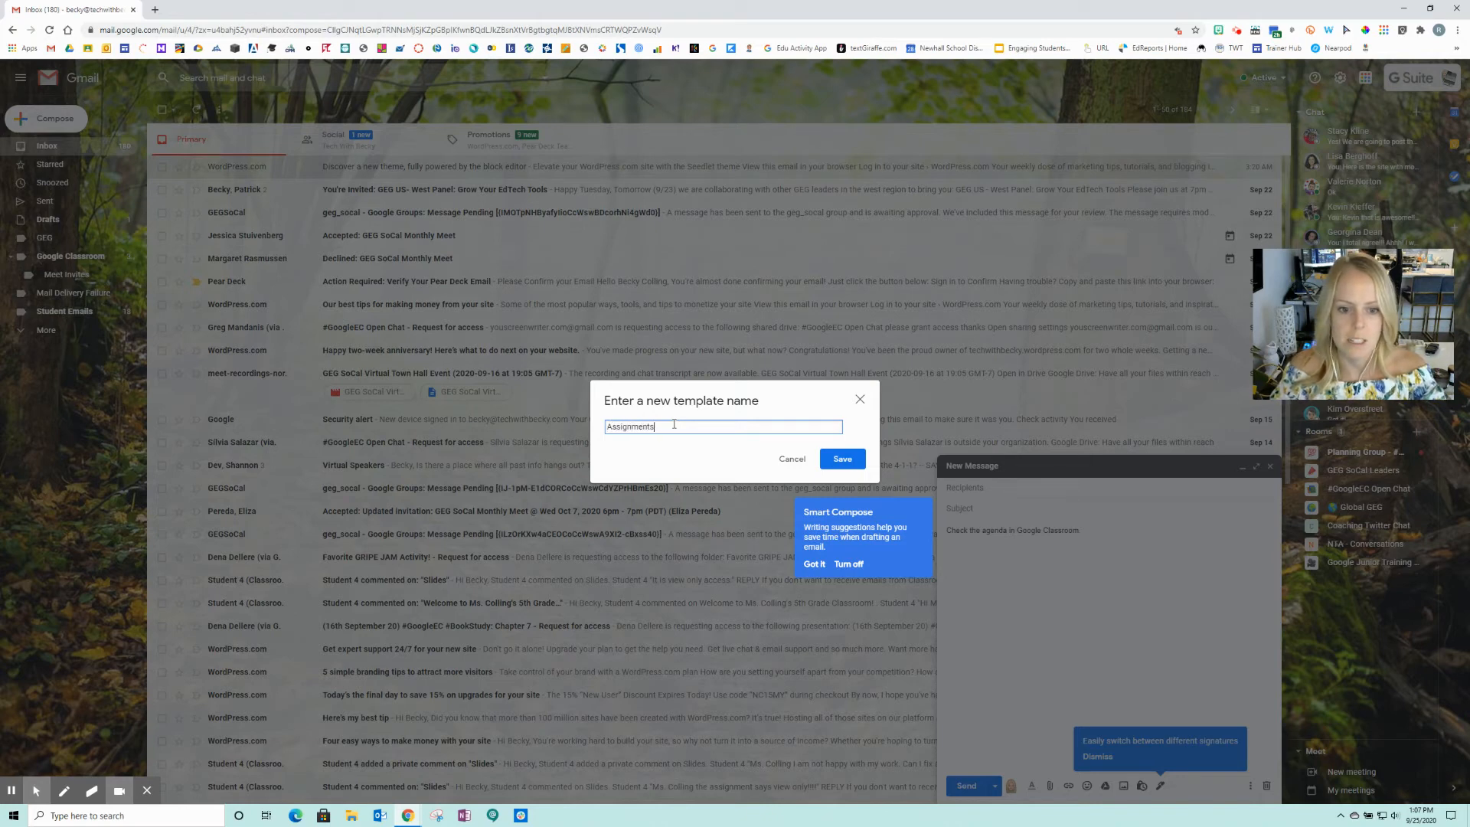
pyautogui.click(842, 460)
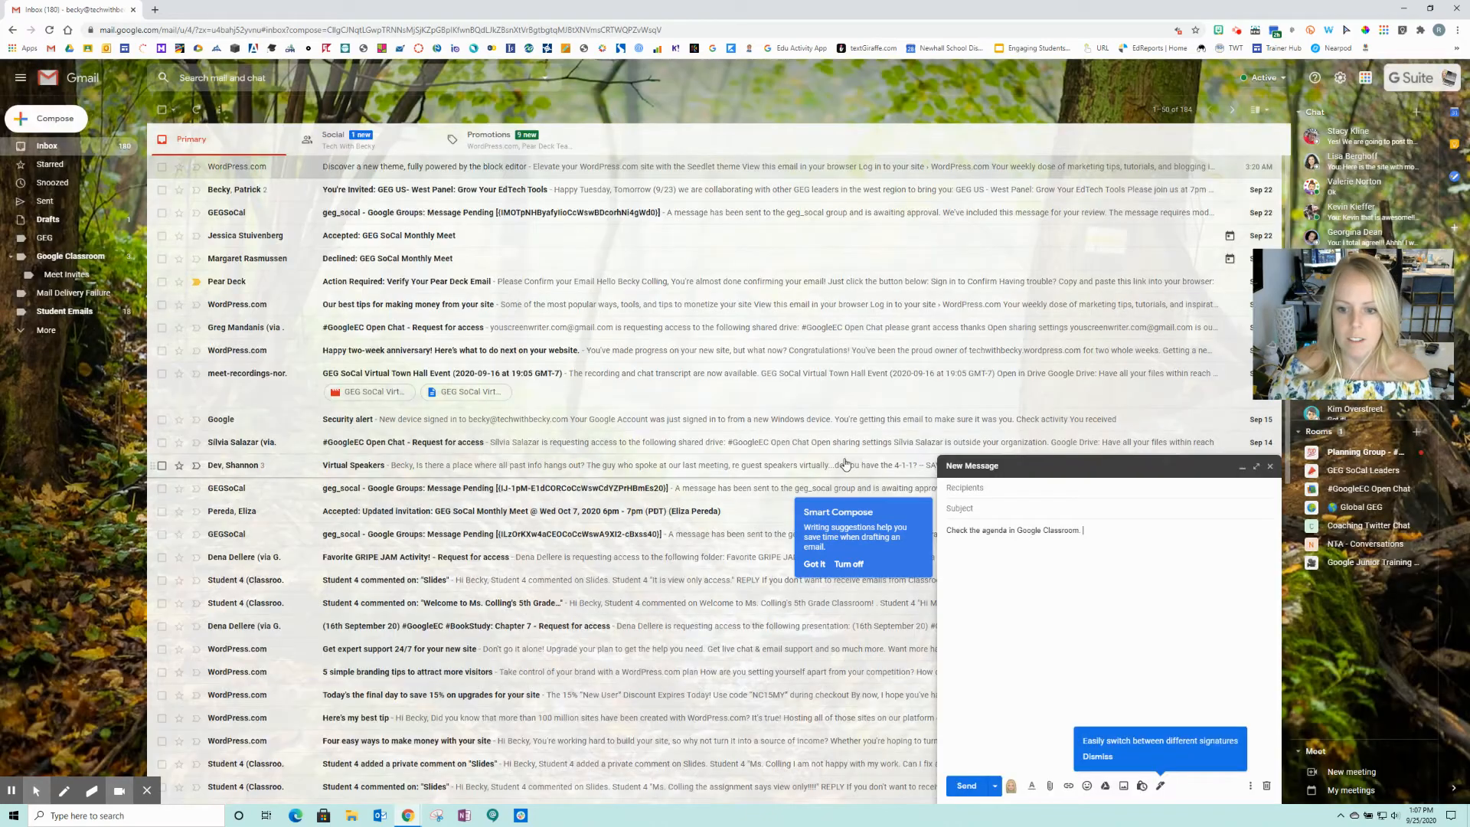
pyautogui.click(1272, 467)
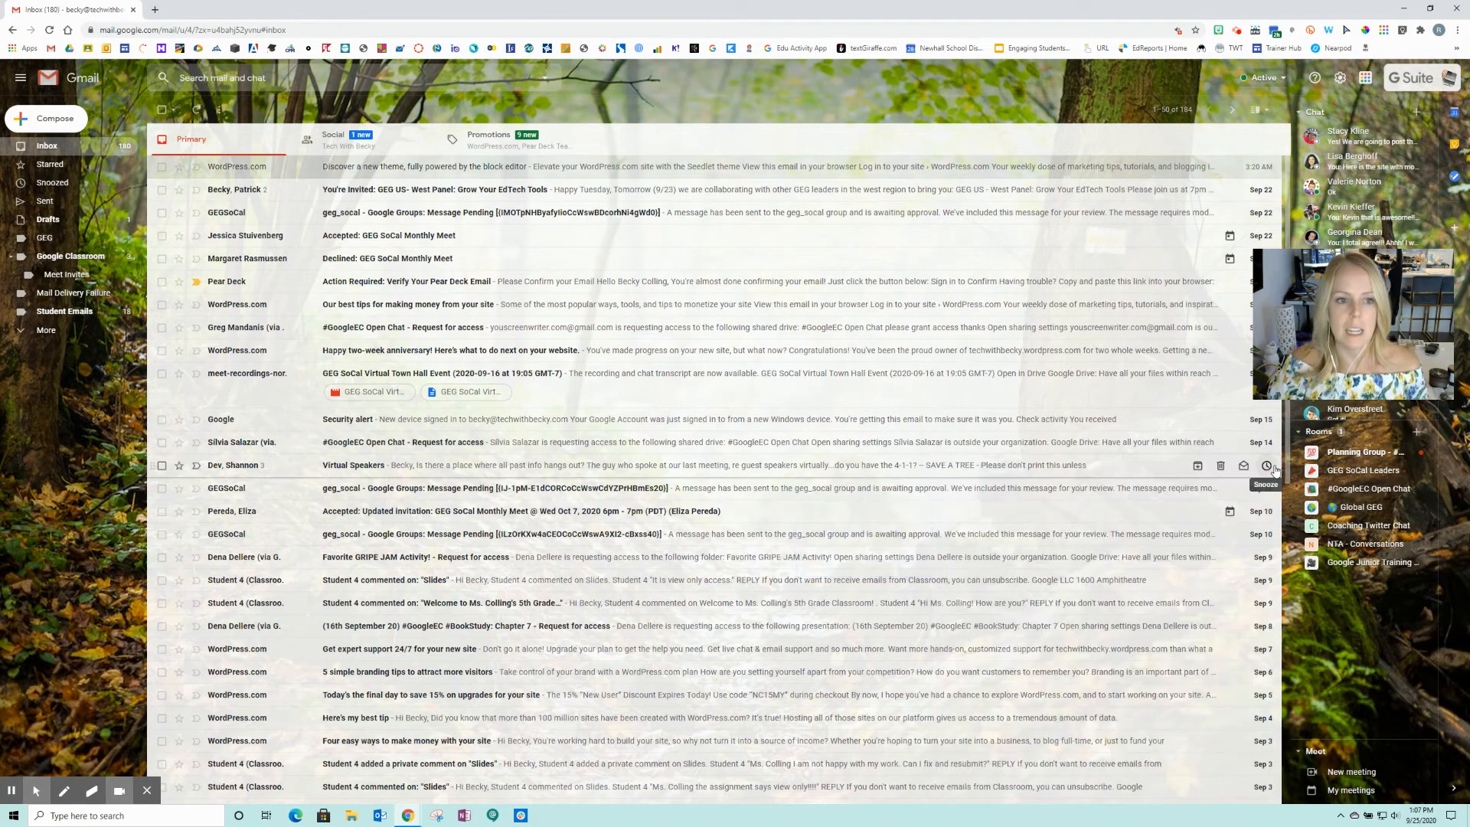
# - Start a reply to the WordPress.com "Discover a new theme" message and insert the Assignments template into it
pyautogui.click(363, 166)
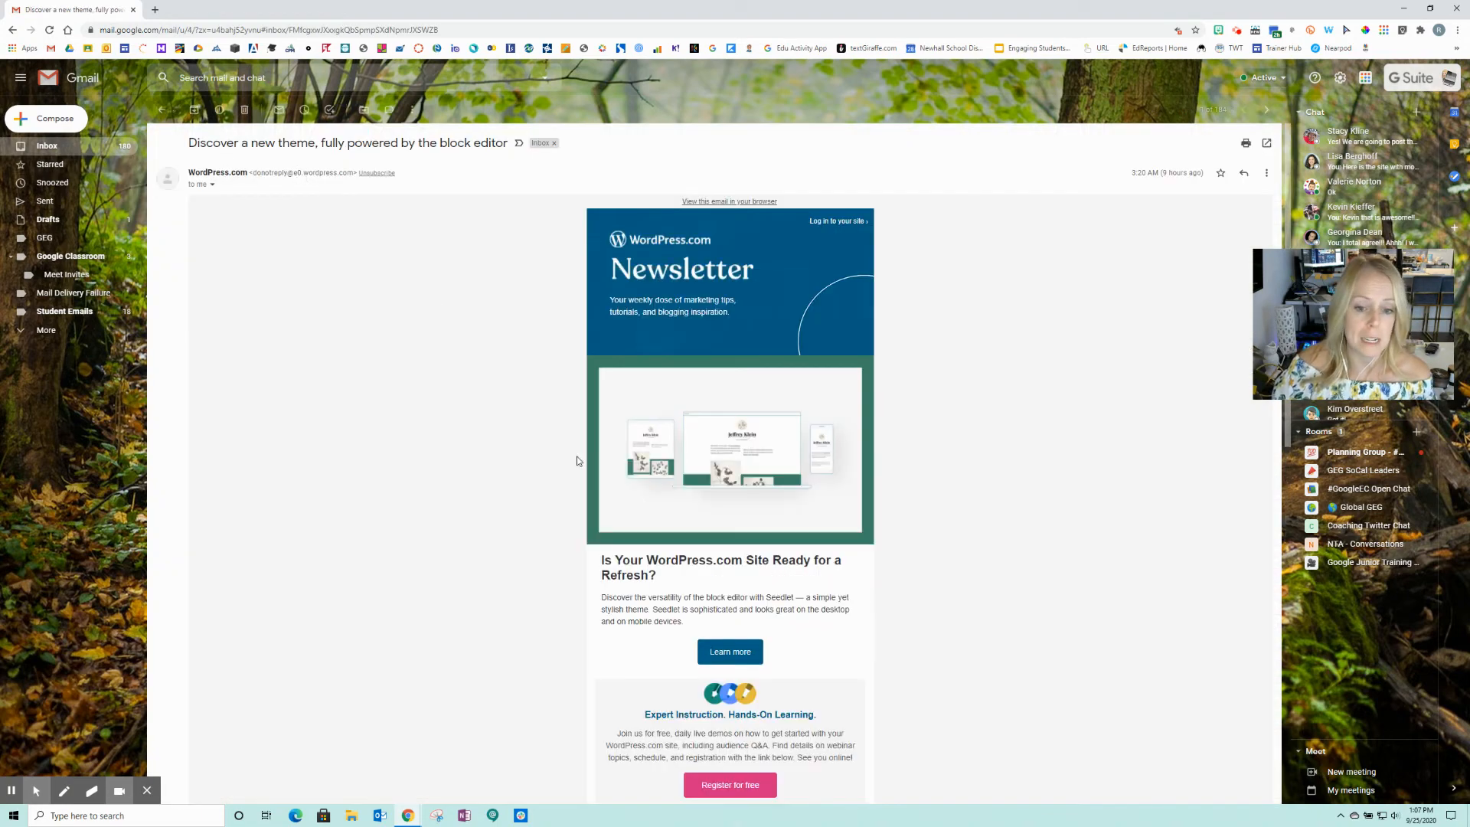
pyautogui.scroll(-5, 916, 443)
pyautogui.scroll(-5, 928, 443)
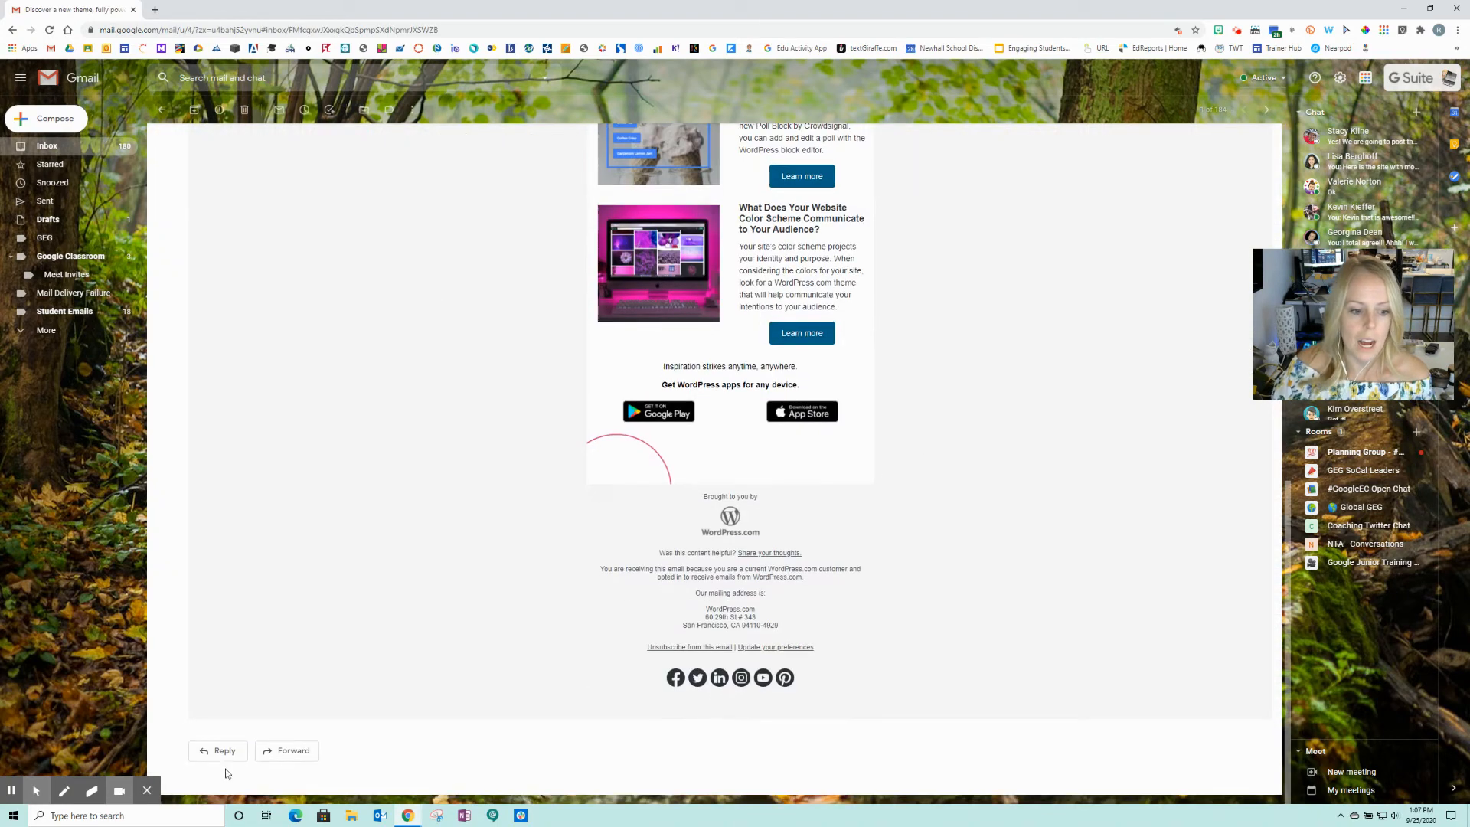
pyautogui.click(203, 752)
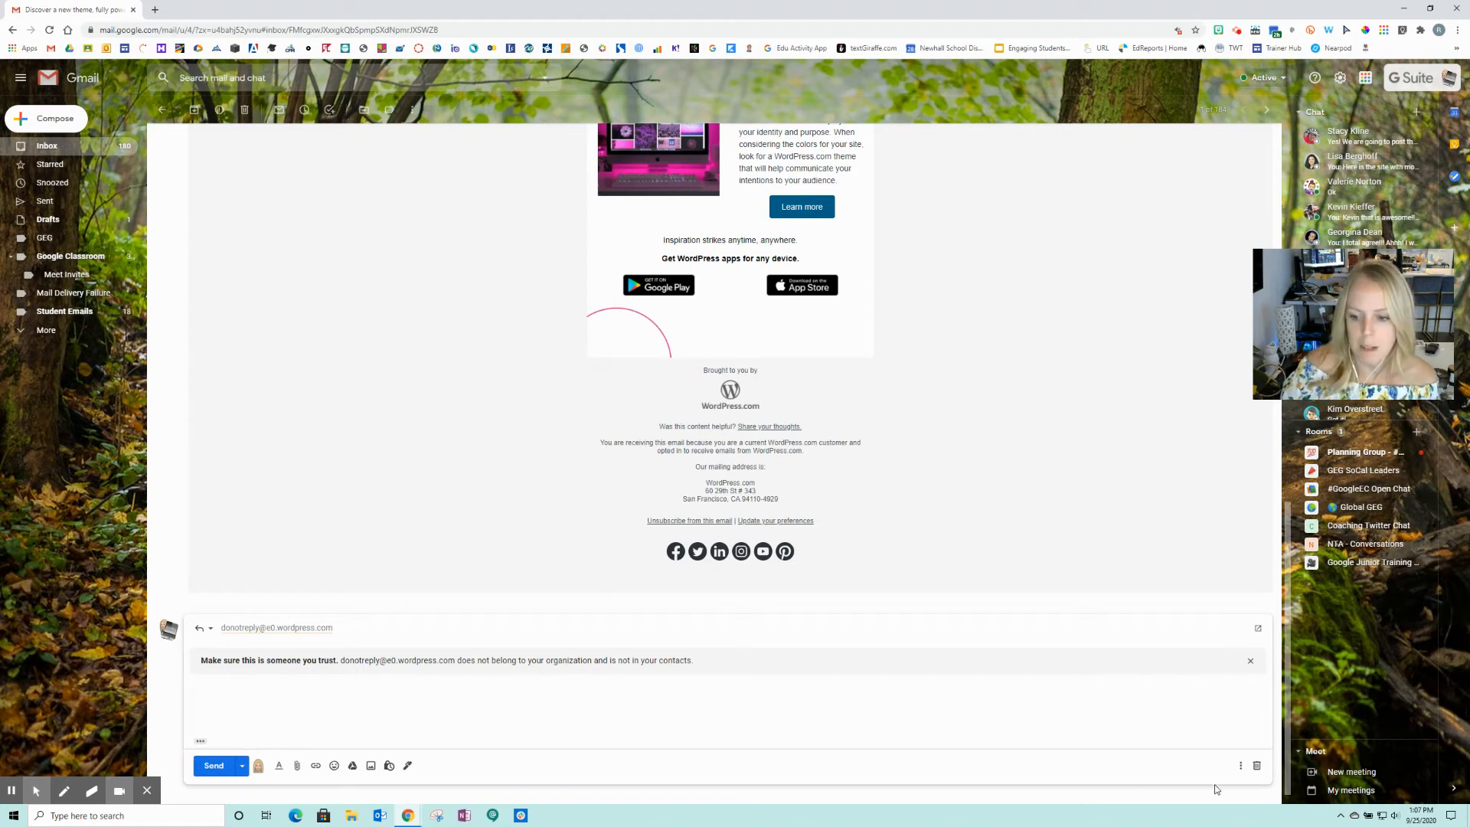
pyautogui.click(1241, 766)
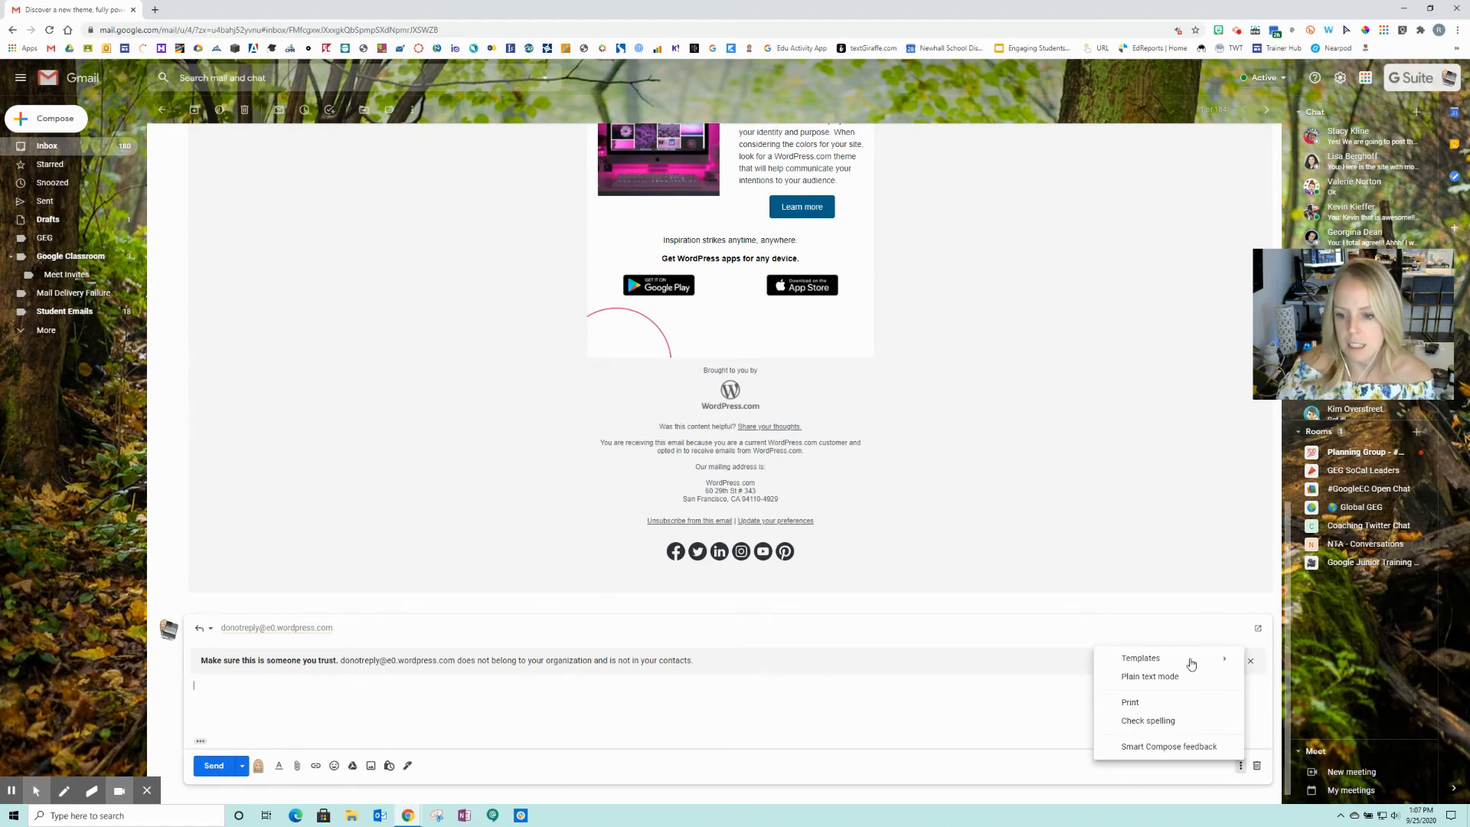
pyautogui.moveTo(1188, 660)
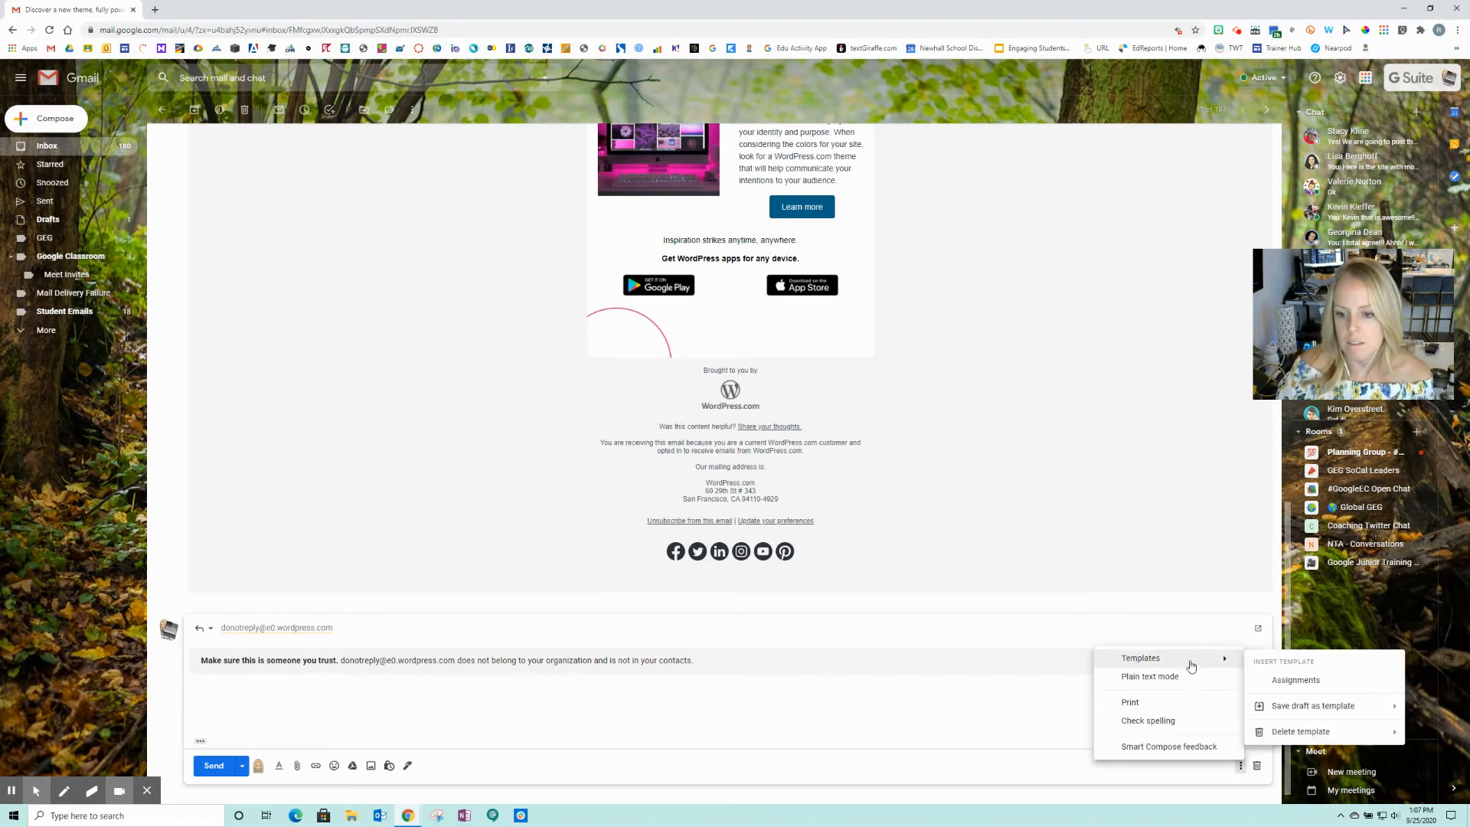
pyautogui.click(1288, 680)
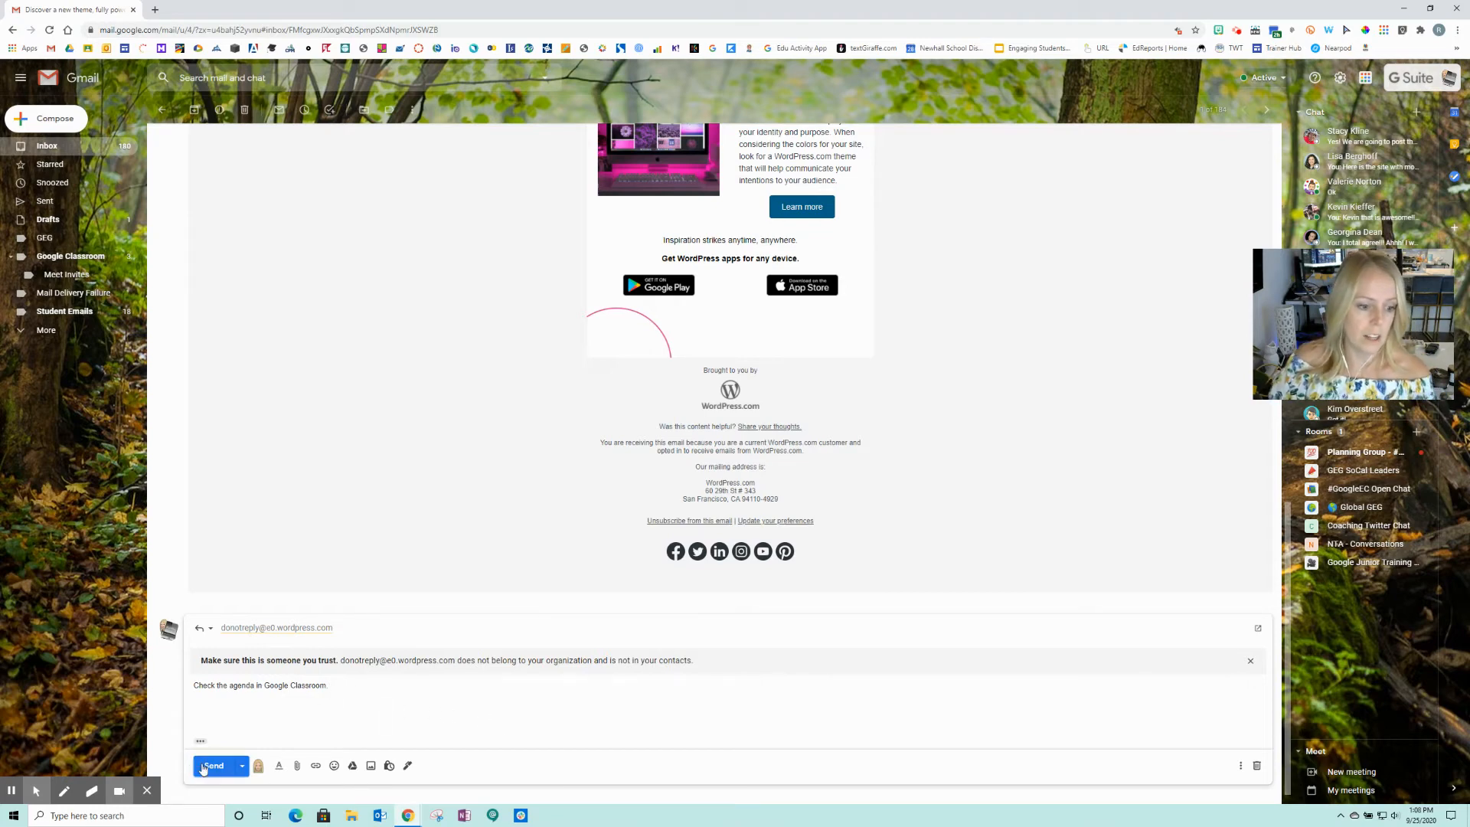
# - Review the scheduled sending times offered for the reply and close the choices without picking one
pyautogui.click(241, 767)
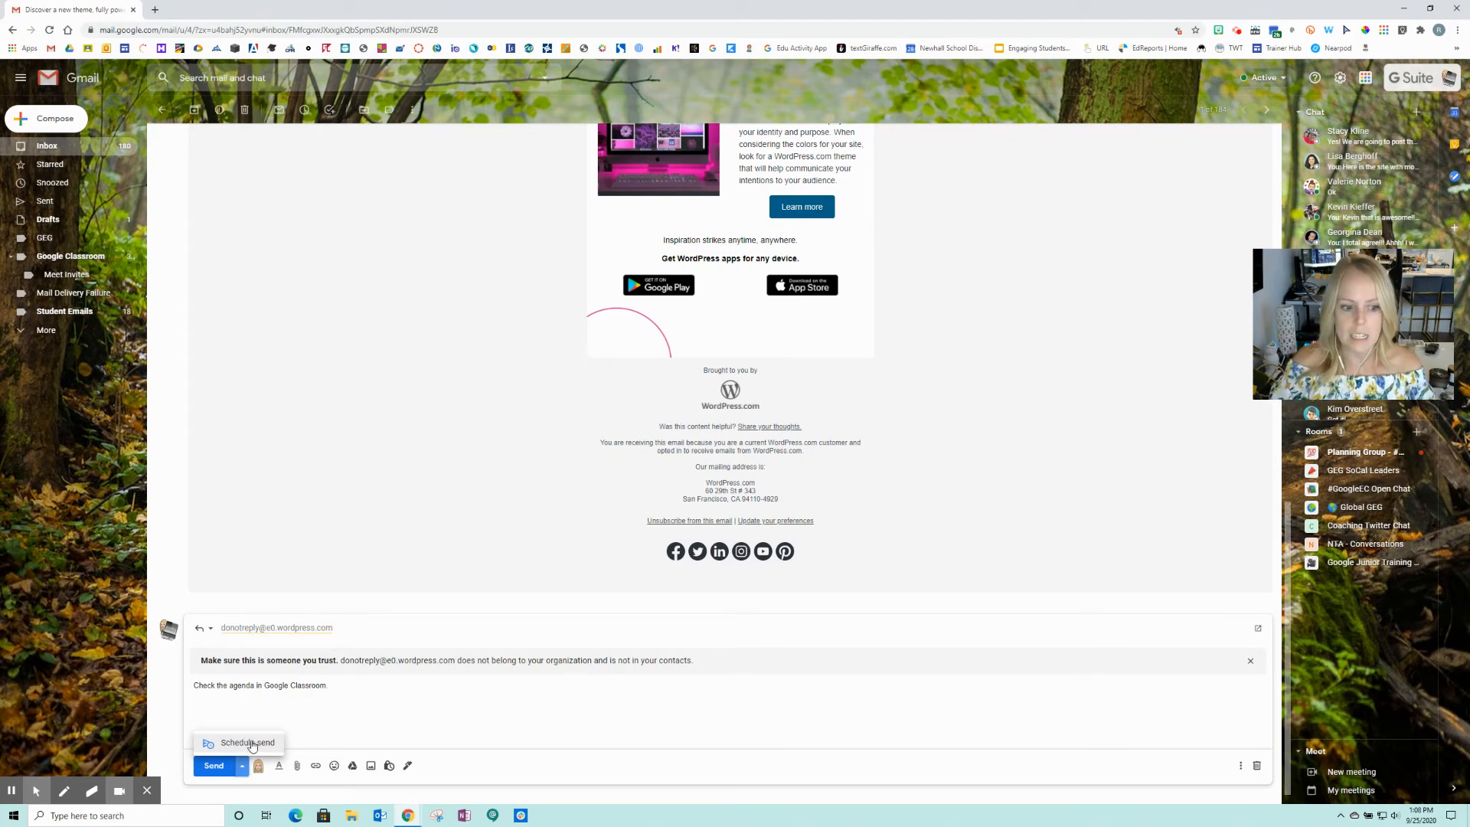
pyautogui.click(247, 743)
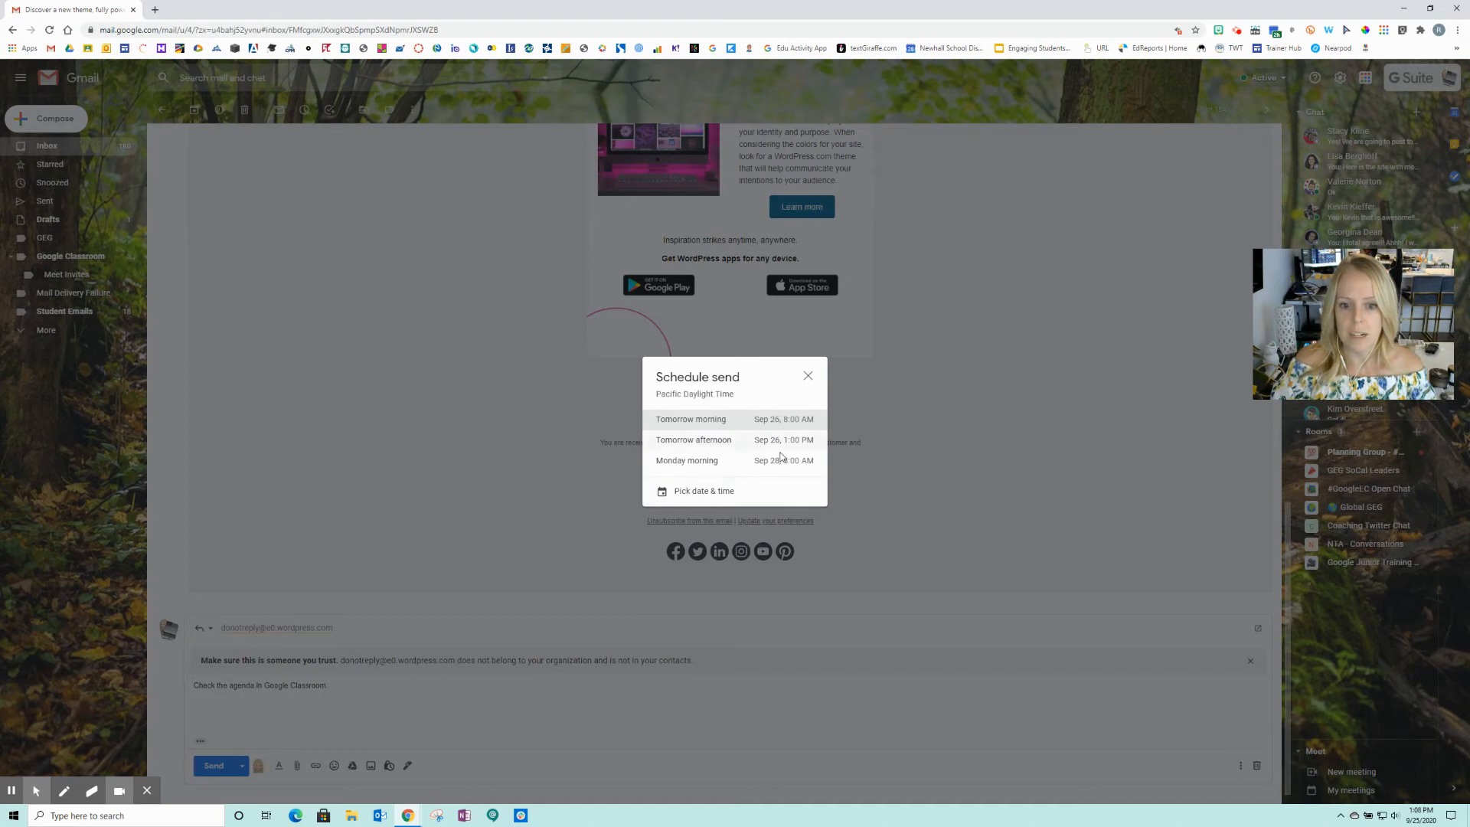
pyautogui.click(809, 376)
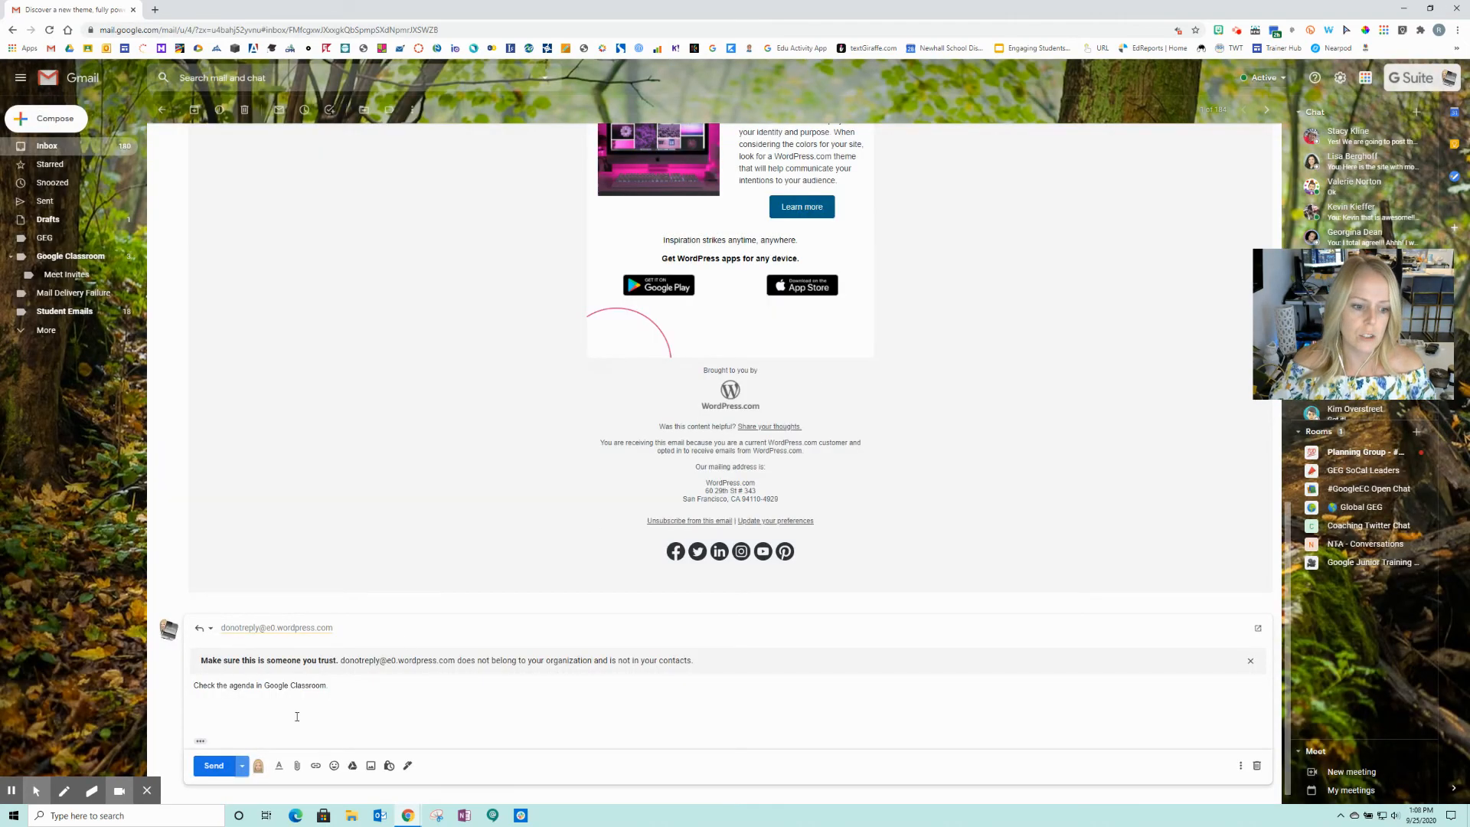
# - Send the reply to the WordPress.com message and immediately undo the sending
pyautogui.moveTo(104, 769)
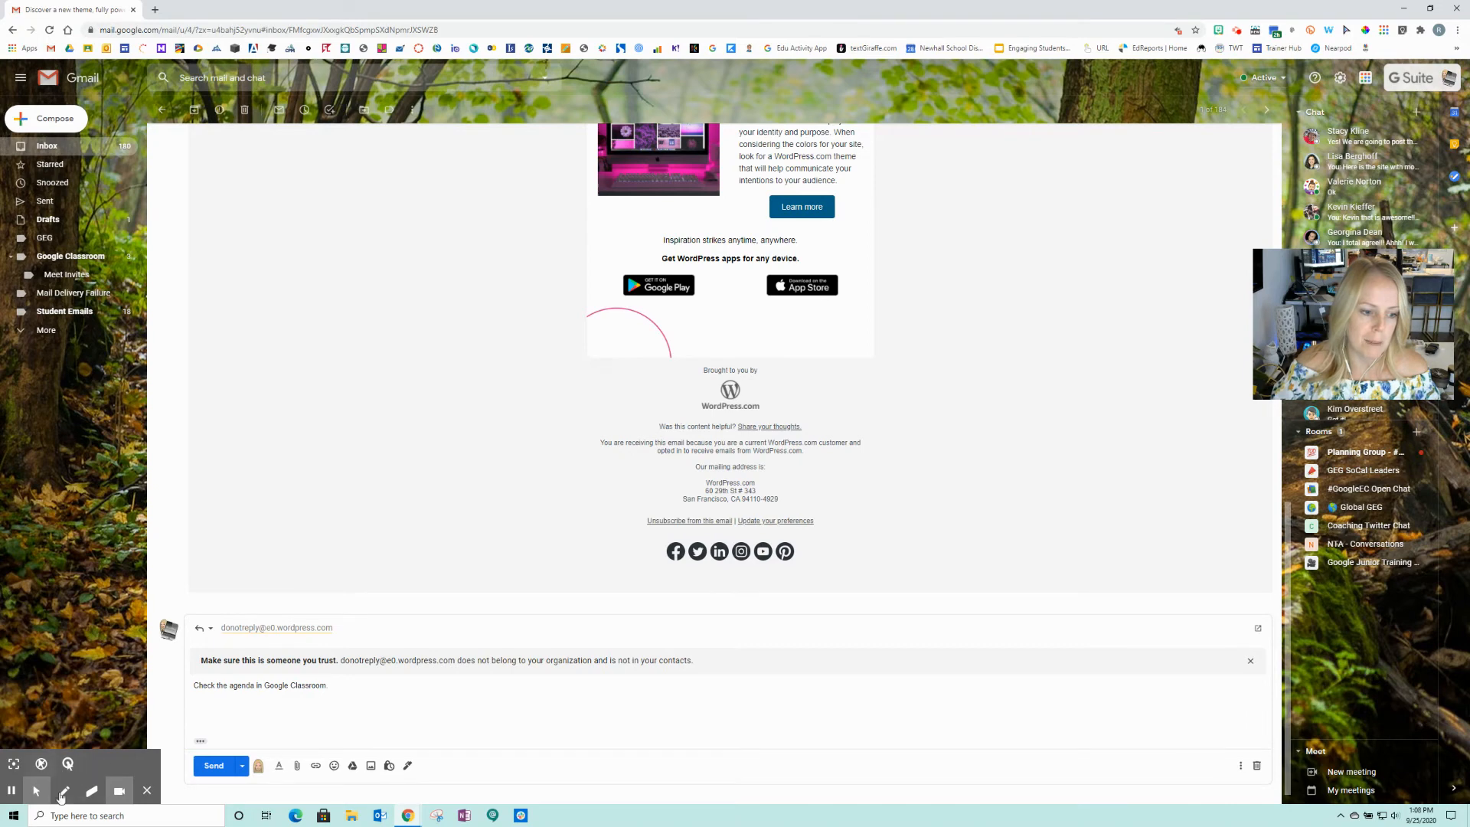
pyautogui.click(217, 765)
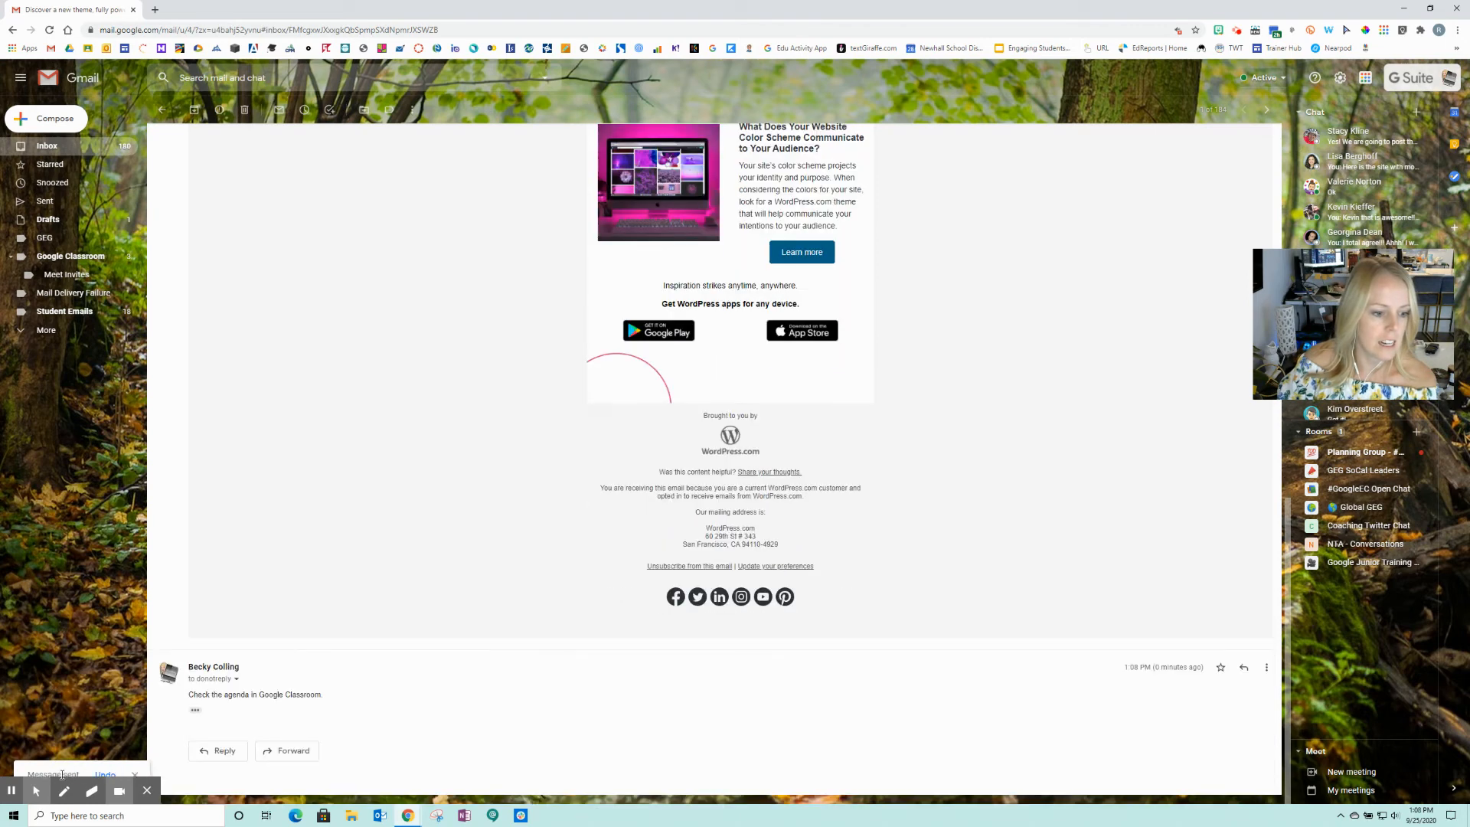
pyautogui.click(104, 774)
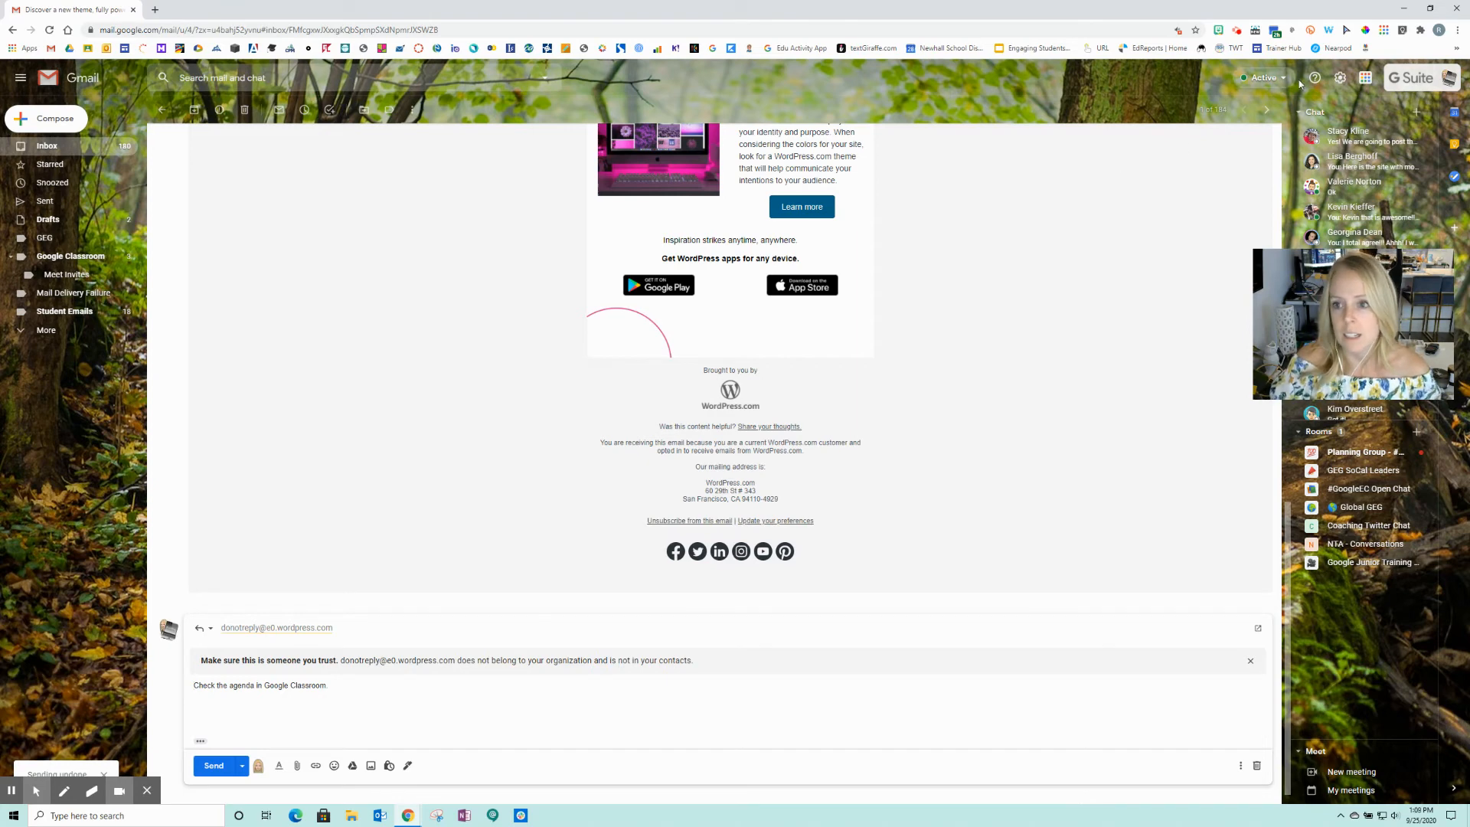
# - Set the Undo Send cancellation period to 30 seconds in the general settings and save the changes
pyautogui.click(1340, 77)
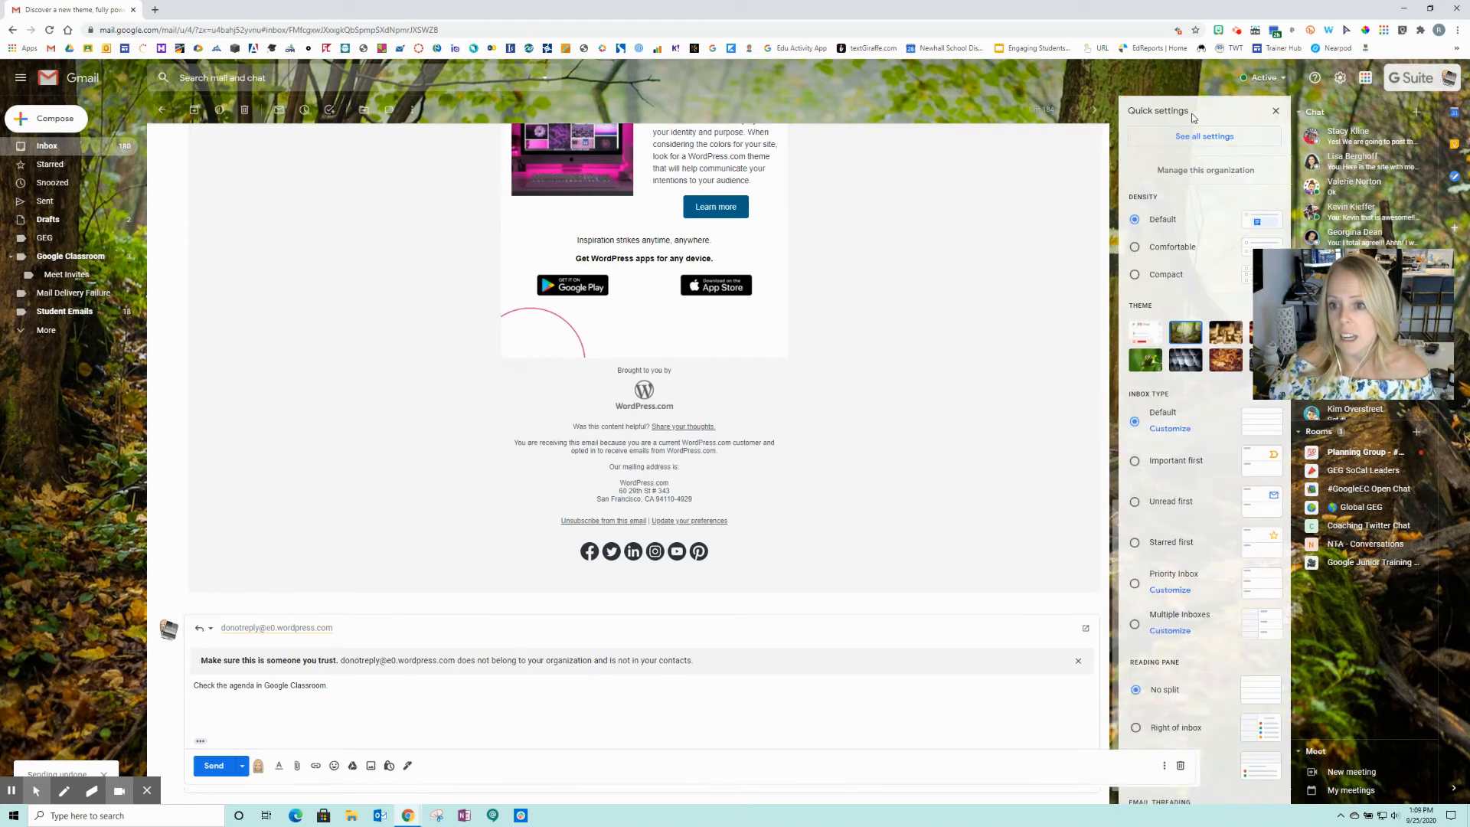
pyautogui.click(1182, 137)
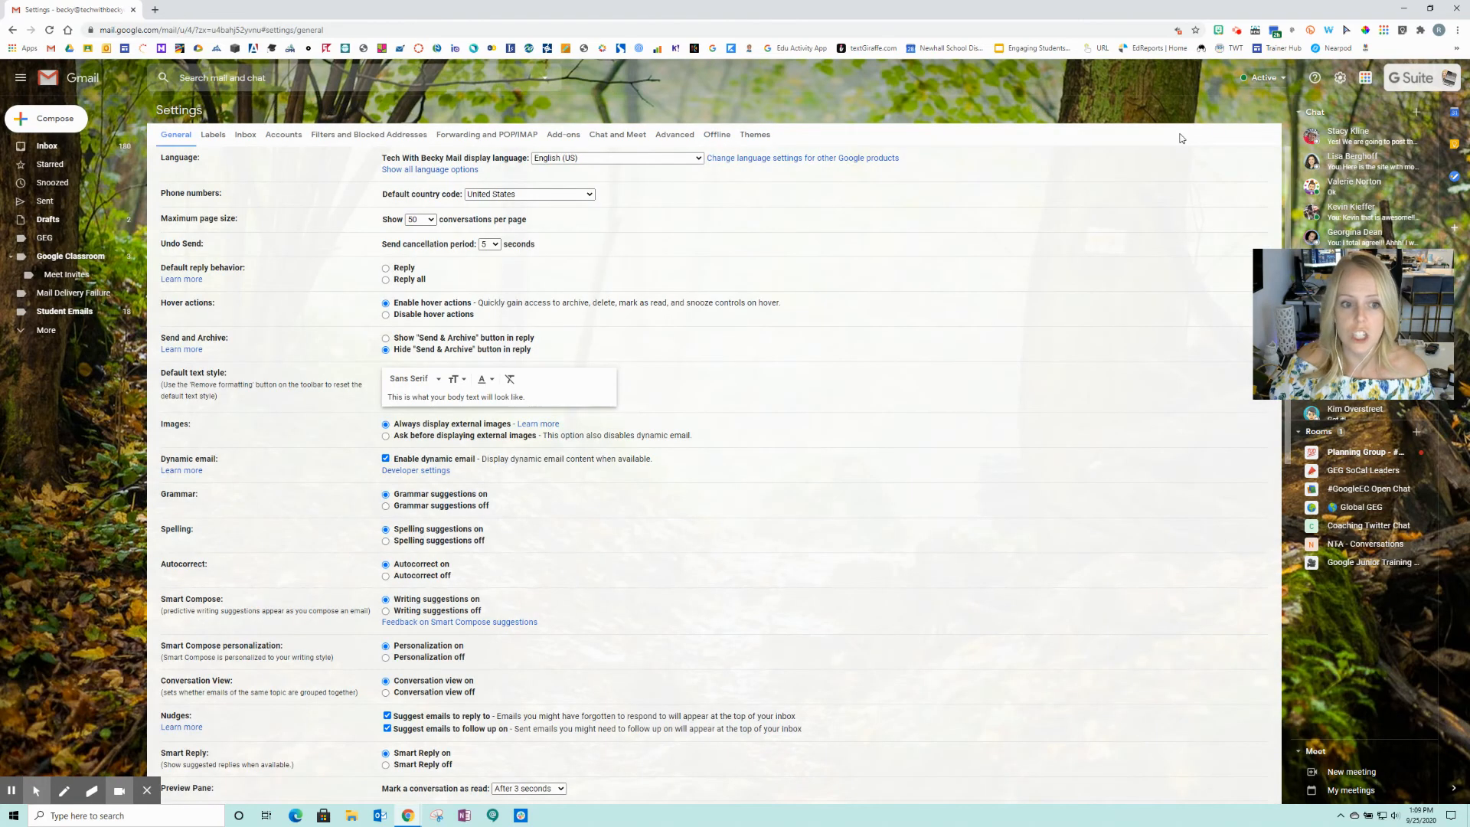
pyautogui.click(490, 243)
pyautogui.click(487, 289)
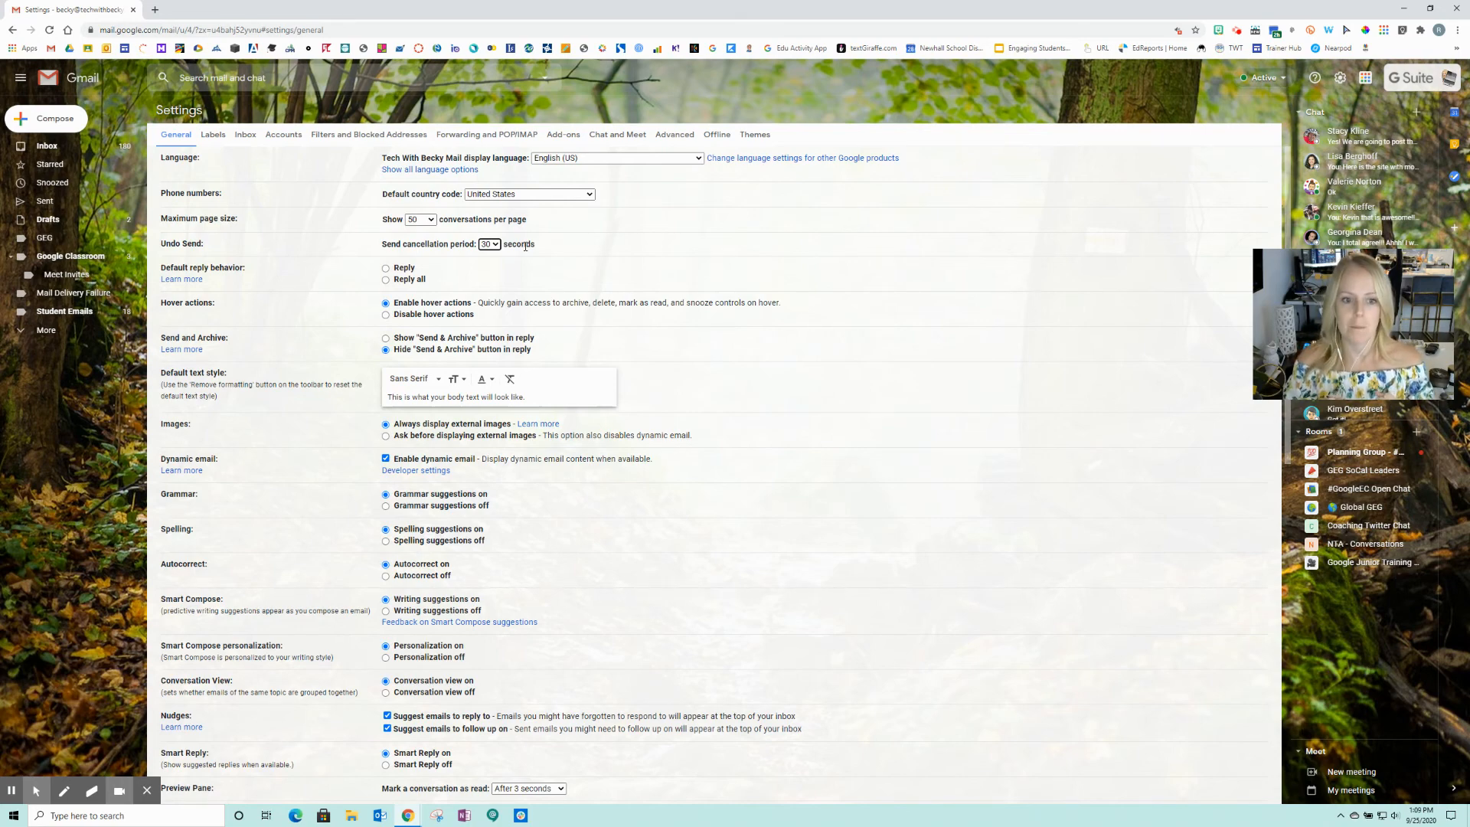
pyautogui.scroll(-15, 525, 246)
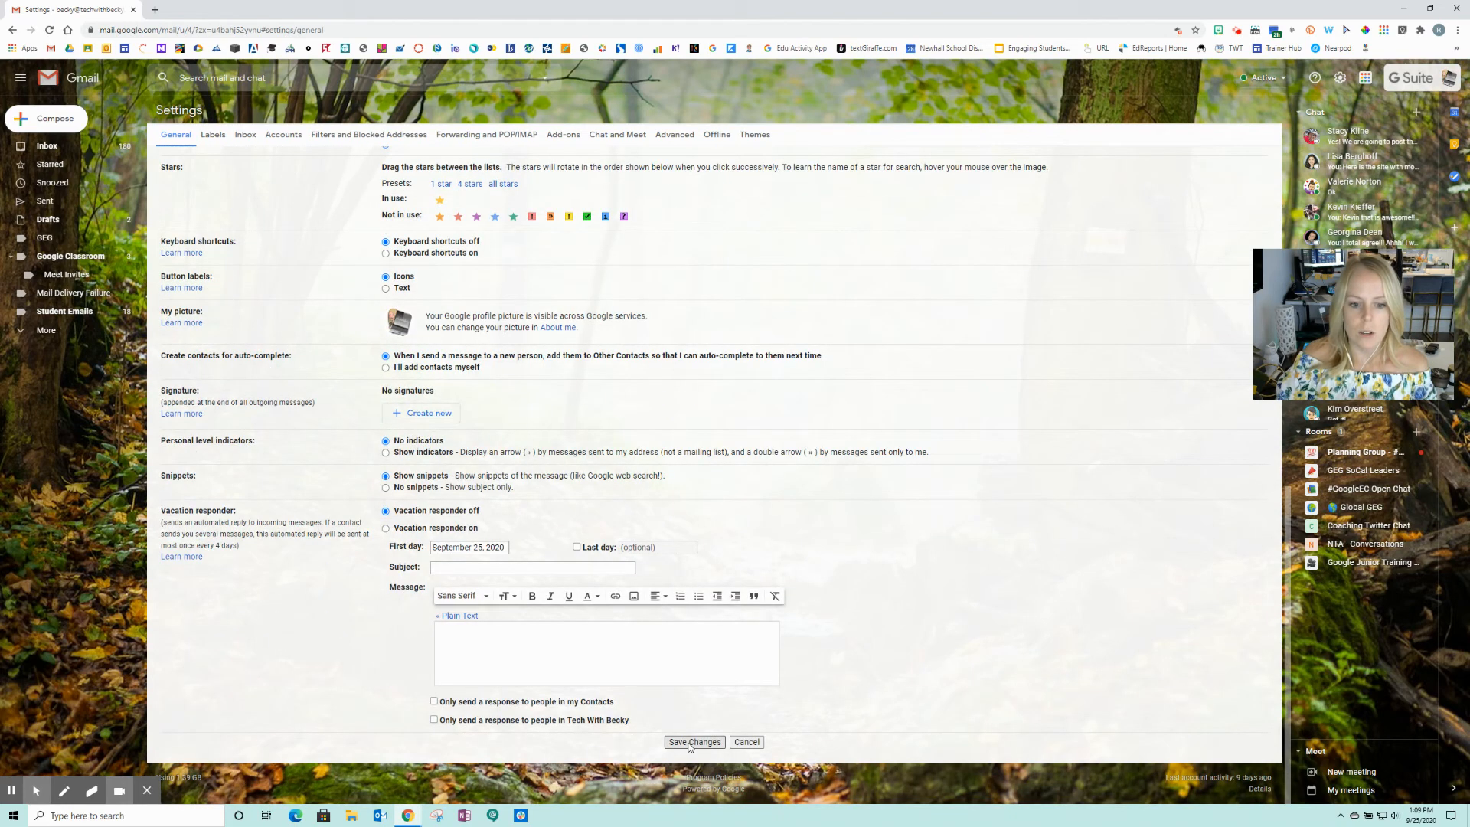
pyautogui.click(690, 742)
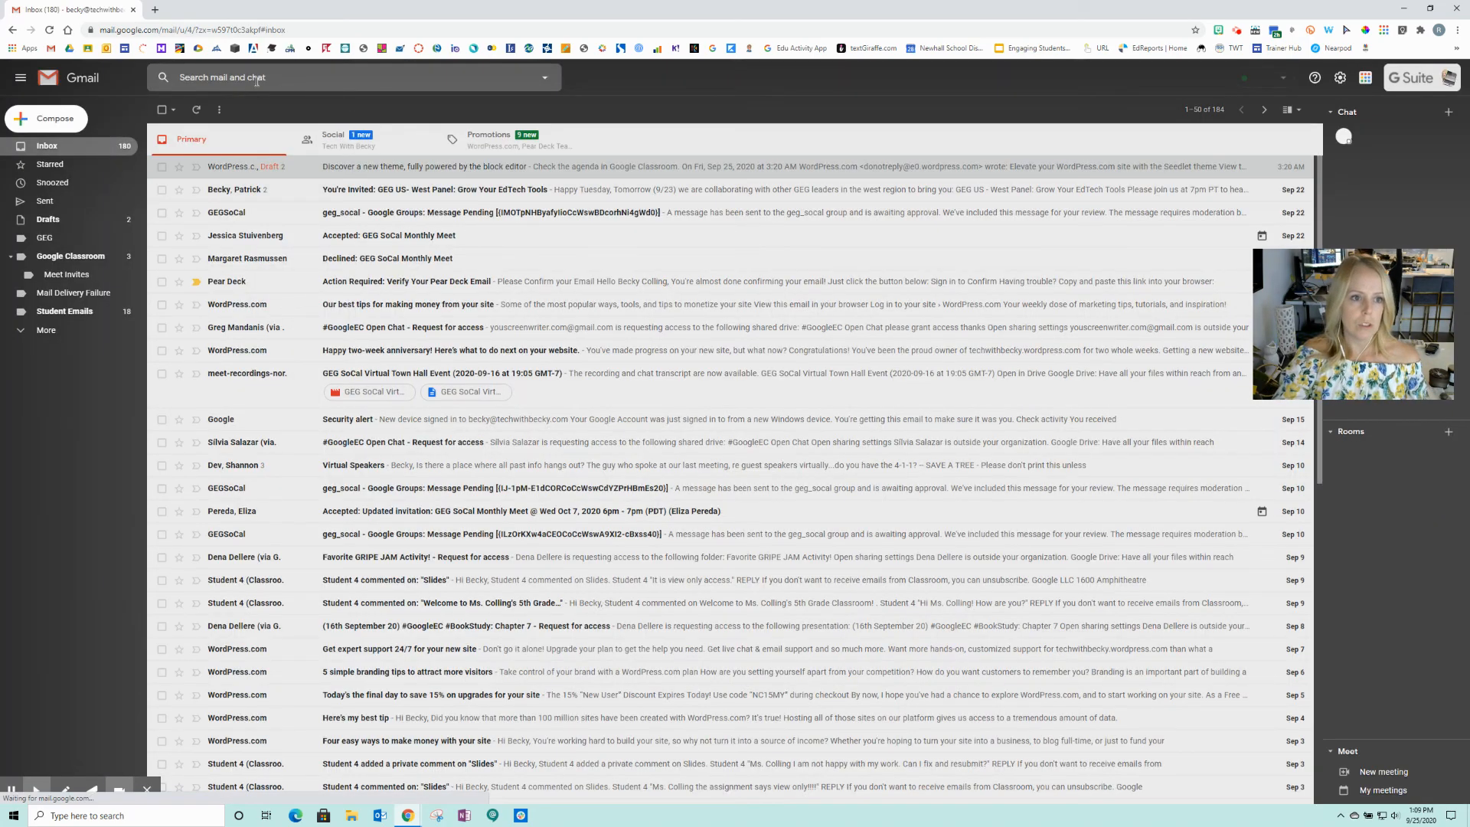
# - Search the mail for "wordpress" and clear the search text after viewing the results
pyautogui.click(256, 81)
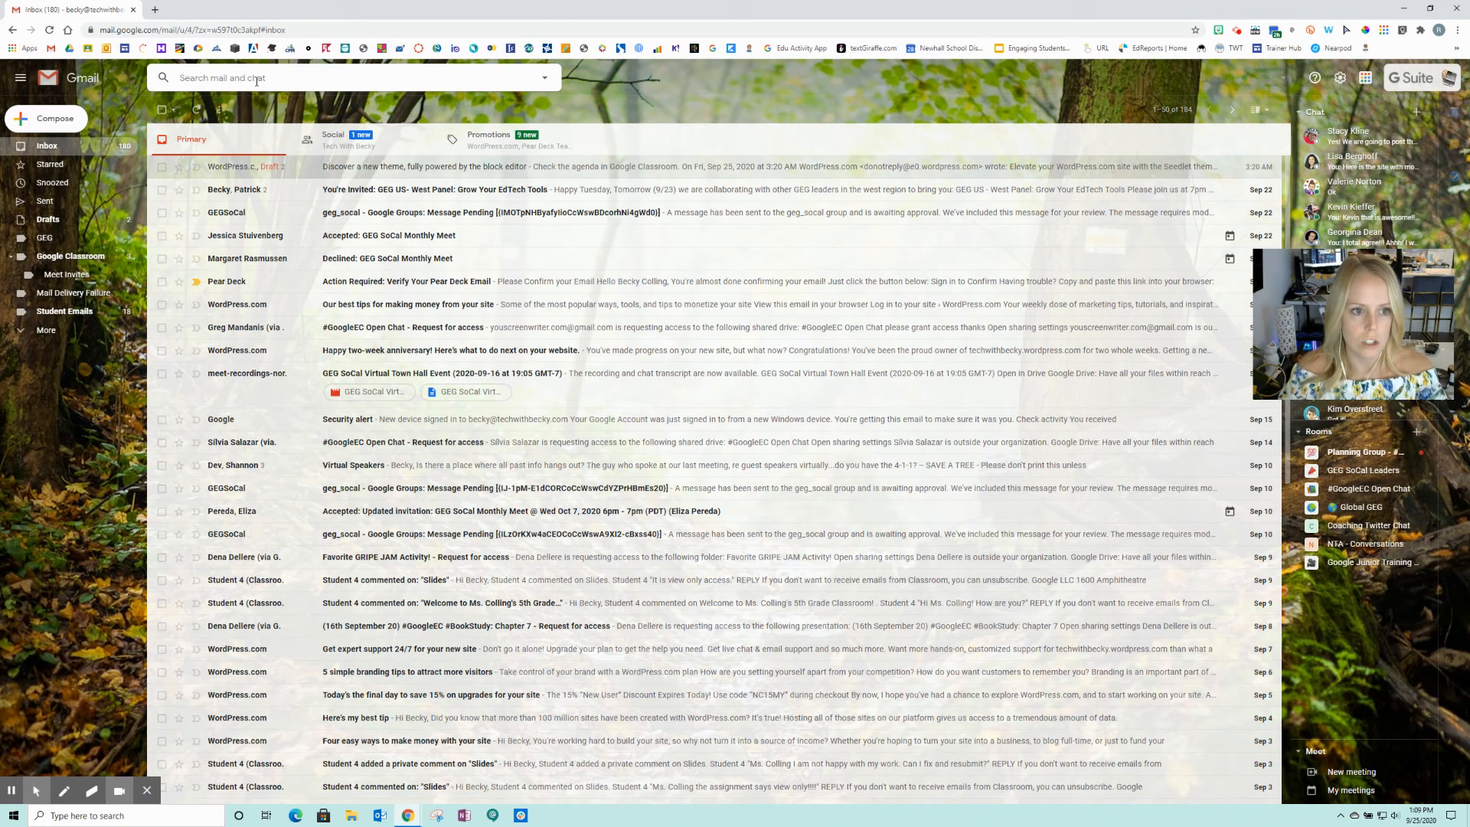
pyautogui.write('w')
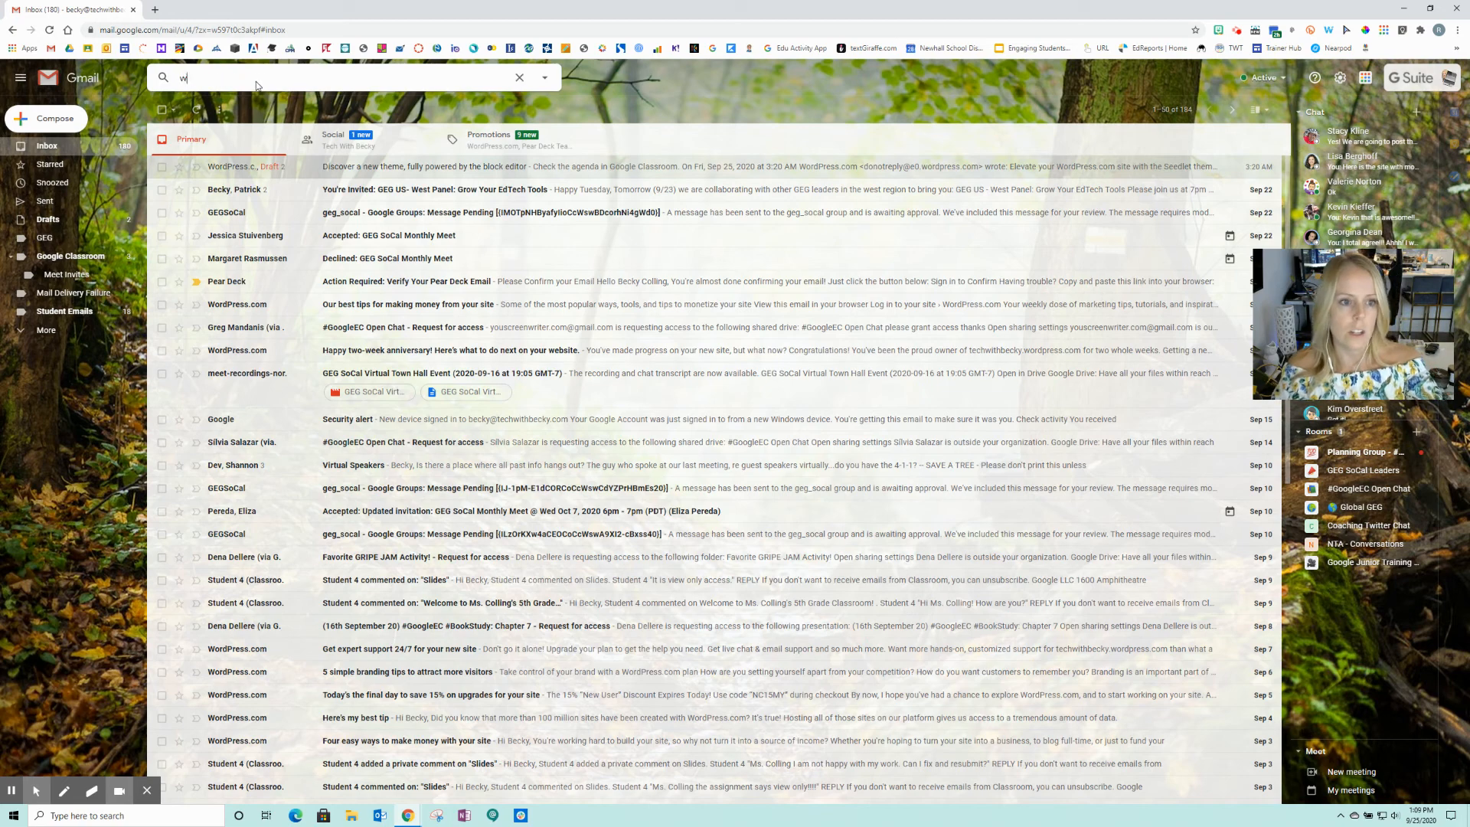
pyautogui.write('ordpress')
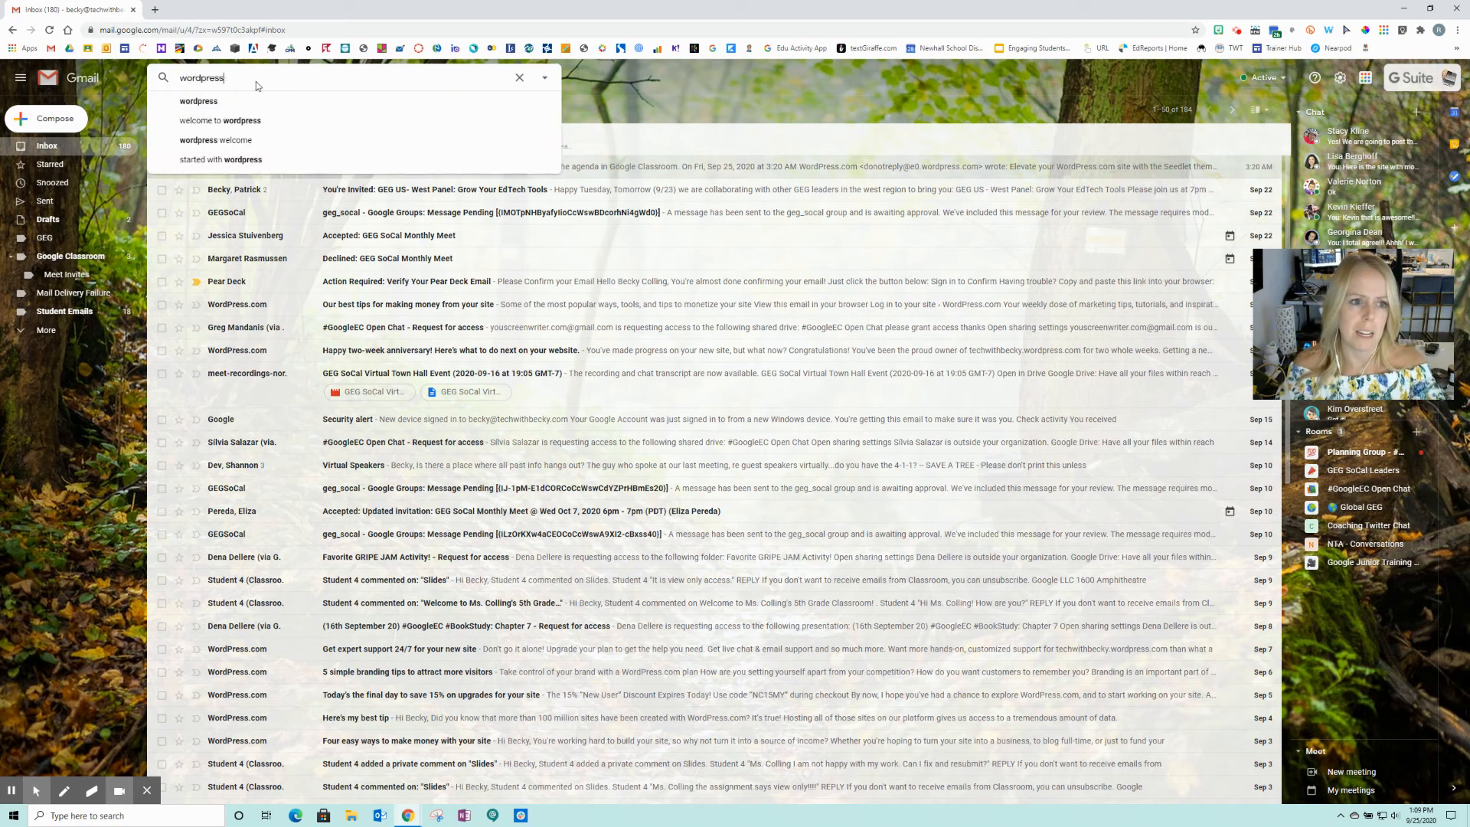
pyautogui.press('Return')
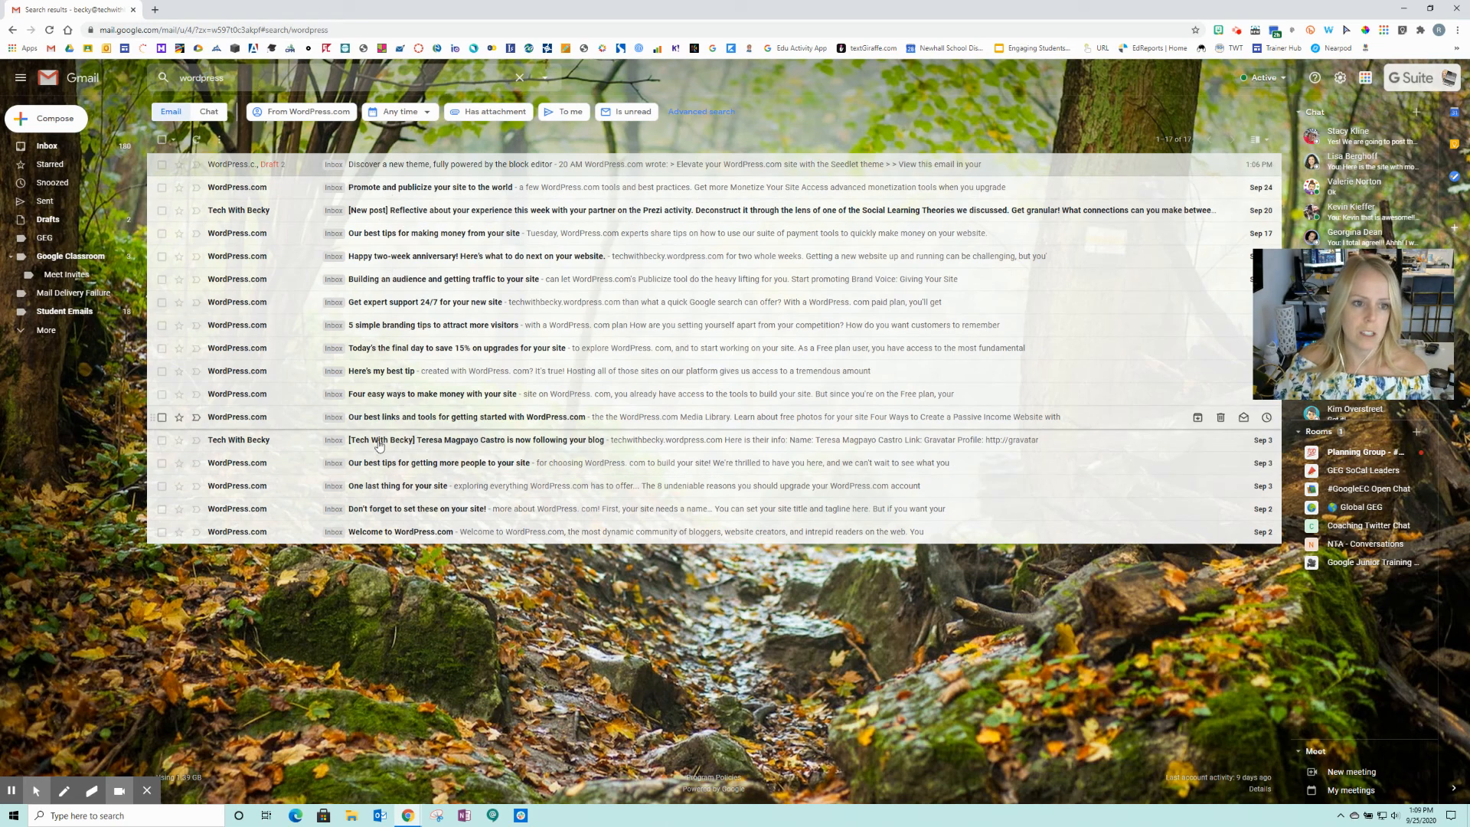
pyautogui.click(221, 77)
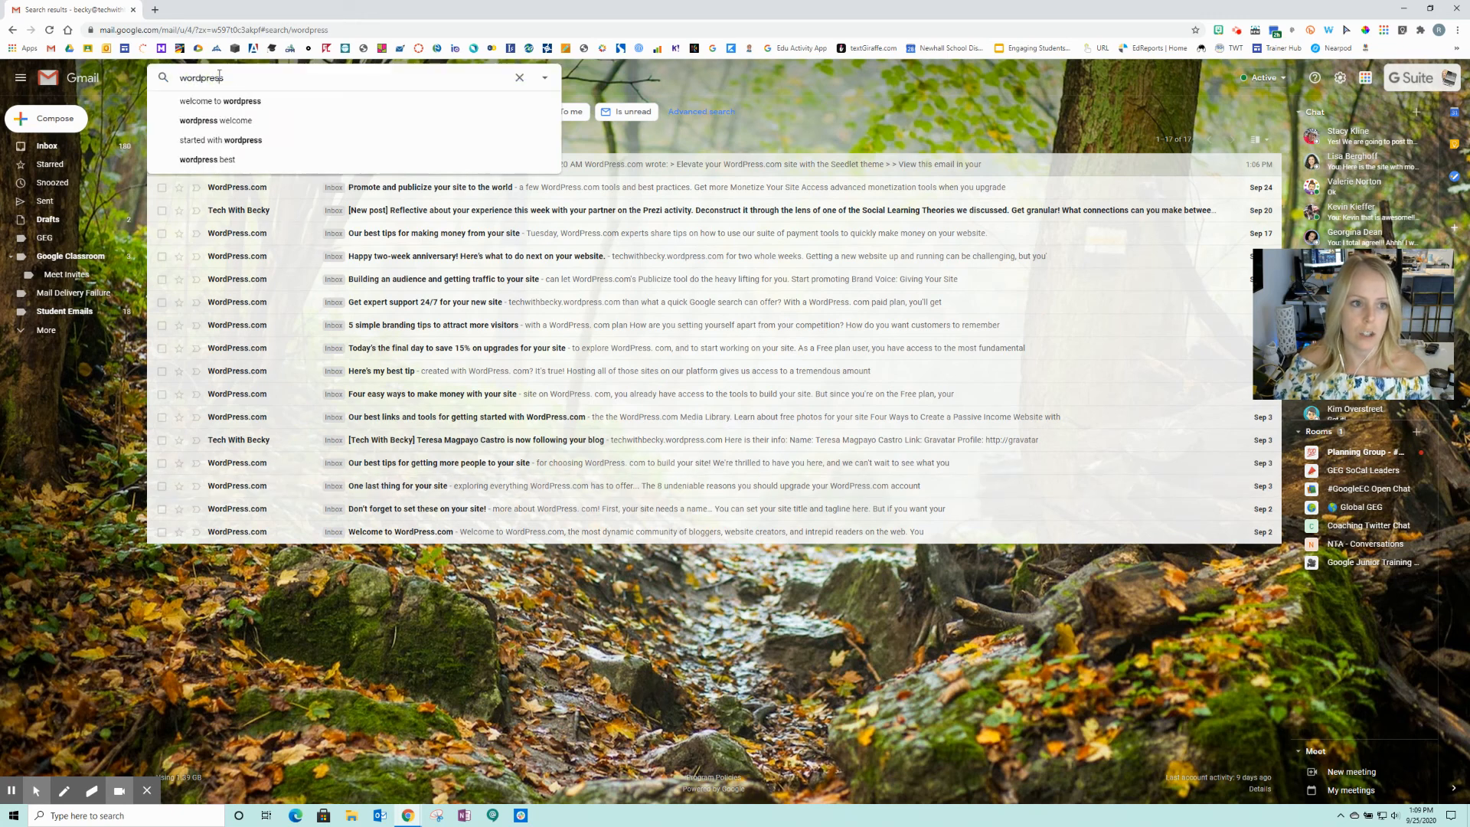
pyautogui.click(515, 77)
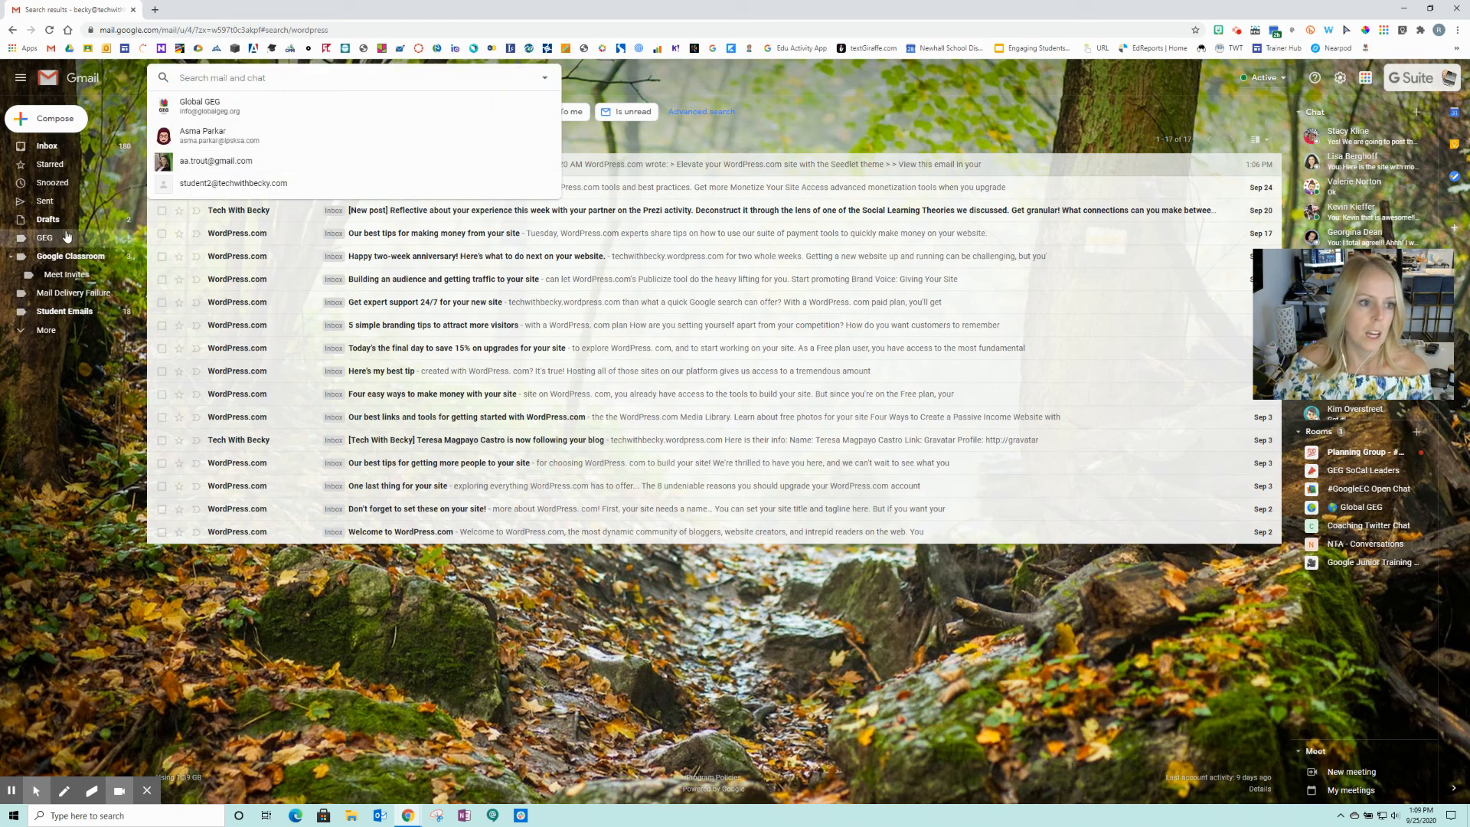
# - View the snoozed messages and return to the inbox
pyautogui.click(65, 189)
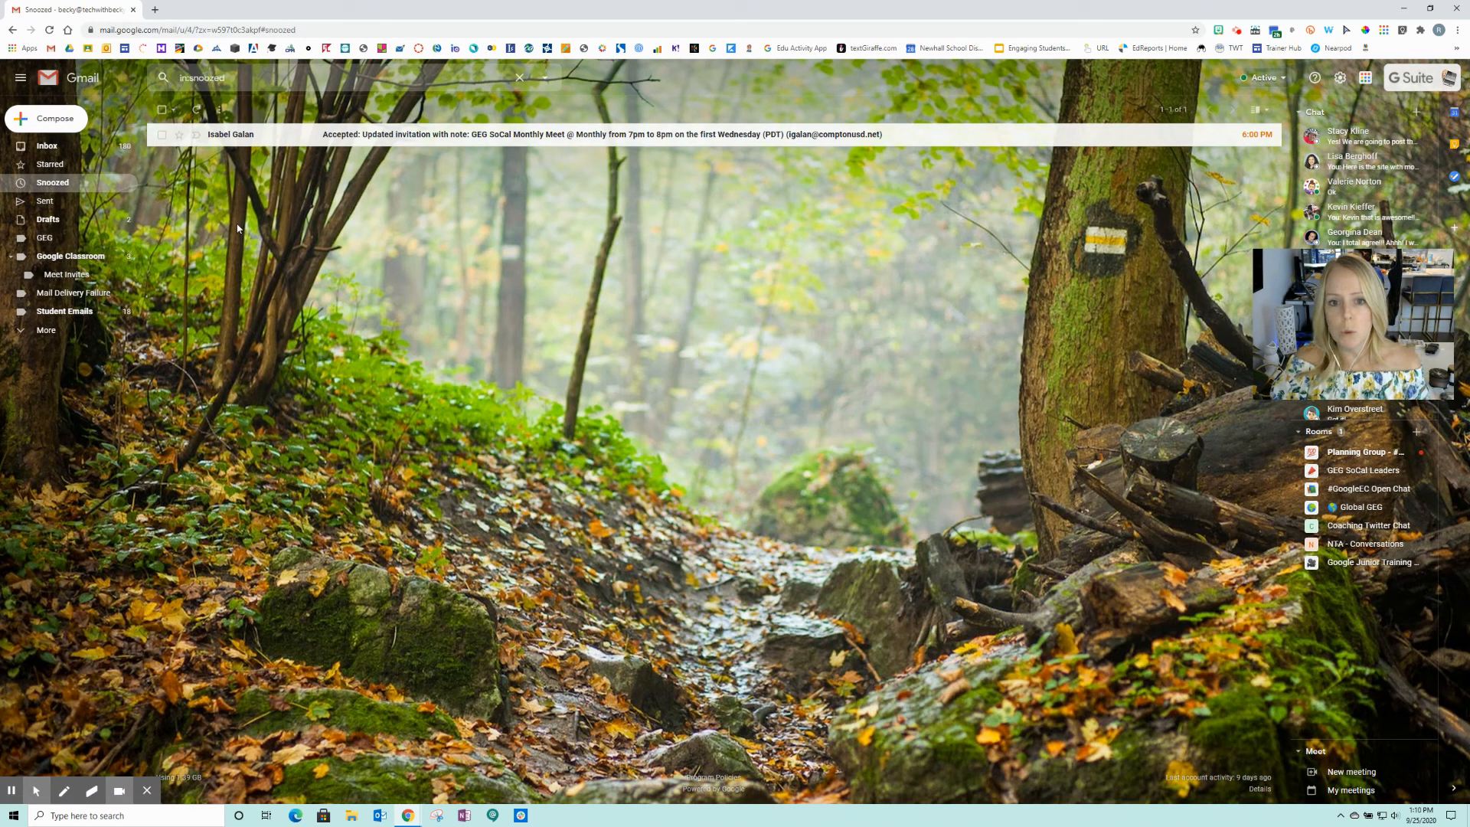
pyautogui.click(136, 147)
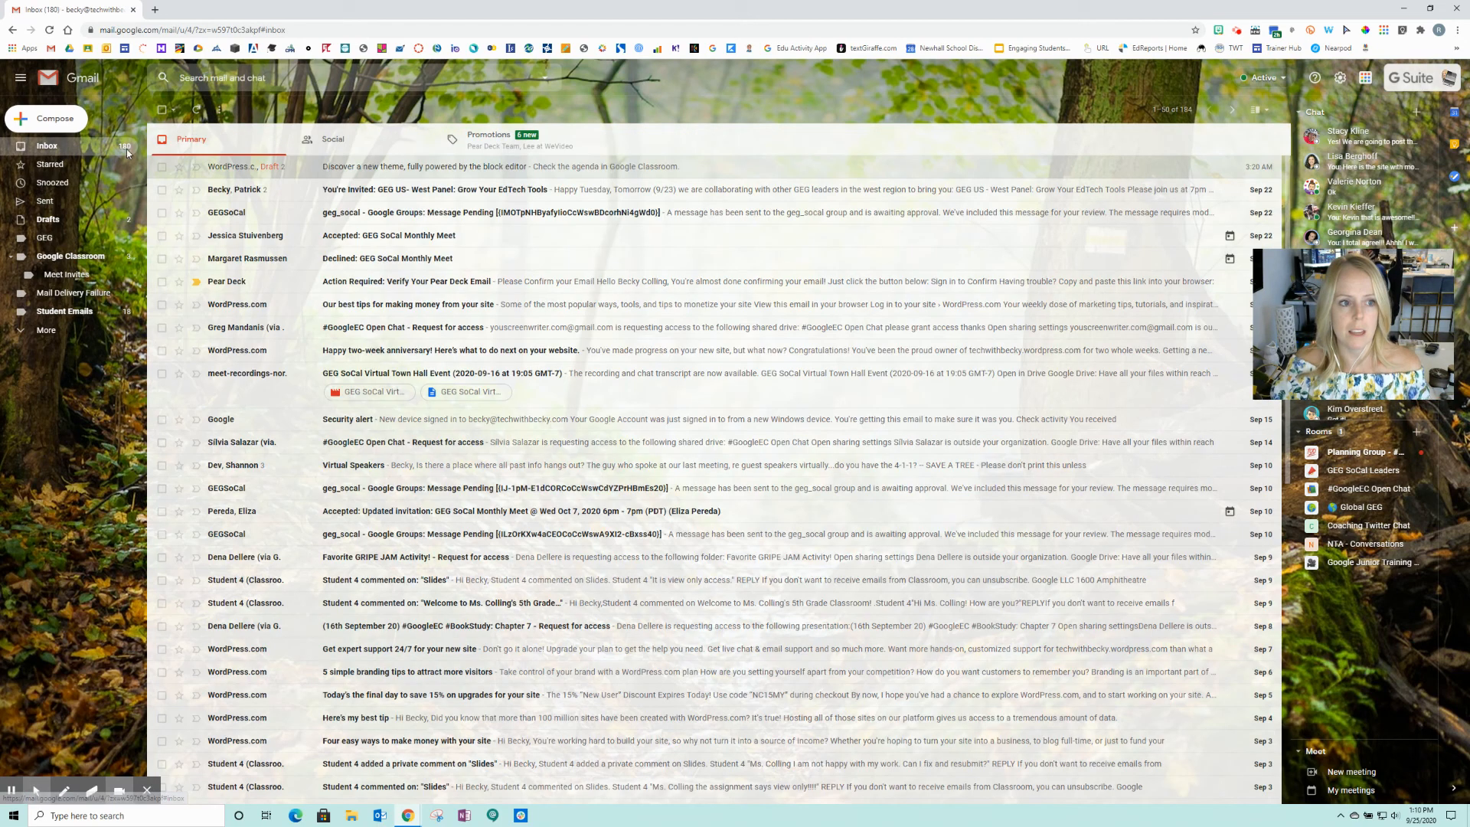